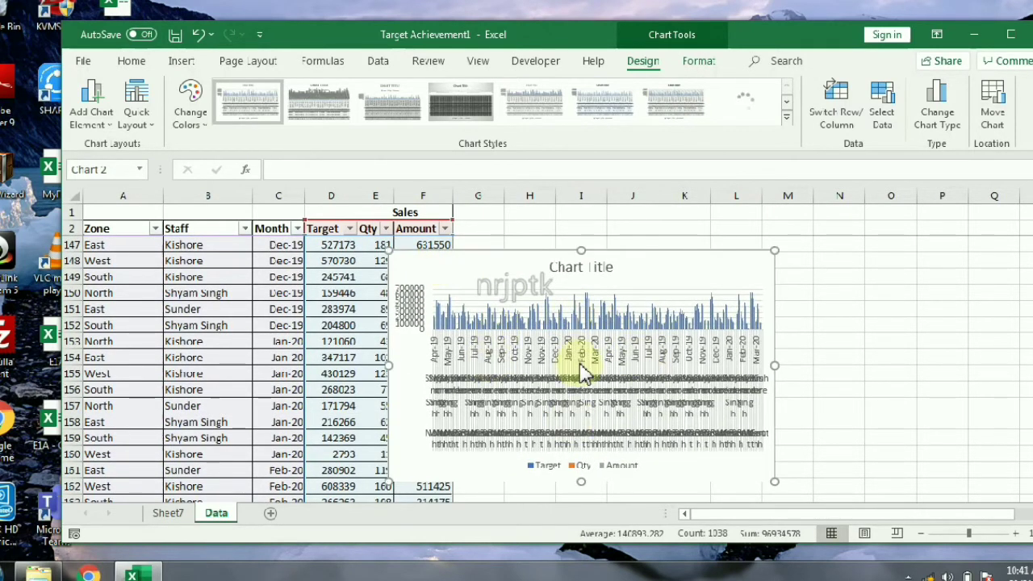
Step: Delete the cluttered chart that covers the Data sheet's sales table
click(420, 263)
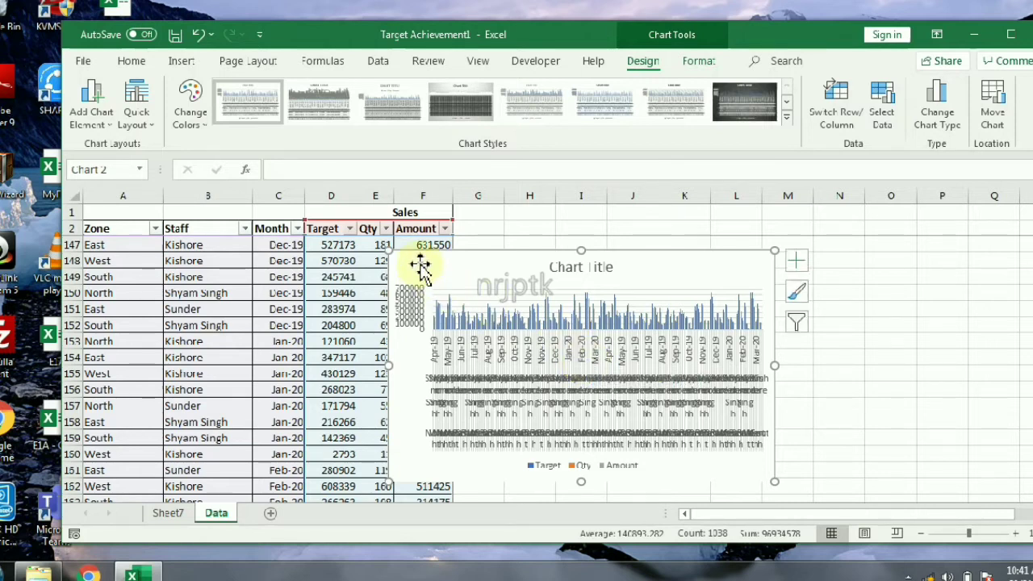
key(Delete)
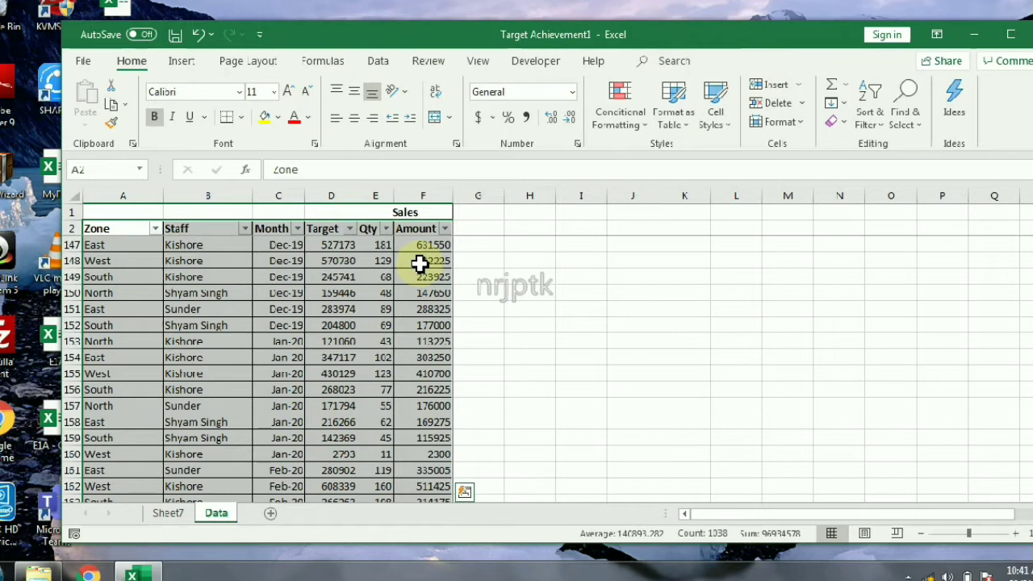
Step: Create a PivotTable on a new worksheet from the sales table, range A2:F174 of the Data sheet
click(182, 61)
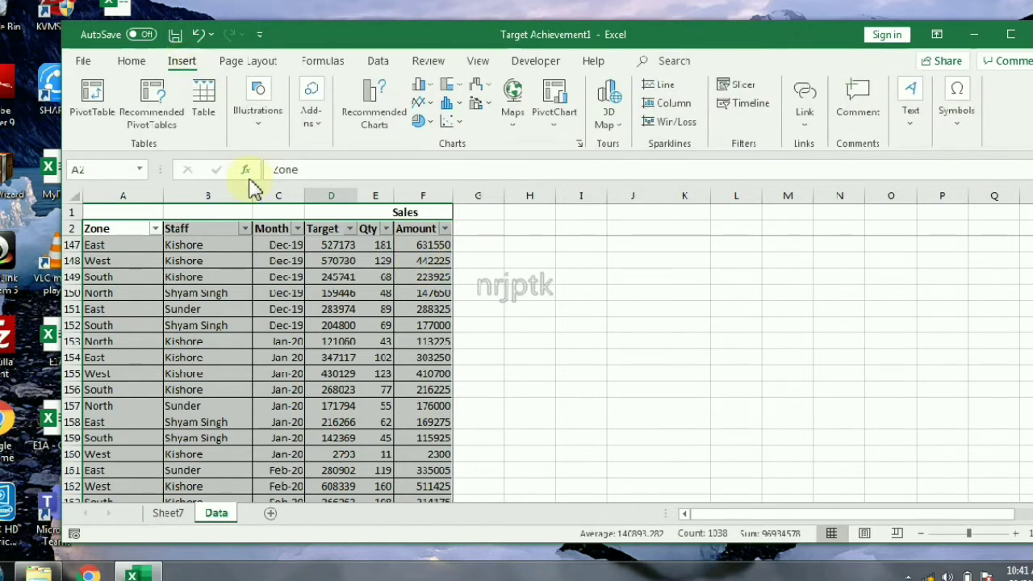
click(94, 105)
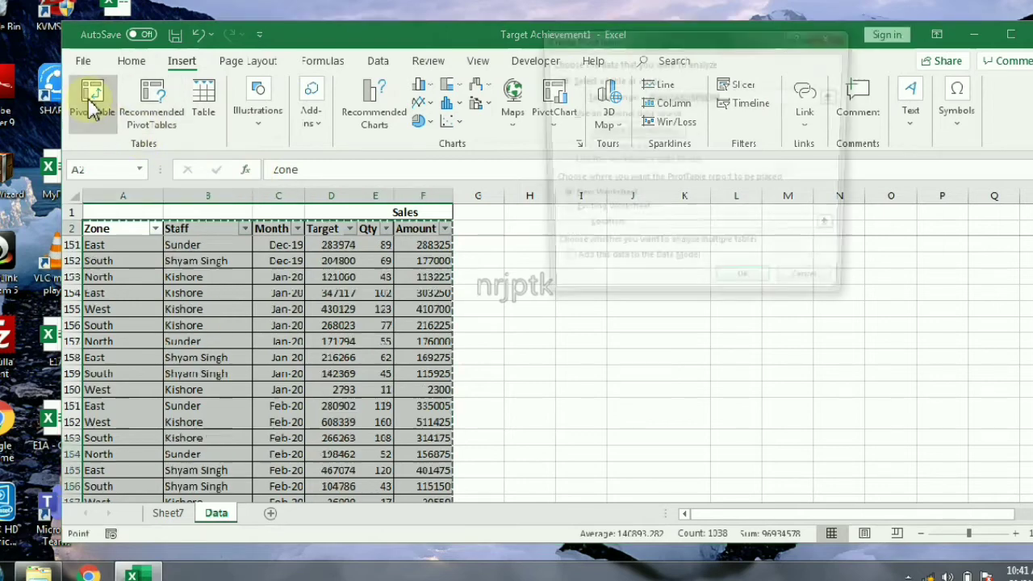
click(751, 288)
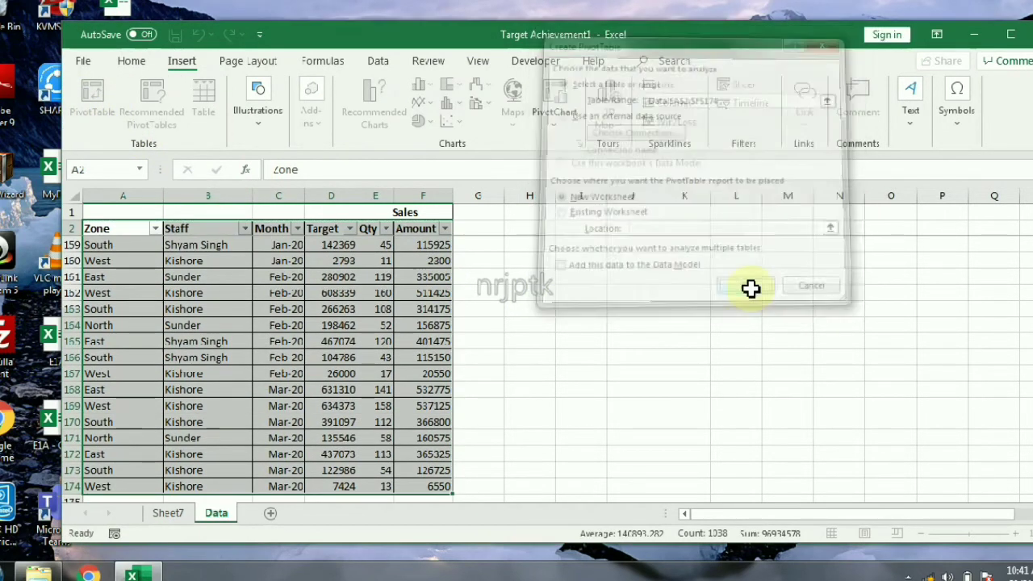
Step: Lay out the PivotTable with Zone as the rows and the sum of Amount as the values
drag(918, 300, 925, 461)
scroll(964, 323, down, 2)
drag(960, 313, 1024, 483)
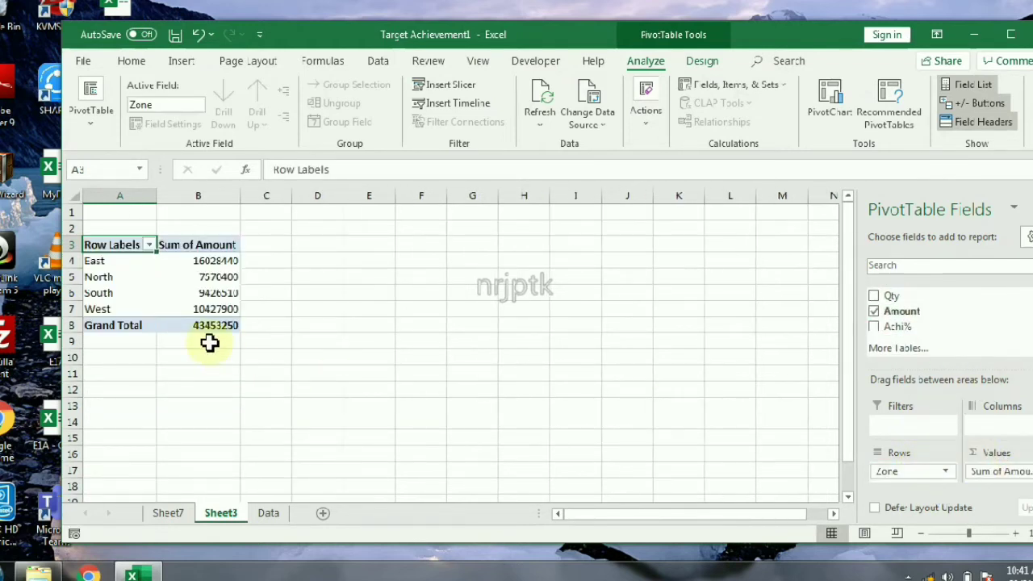
Step: Insert a clustered column chart of Sum of Amount by zone from the PivotTable range A3:B7
drag(92, 242, 193, 315)
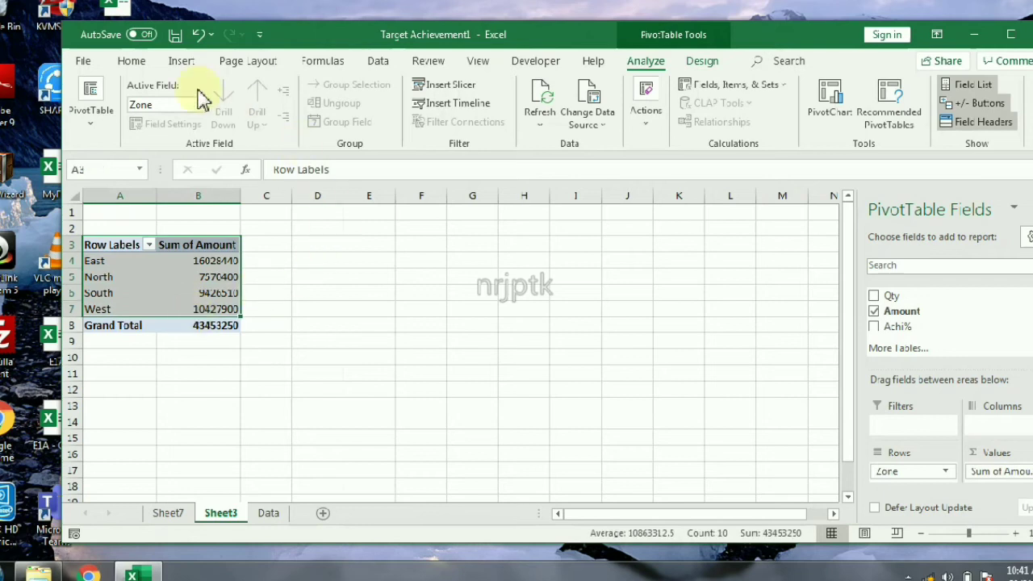
click(181, 61)
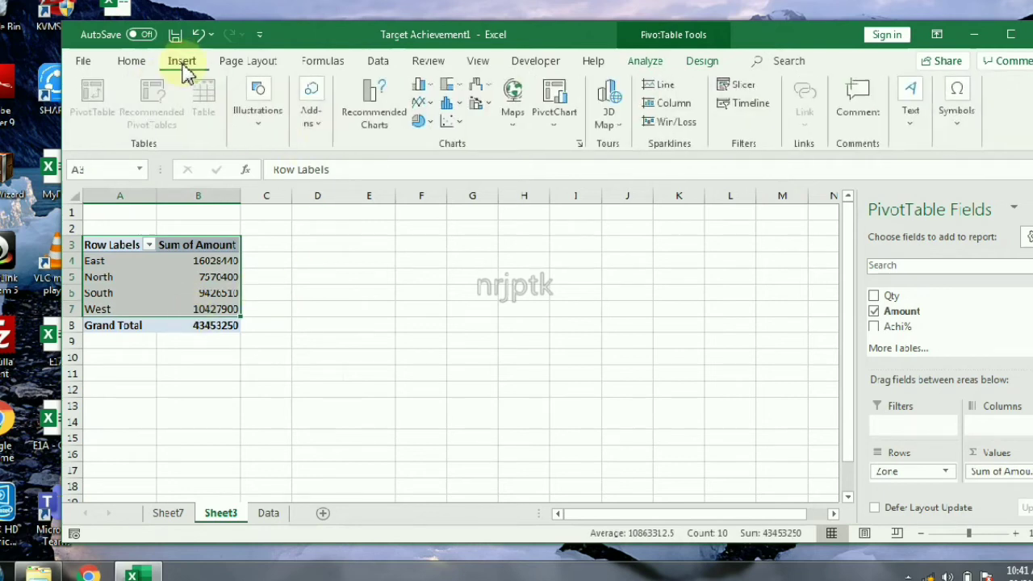
click(426, 87)
click(436, 136)
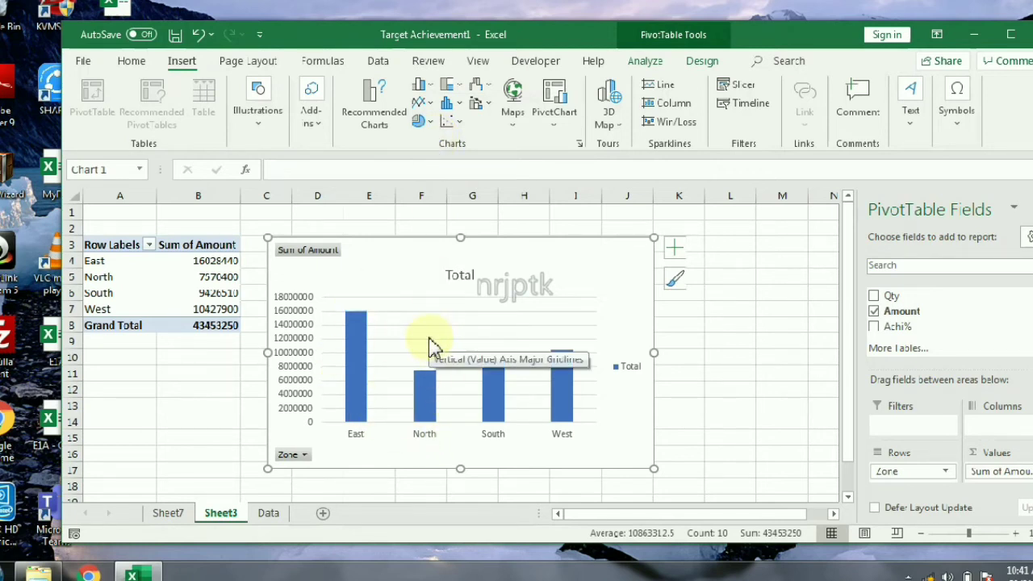
Step: Delete the "Total" title and the legend from the column chart
click(319, 260)
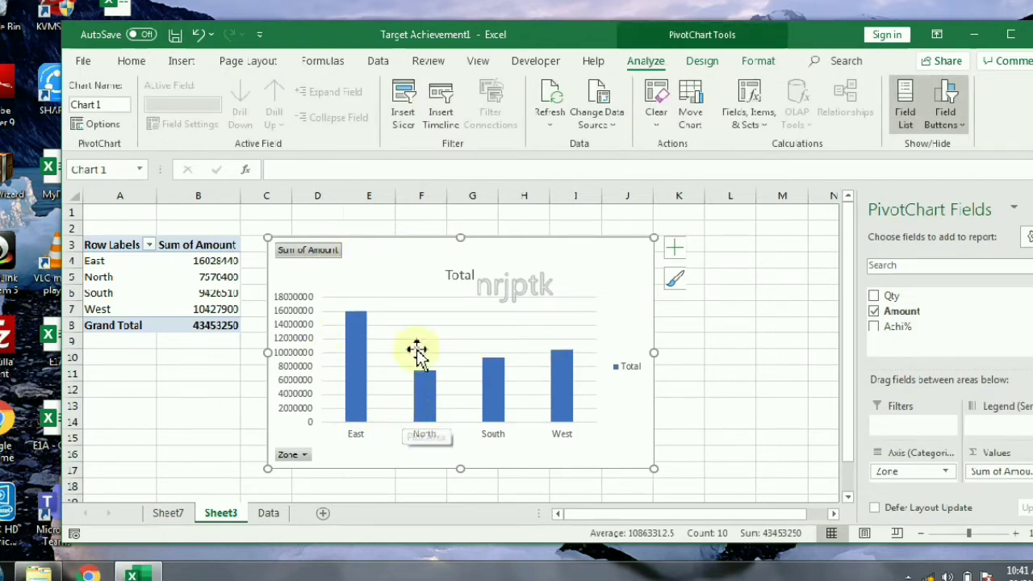
click(465, 270)
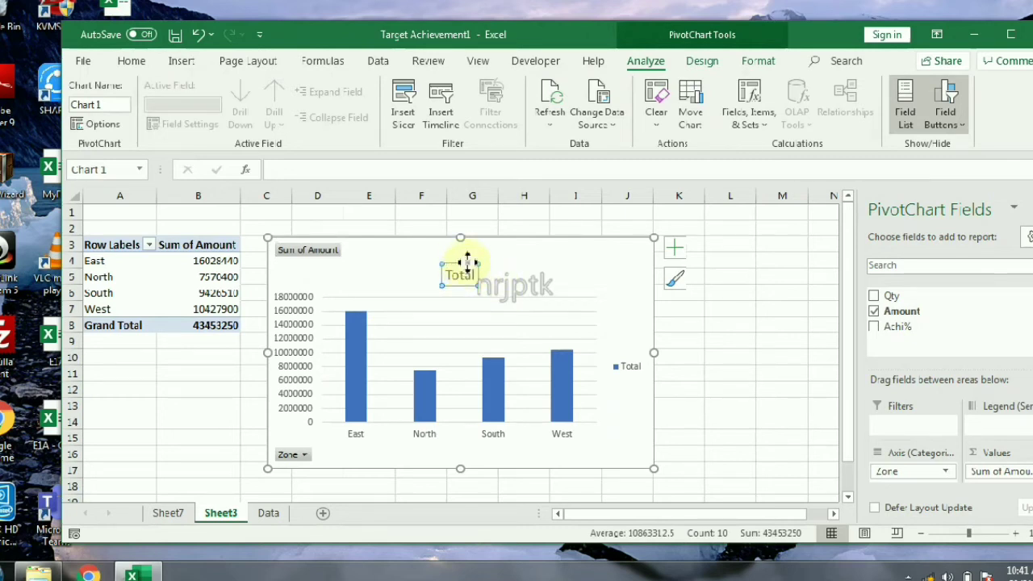
key(Delete)
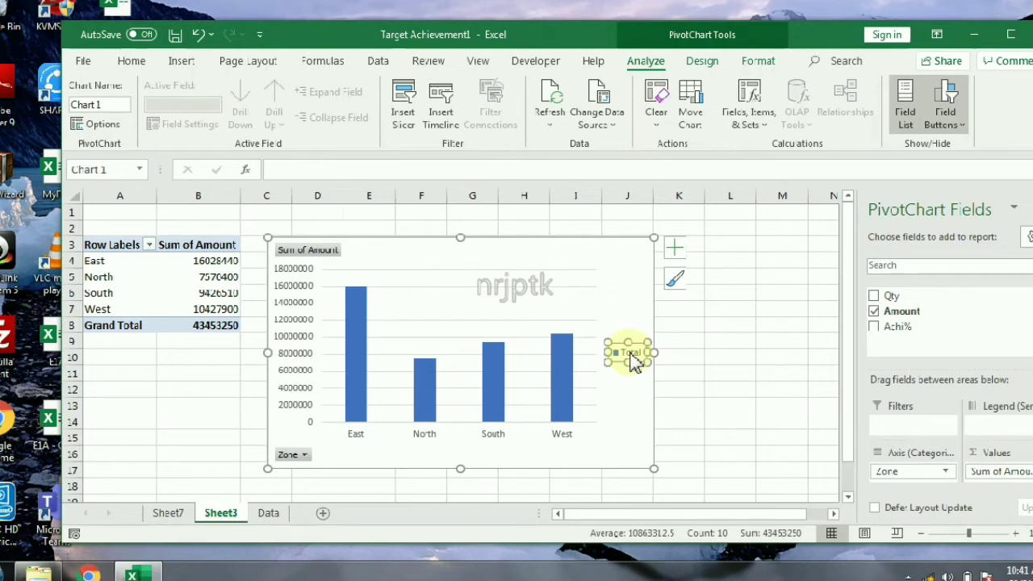
key(Delete)
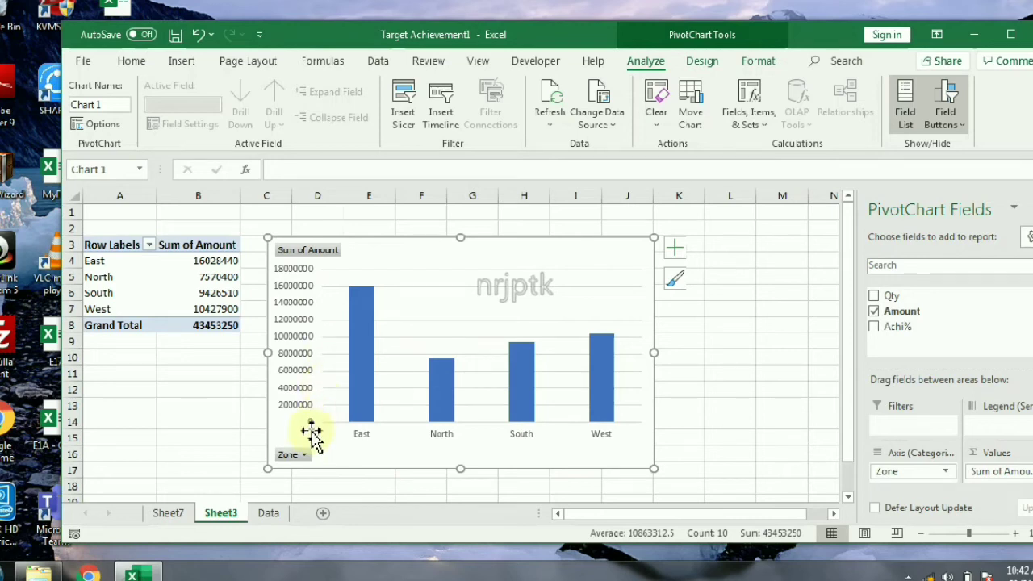
Step: Add data labels to the zone columns of the chart
right_click(368, 361)
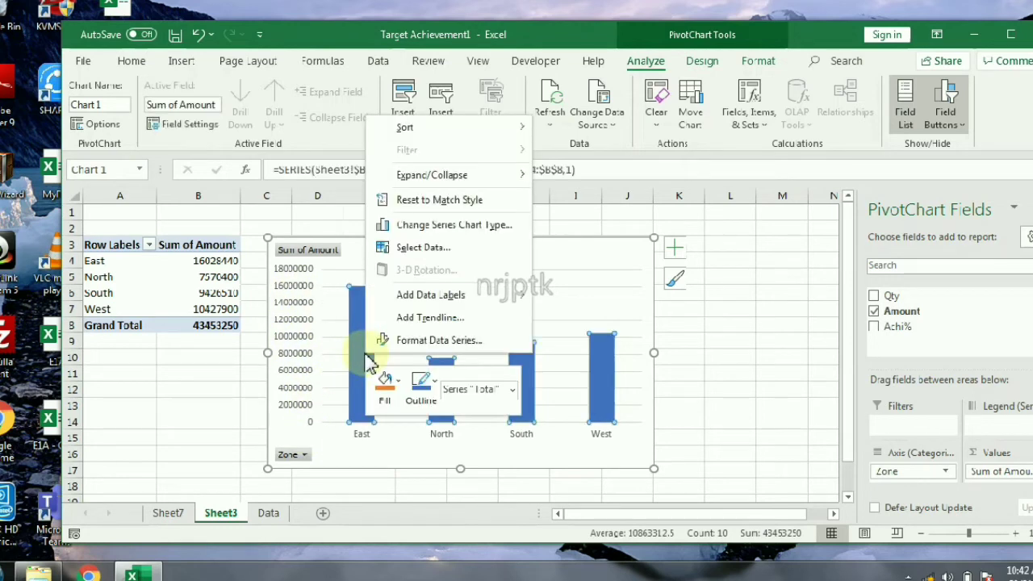
click(432, 297)
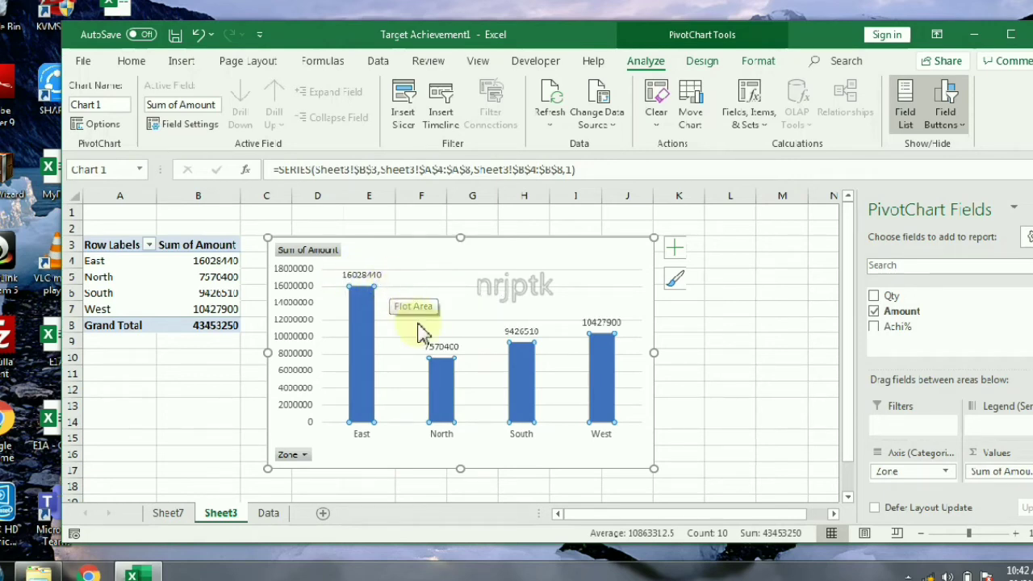
Step: Compare the column chart's data labels with the Sum of Amount values in the PivotTable
click(369, 392)
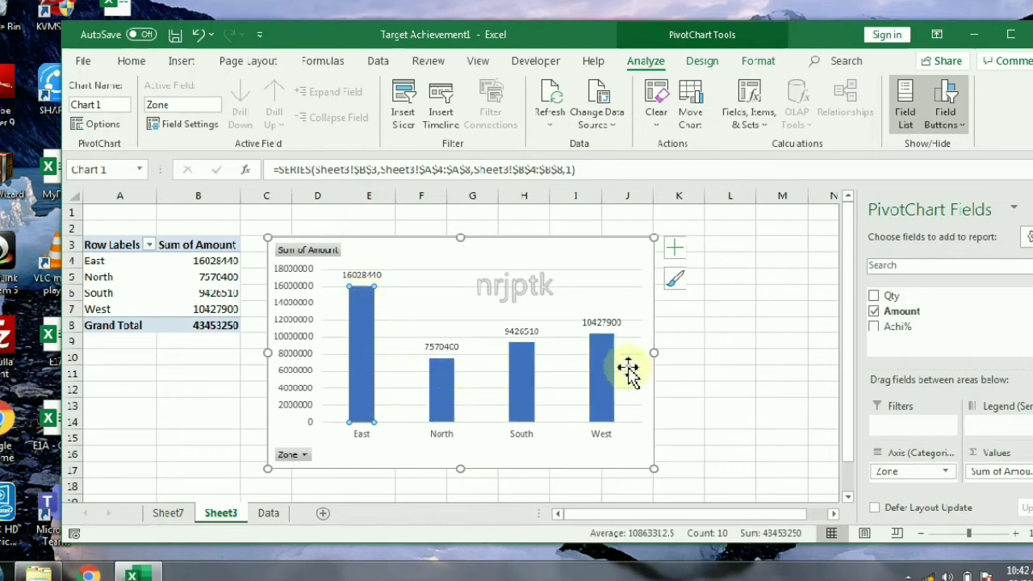
drag(203, 244, 197, 303)
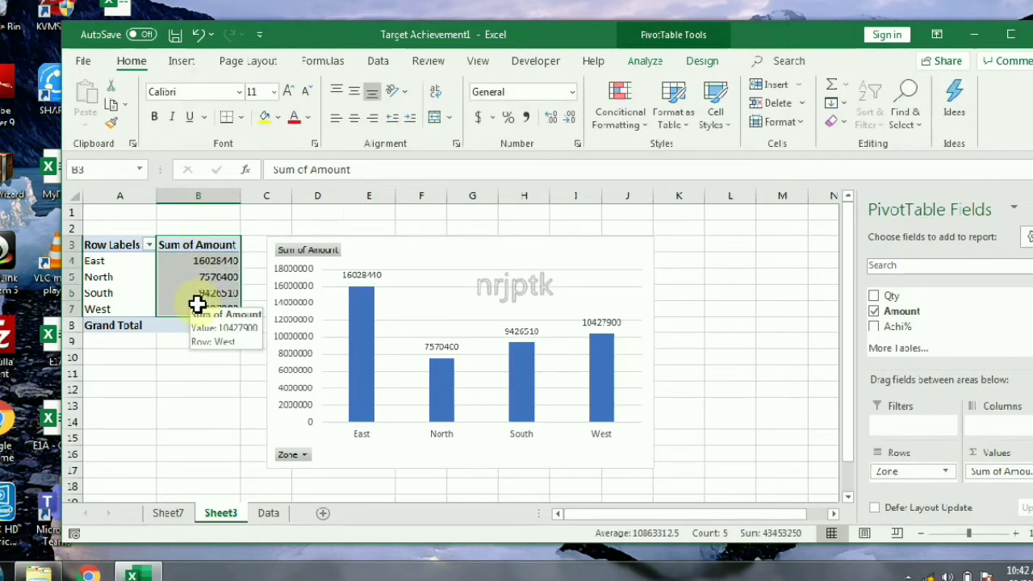
click(203, 261)
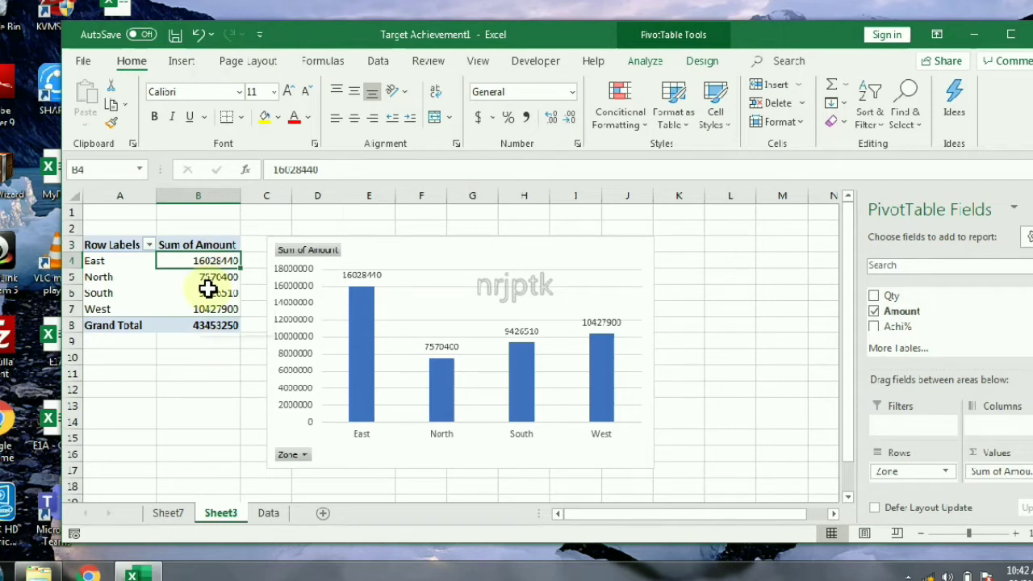
click(361, 276)
click(441, 347)
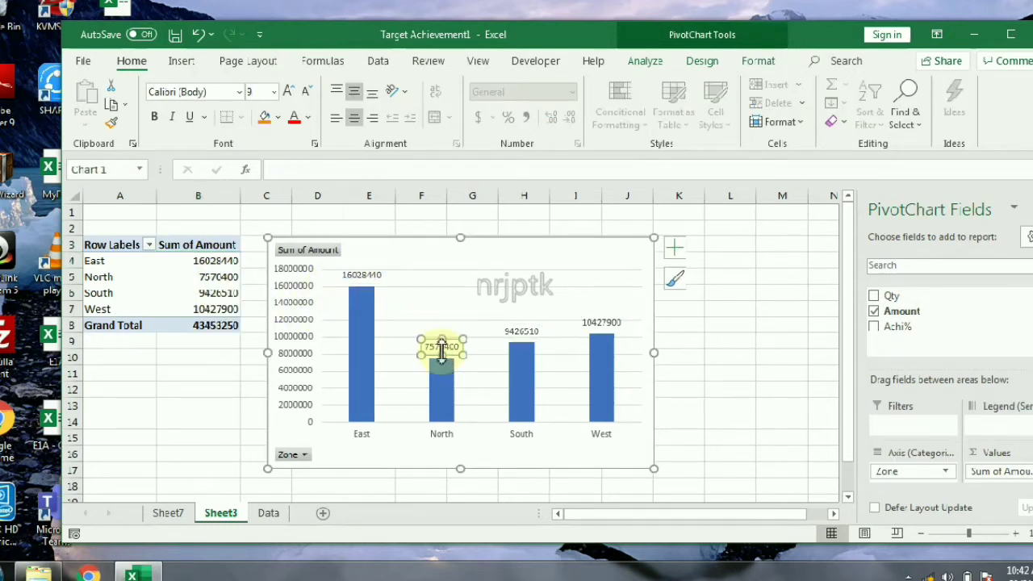
click(528, 331)
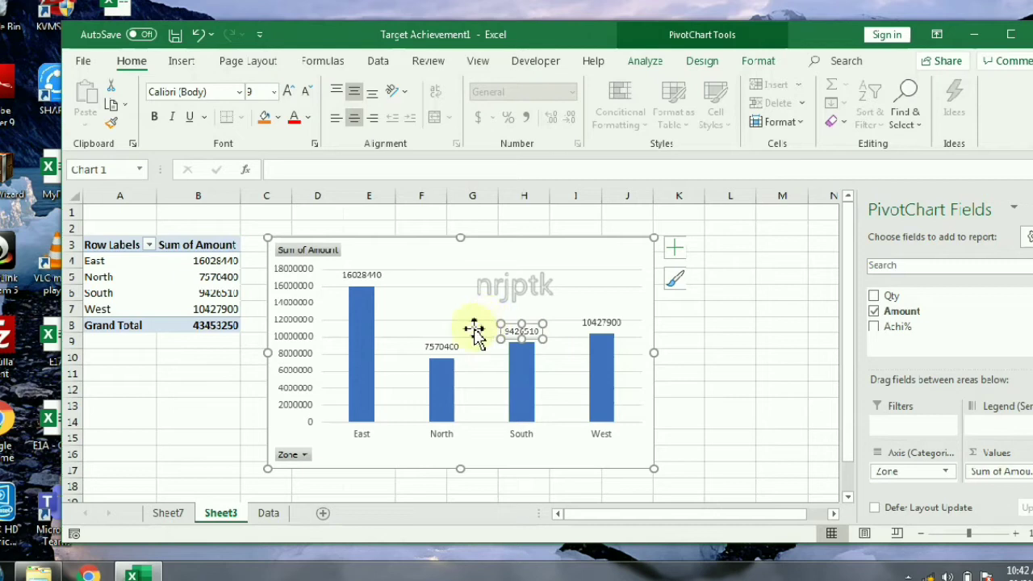
Step: Delete the labelled column chart from the PivotTable sheet
click(398, 249)
key(Delete)
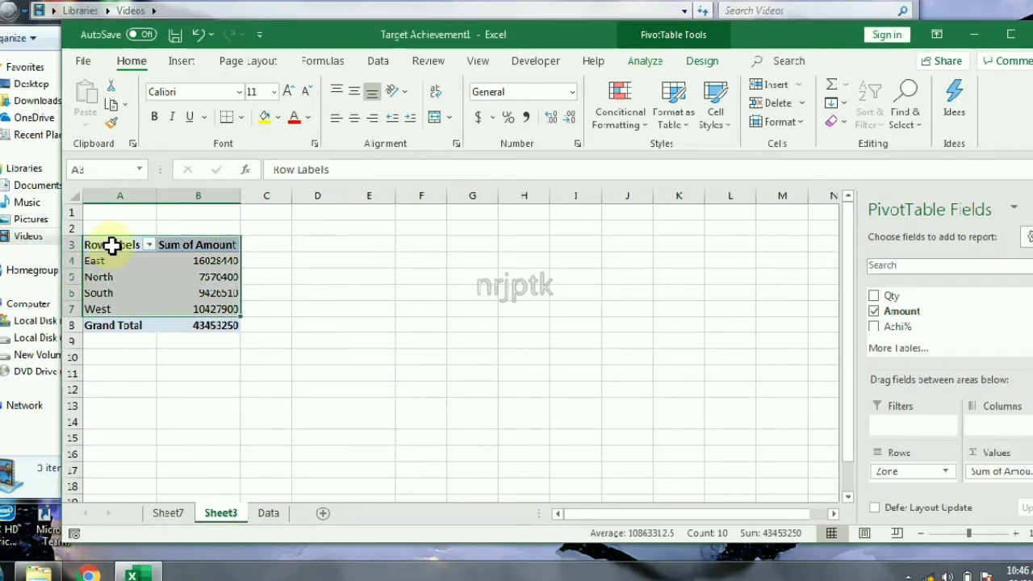
Step: Insert a 2-D pie chart of Sum of Amount by zone from the PivotTable
click(181, 62)
click(421, 121)
click(434, 177)
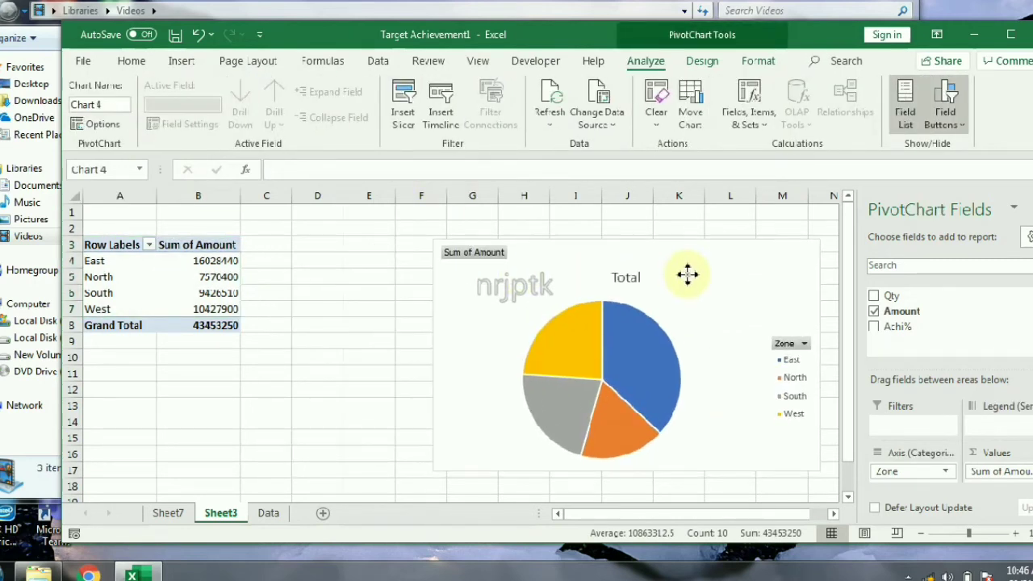
Step: Insert a clustered column chart from PivotTable range A3:B7 and place it to the left of the pie chart
drag(110, 251, 202, 306)
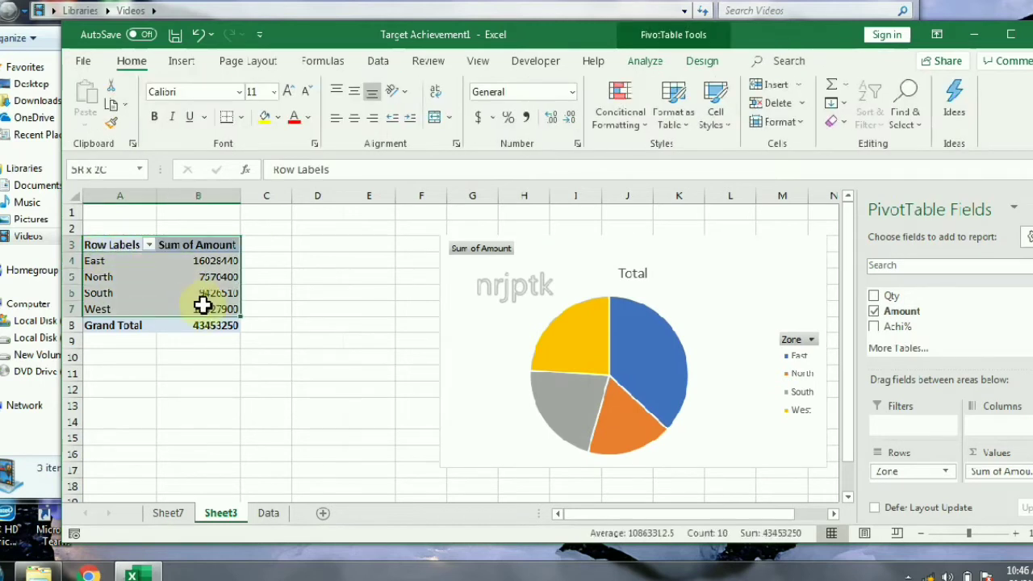
click(183, 62)
click(423, 86)
click(428, 127)
drag(422, 244, 272, 224)
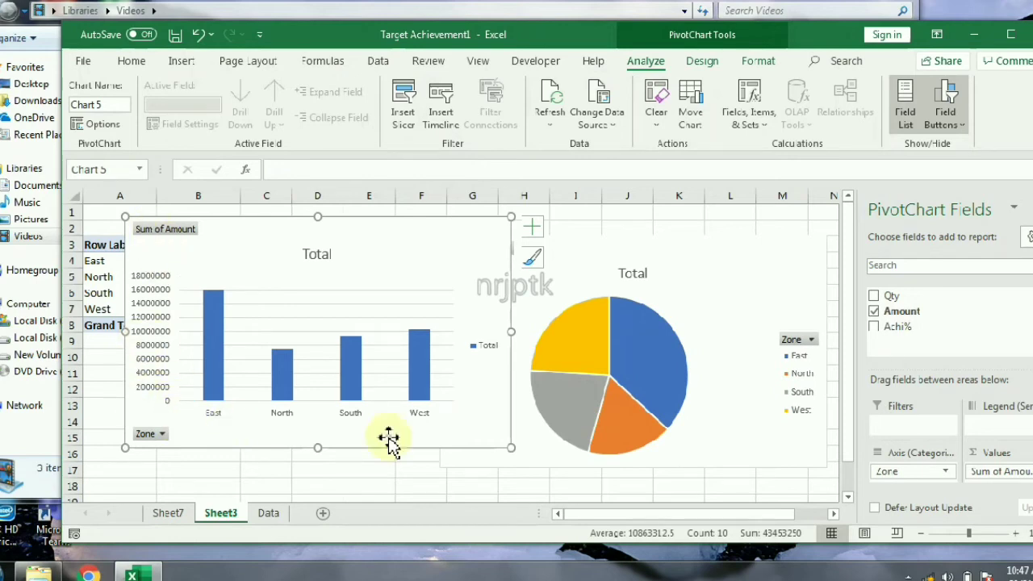
Step: Compare how the East, North, South and West amounts are shown by the columns and by the pie slices
click(749, 307)
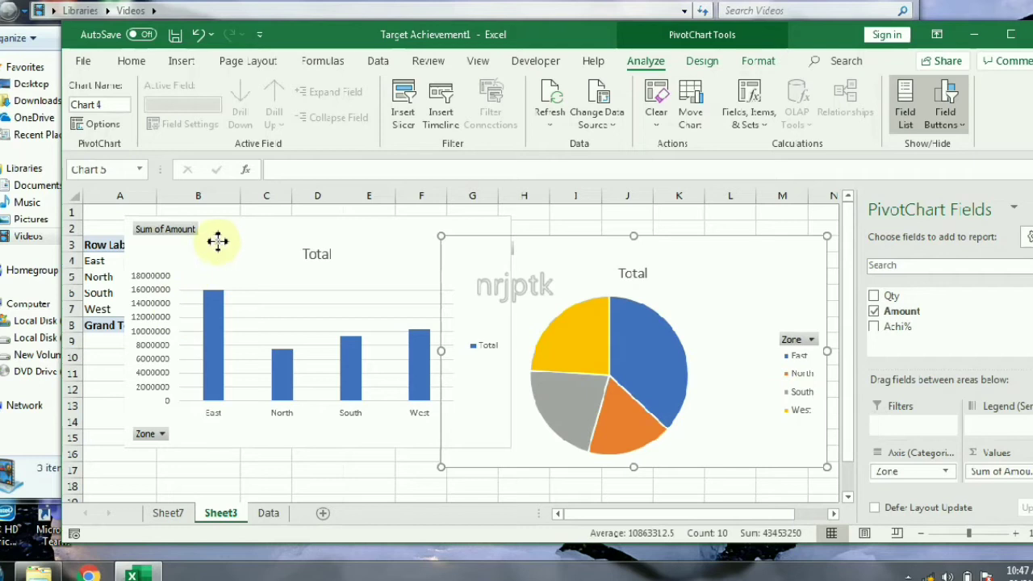
click(217, 243)
click(718, 284)
click(213, 357)
click(280, 369)
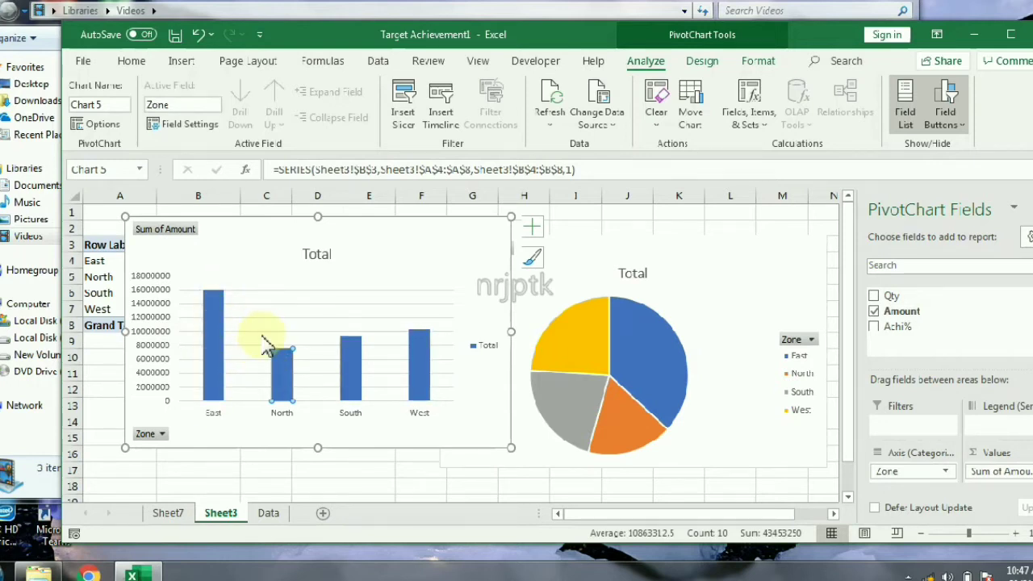
click(351, 364)
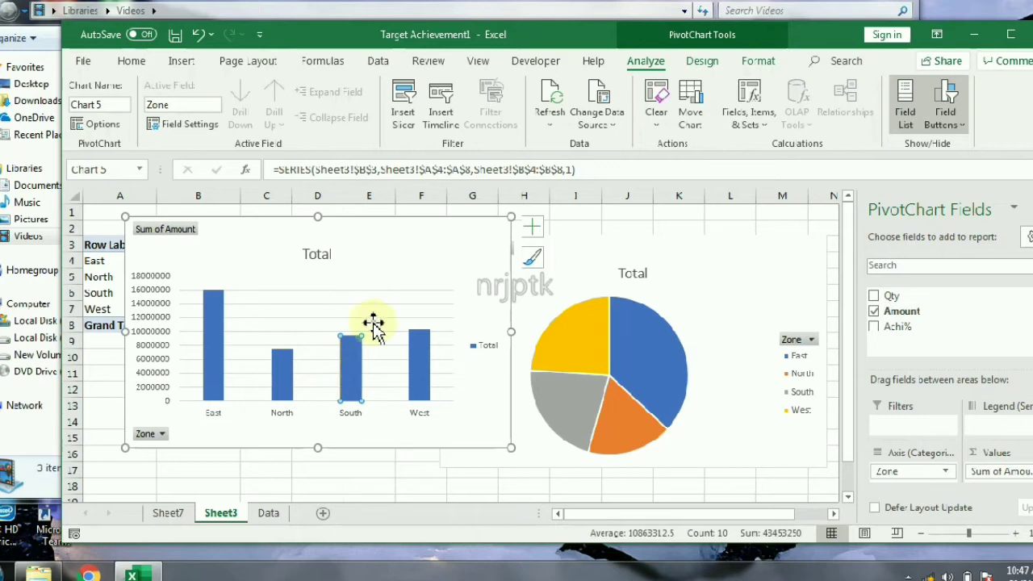
click(423, 355)
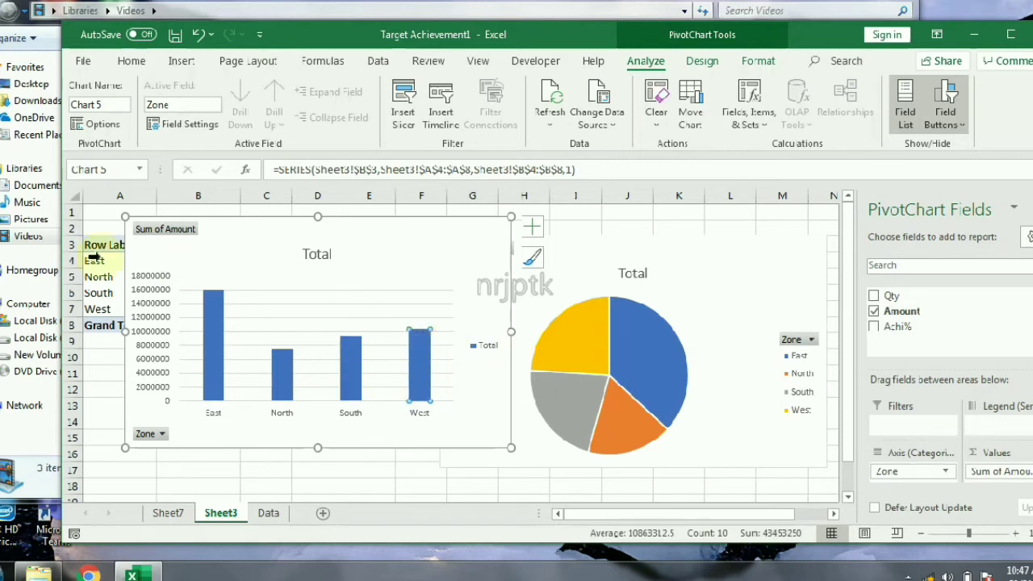
click(707, 294)
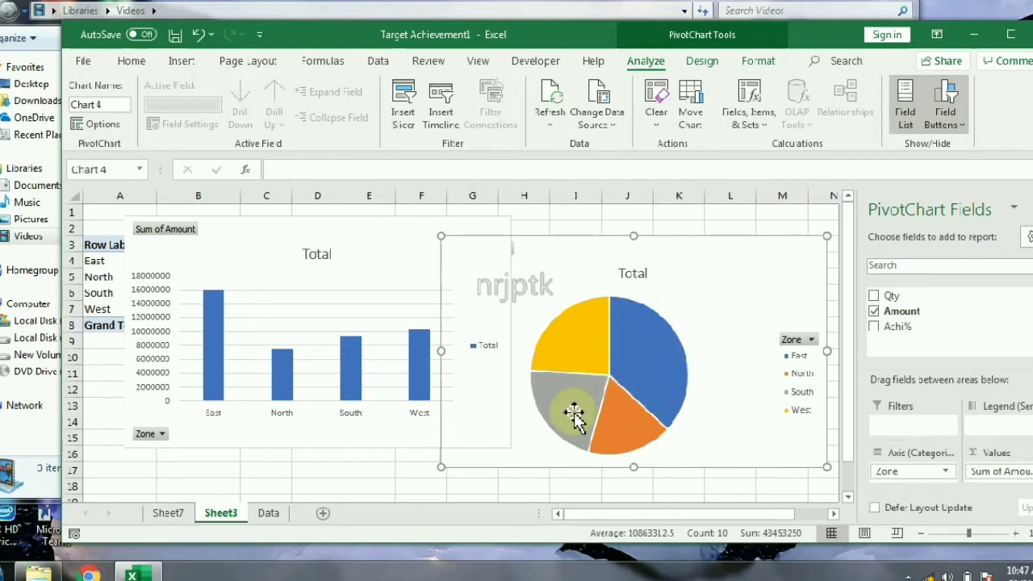
click(637, 341)
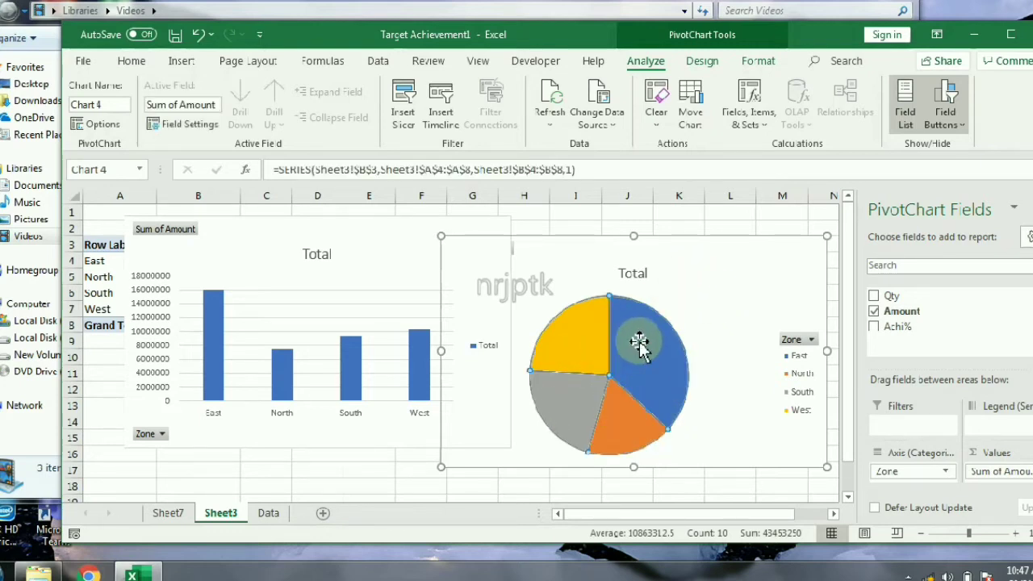
click(634, 422)
click(579, 401)
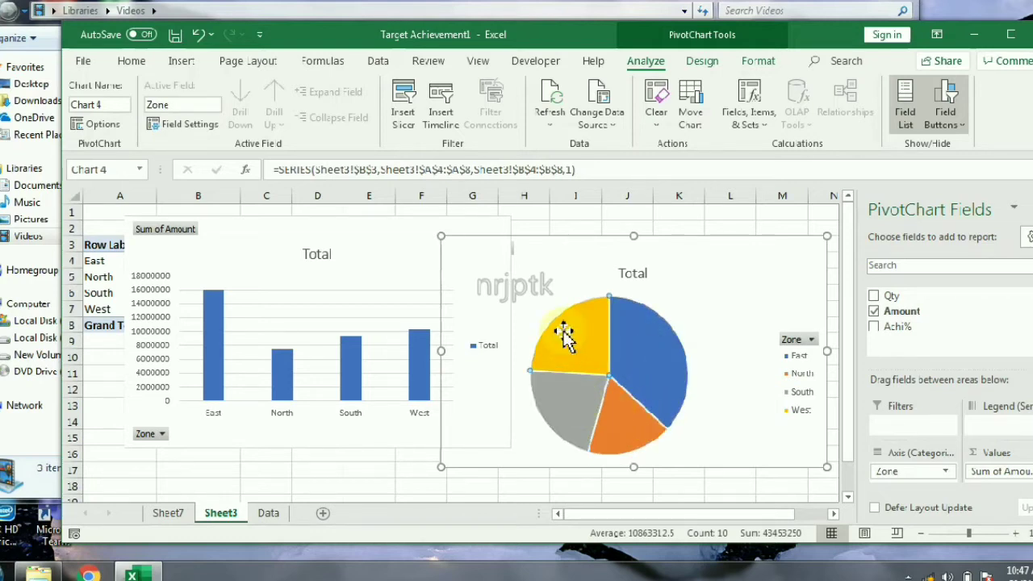
click(334, 257)
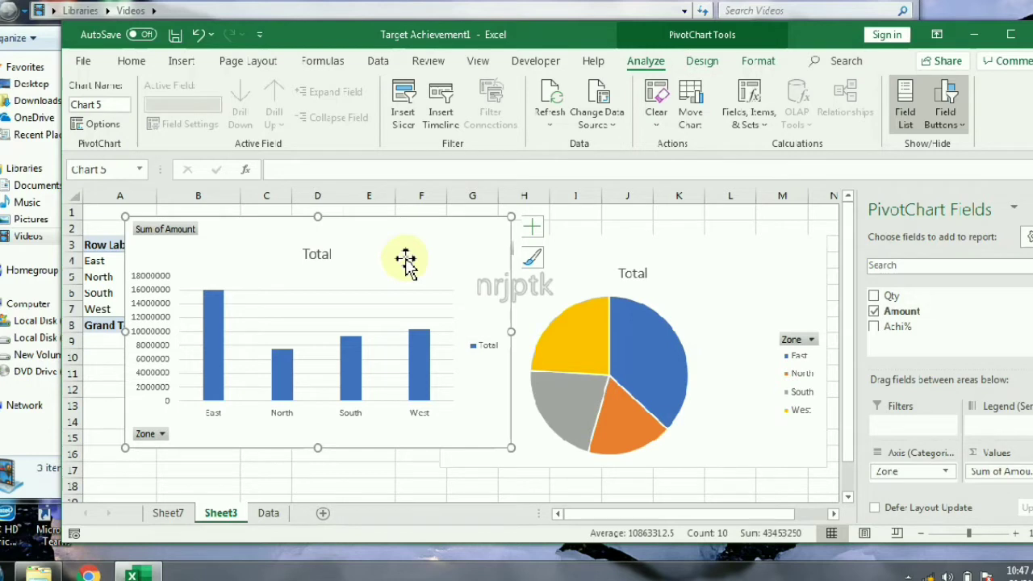
Step: Add data labels to the pie chart's slices
click(699, 252)
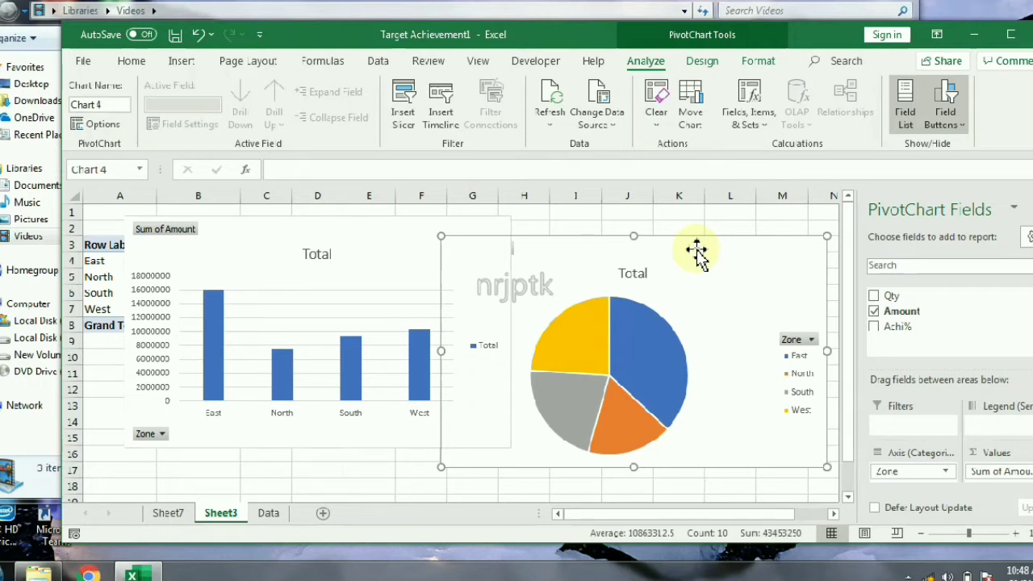
right_click(652, 357)
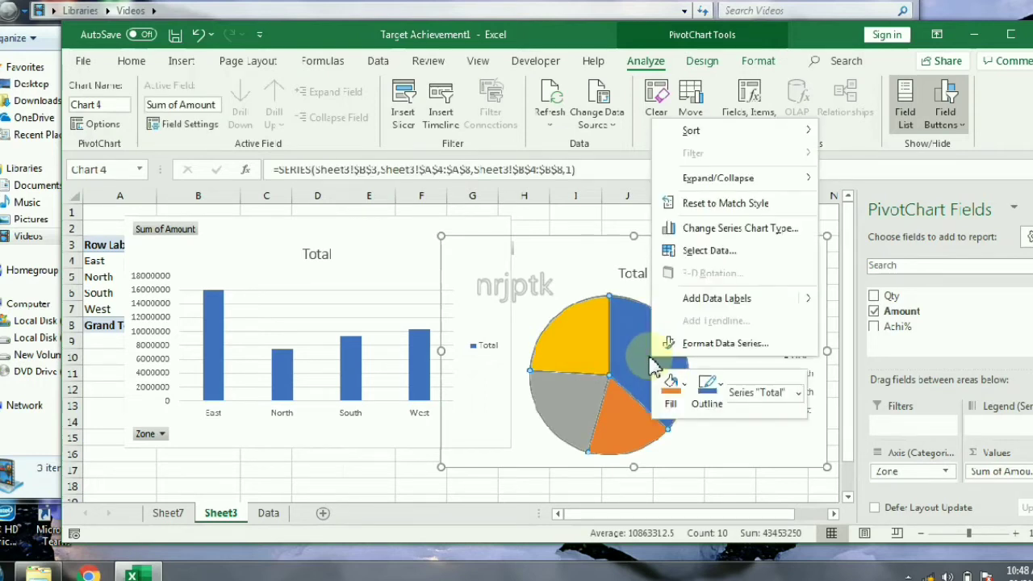
click(712, 298)
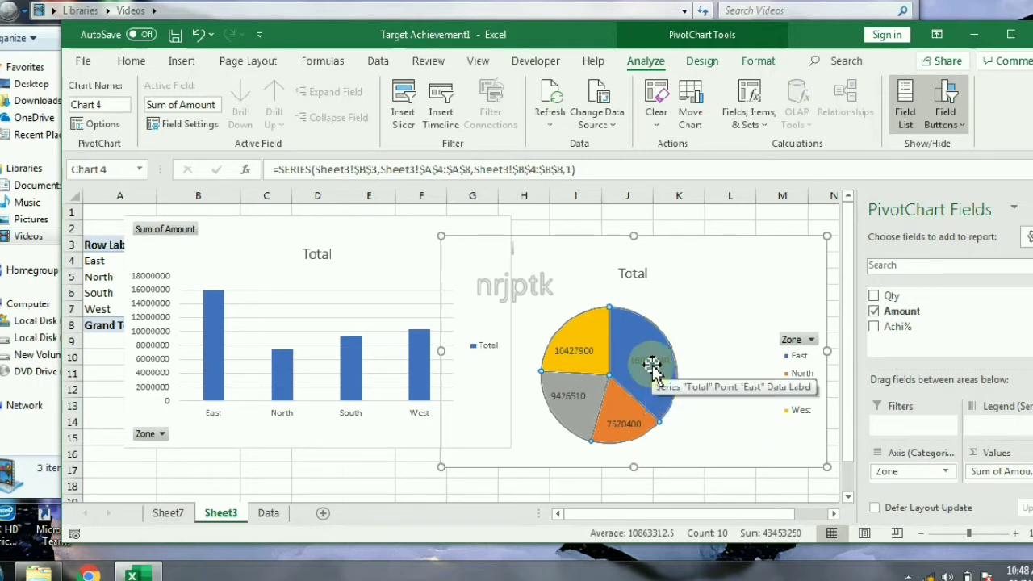
mouse_move(616, 349)
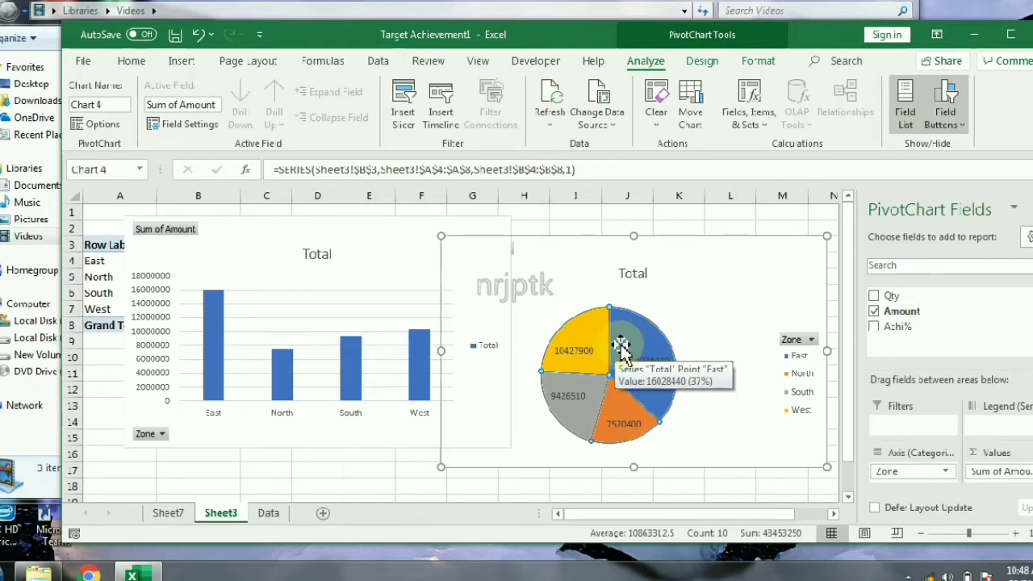
drag(622, 346, 615, 311)
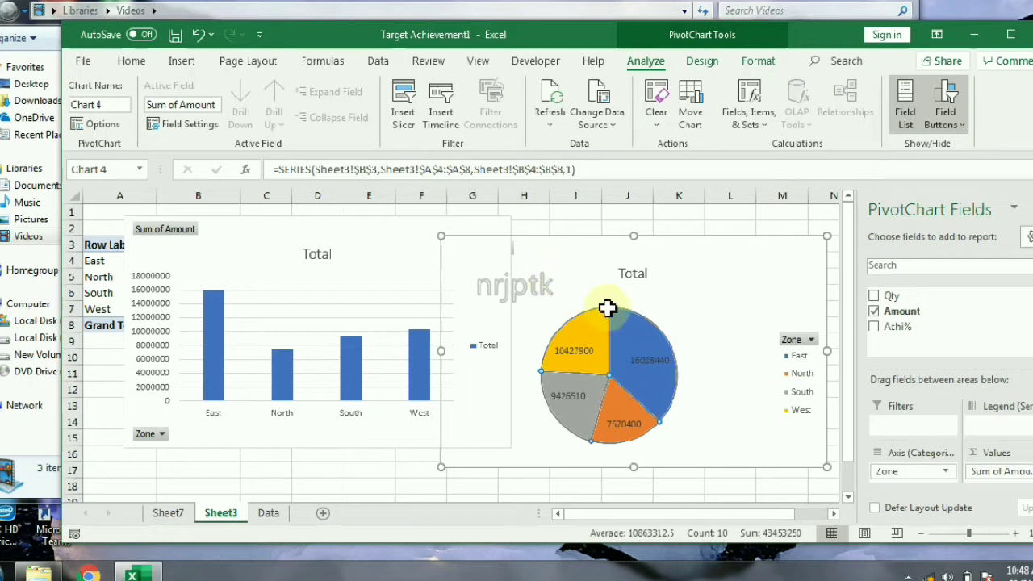
click(533, 292)
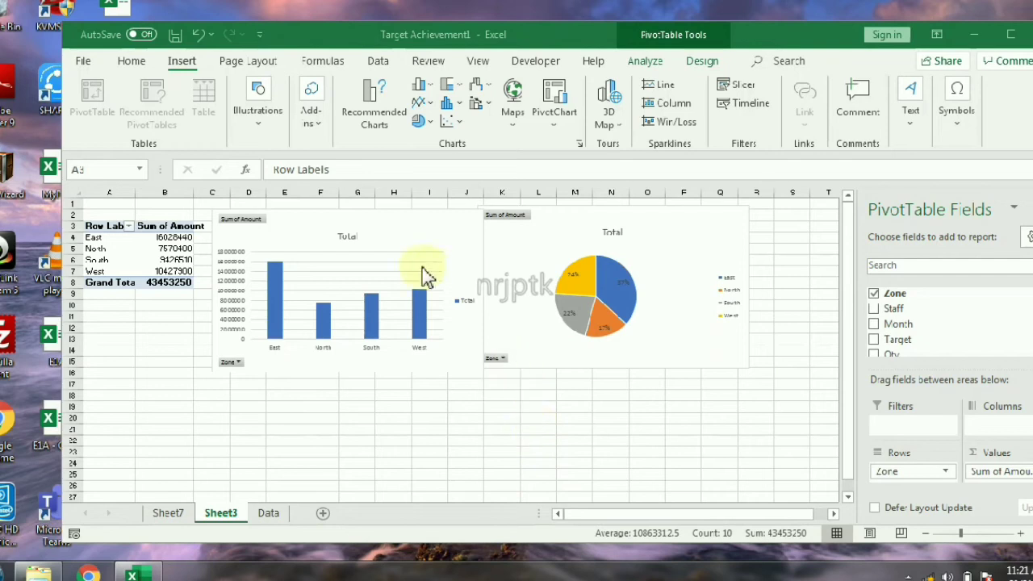
Step: Insert a basic 2-D line chart of Sum of Amount by zone from the PivotTable
click(97, 241)
click(421, 103)
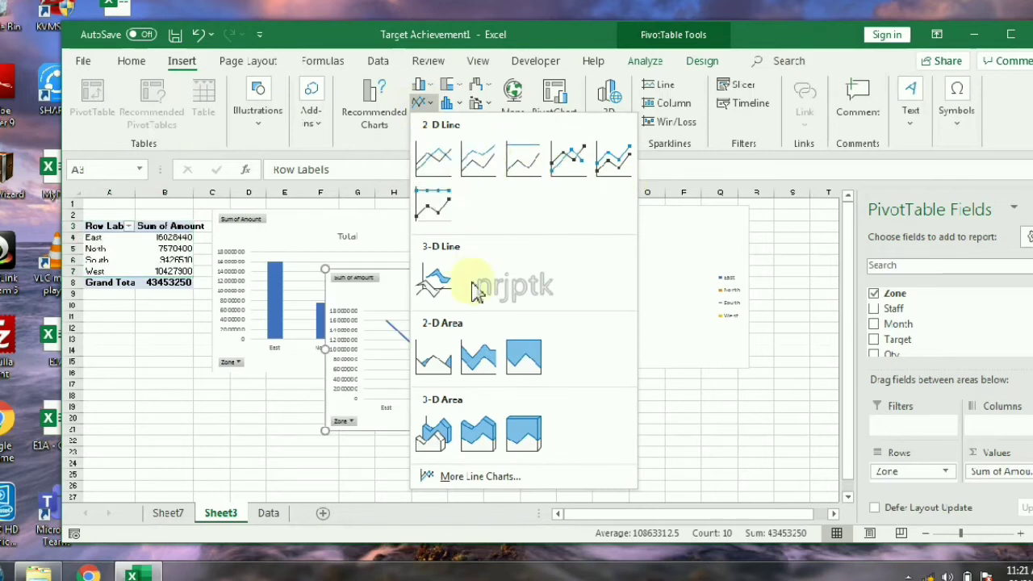
click(432, 156)
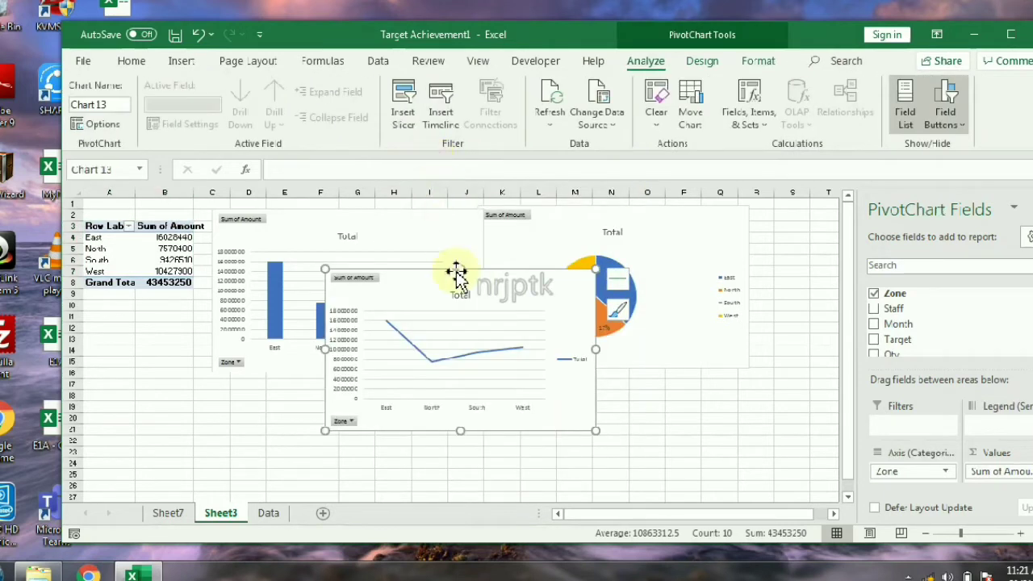
Step: Move the line chart up and left over the column chart and resize it to be wider and slightly shorter
drag(453, 331, 410, 300)
drag(552, 401, 729, 467)
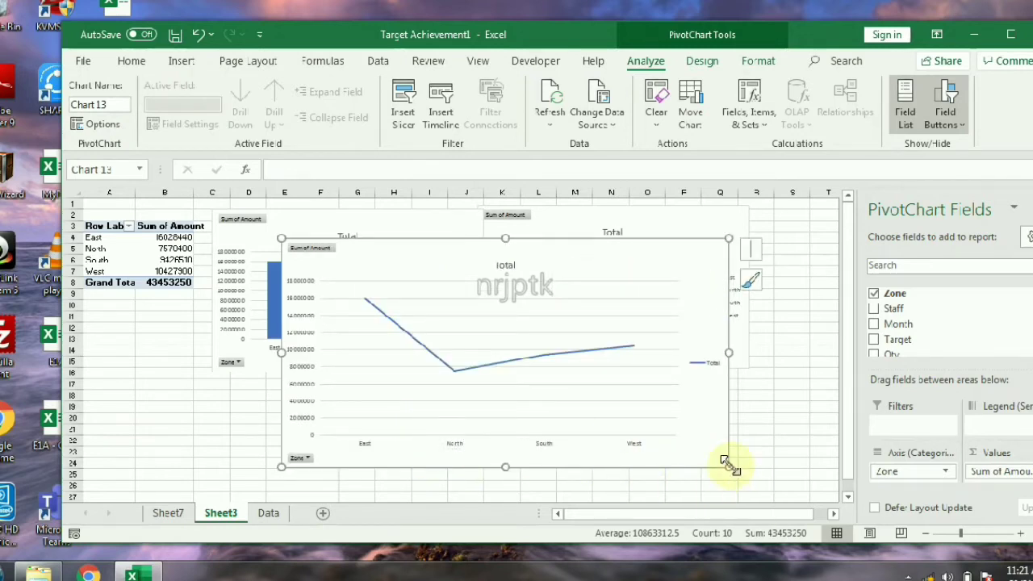
drag(611, 349, 597, 382)
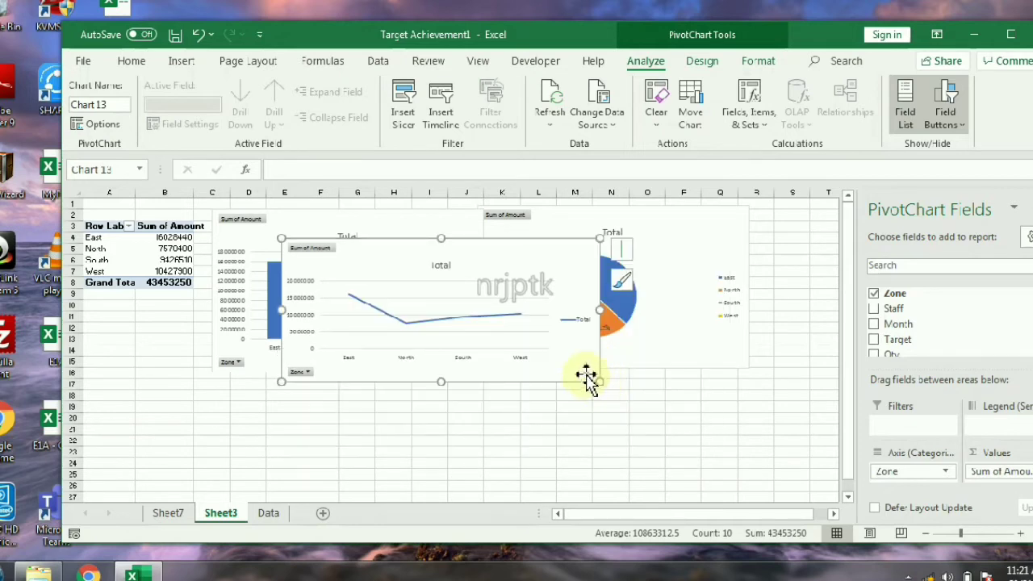
Step: Add data labels to the line chart's Total series
scroll(587, 378, up, 2)
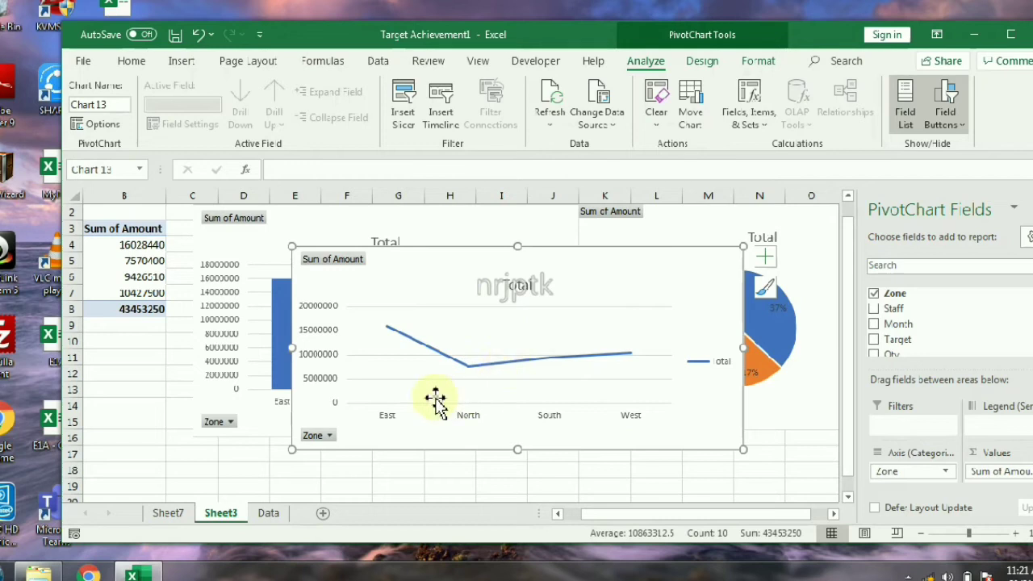
right_click(473, 367)
click(521, 311)
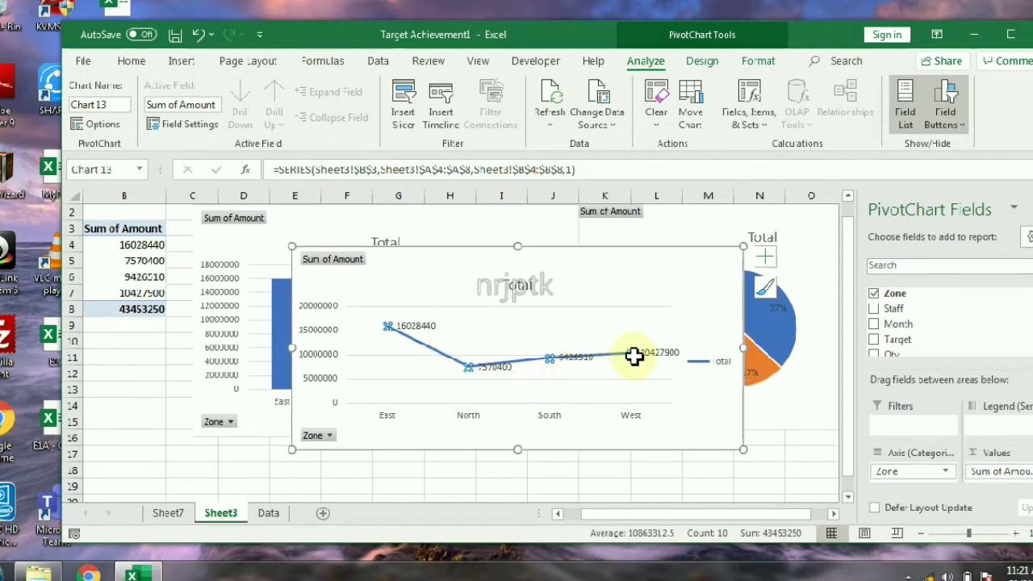
mouse_move(634, 355)
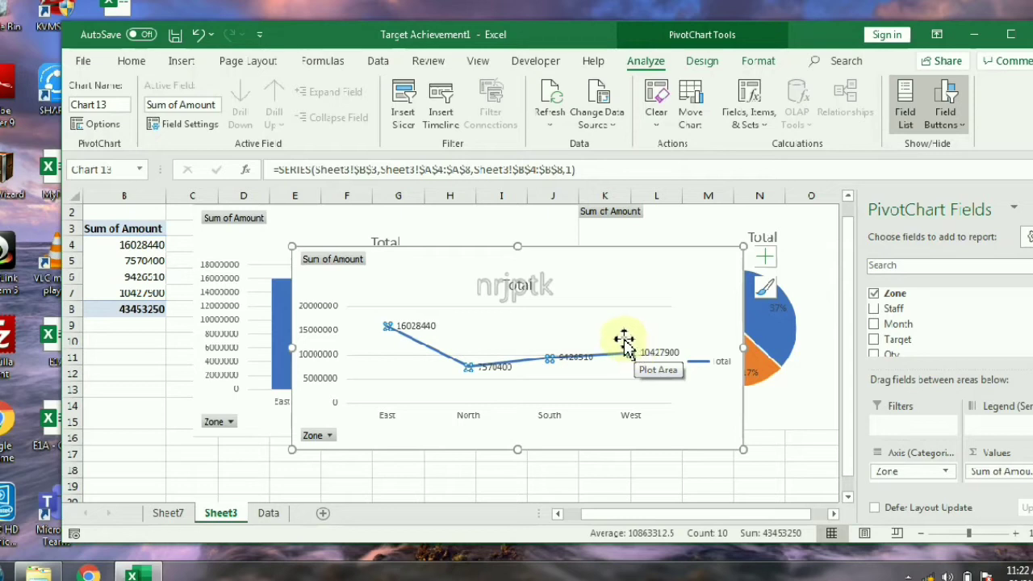
Step: Try to insert a scatter chart from PivotTable range A3:B7
click(182, 63)
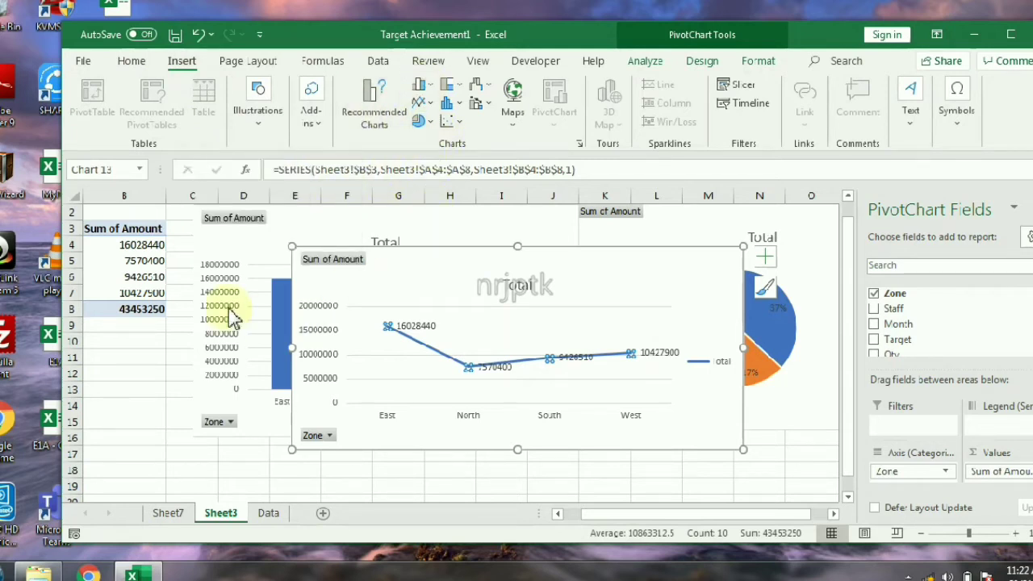
click(129, 246)
drag(125, 234, 81, 291)
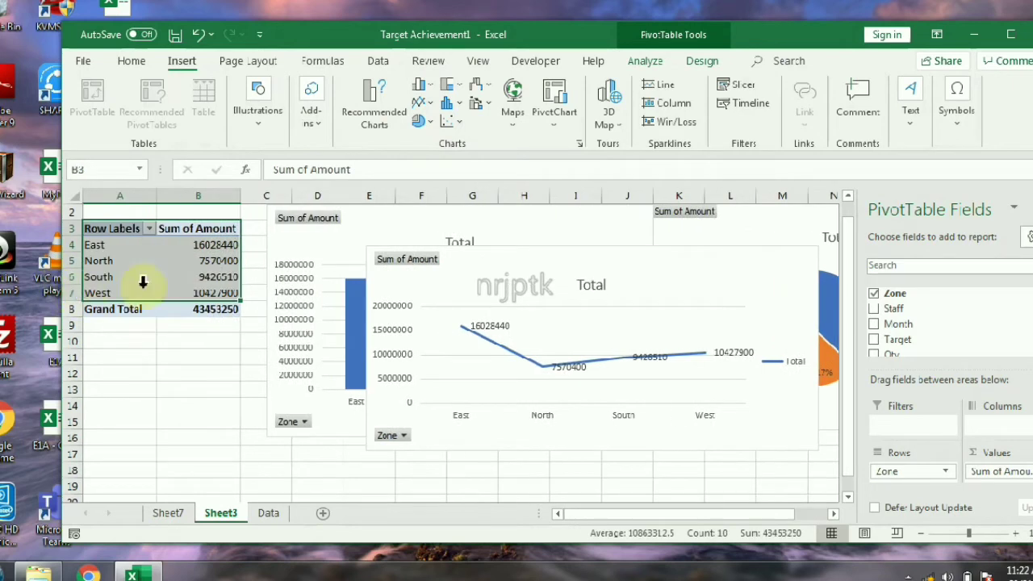
click(452, 129)
click(458, 182)
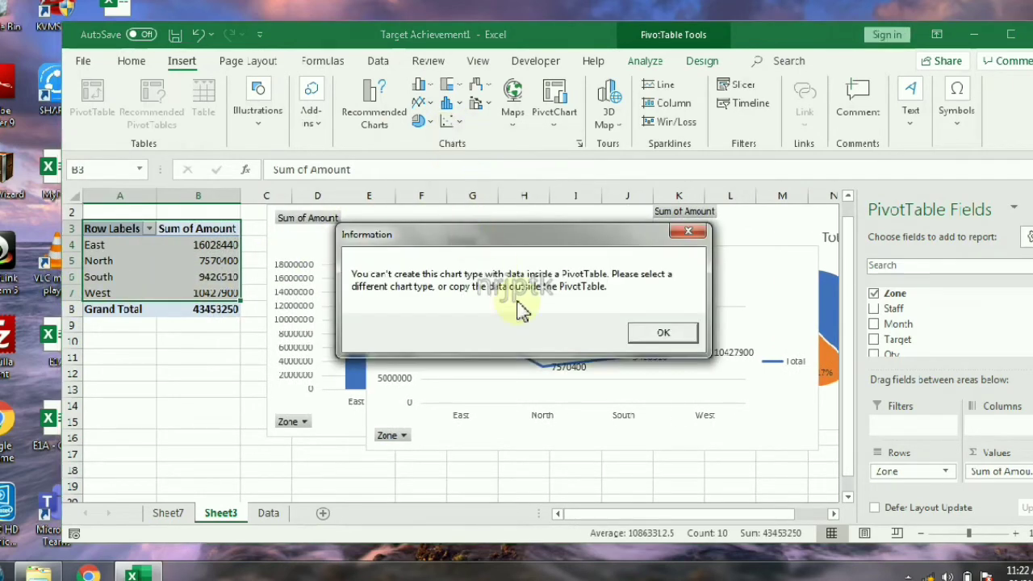
click(662, 336)
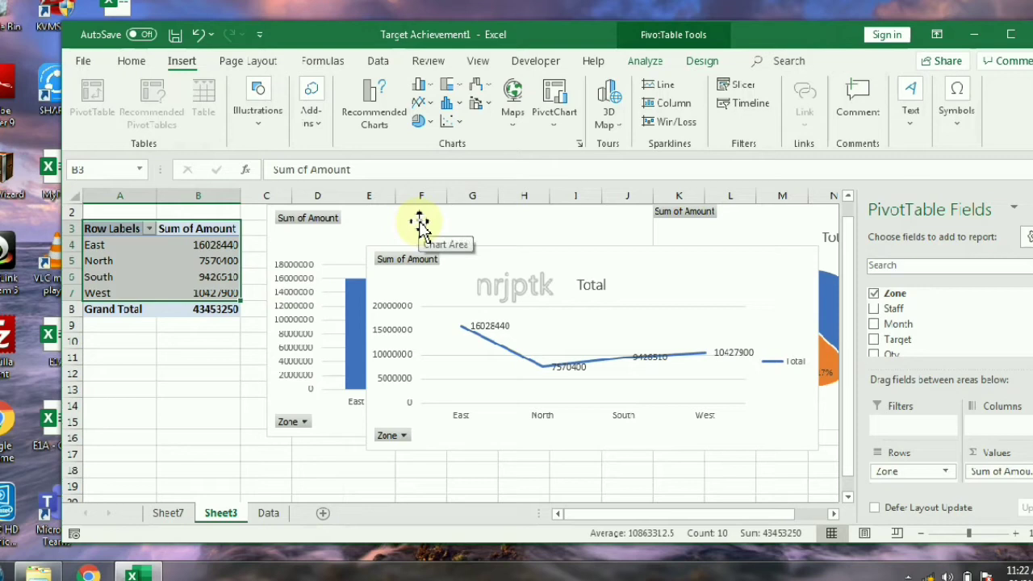
click(483, 284)
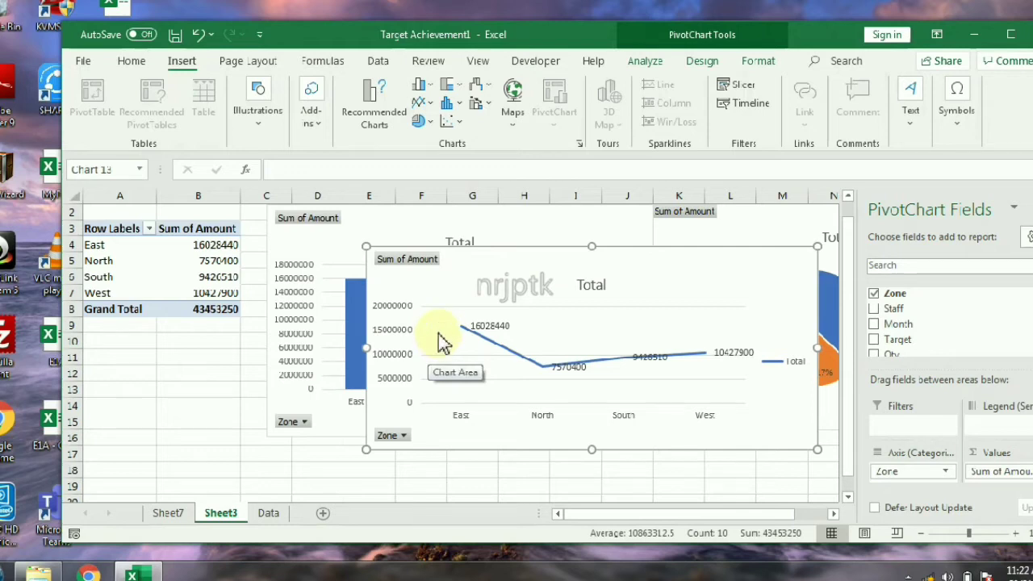
Step: Create a PivotChart on a new worksheet from range A2:F174 of the Data sheet
click(269, 514)
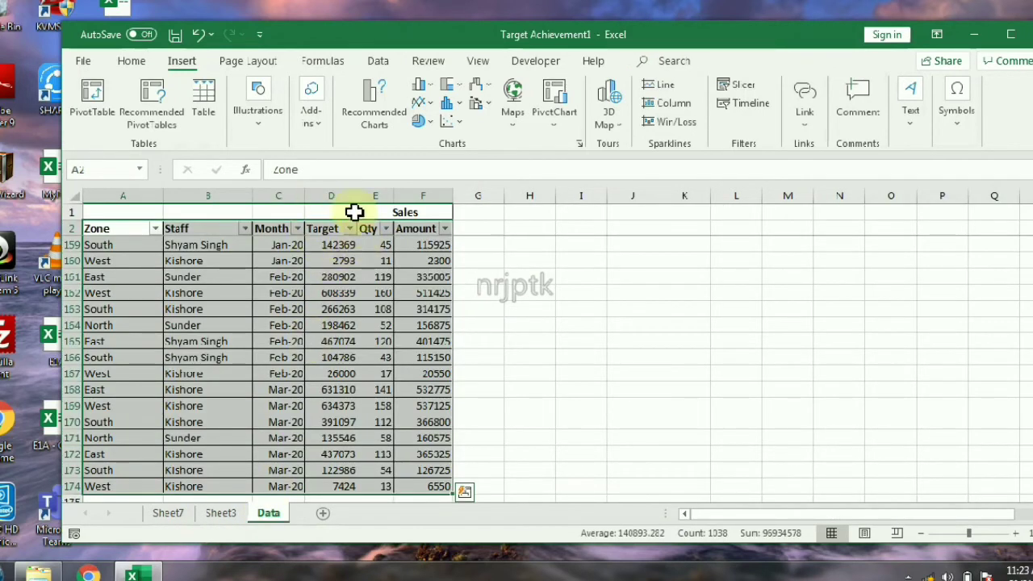
click(553, 123)
click(567, 150)
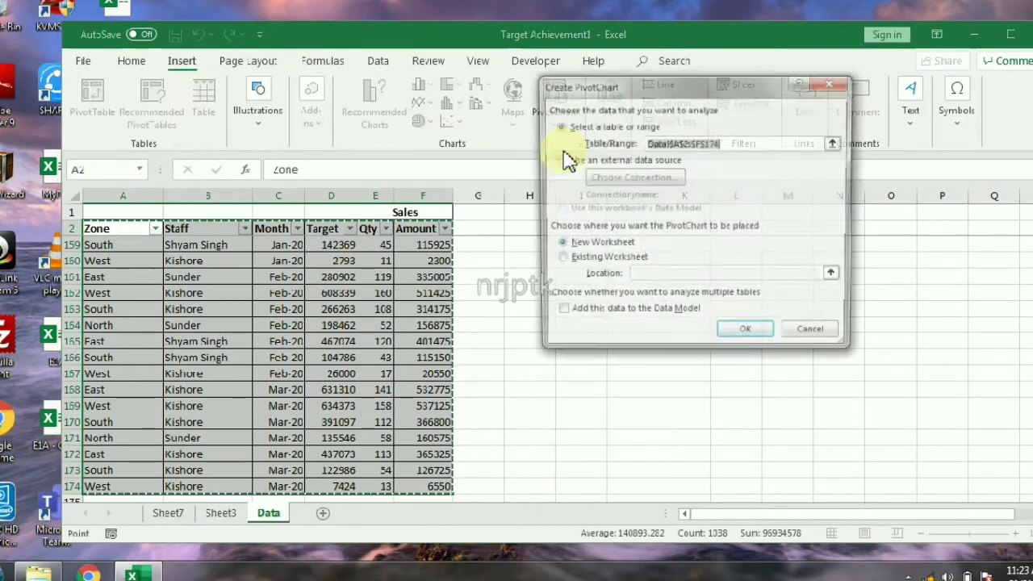
click(731, 339)
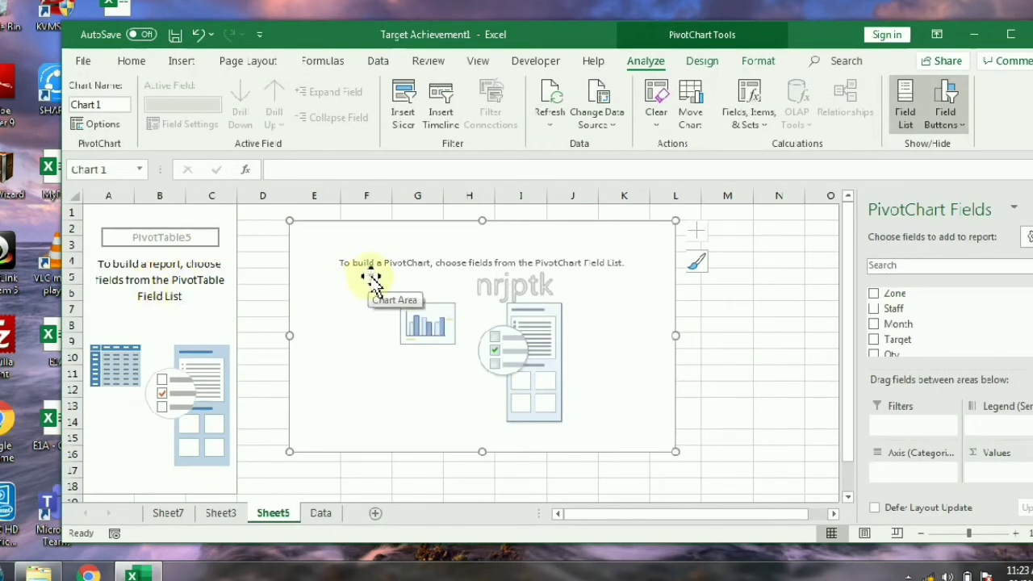
Step: Set Zone as the PivotChart's axis category and Amount as its summed value
drag(915, 296, 927, 476)
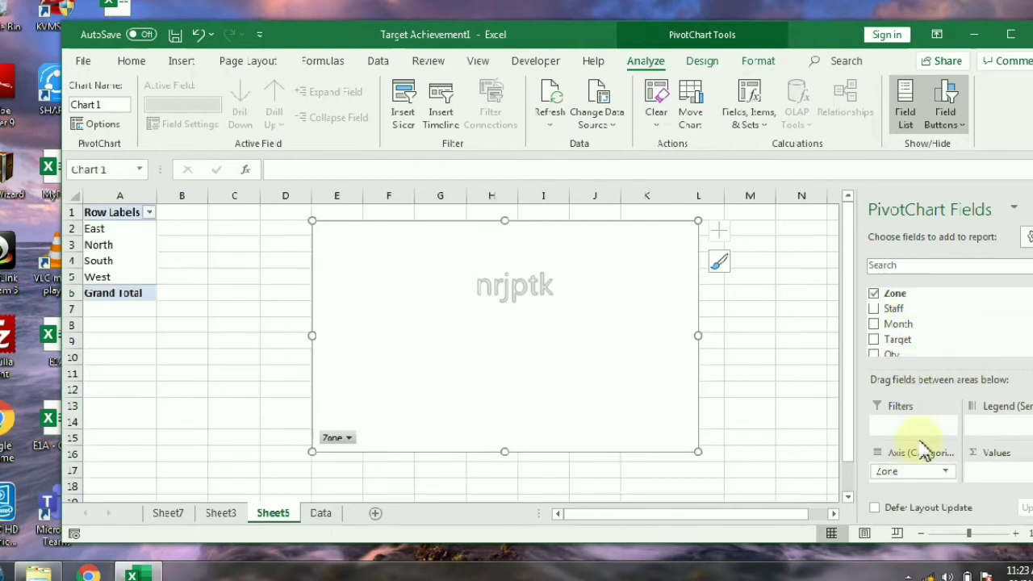
scroll(936, 323, down, 2)
drag(904, 310, 1001, 476)
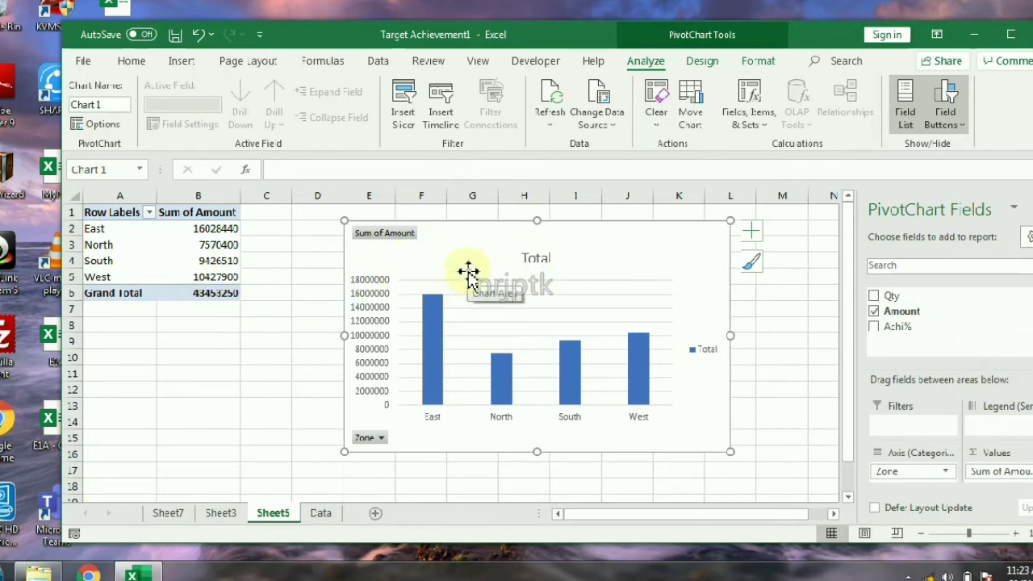
Step: Change the new PivotChart's type from column to a standard Pie
click(702, 60)
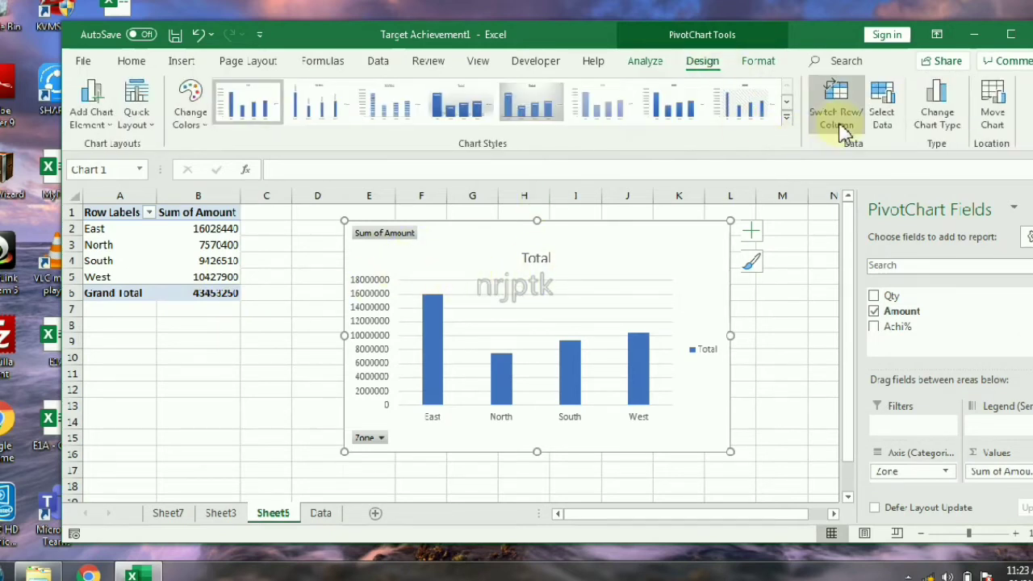
click(936, 122)
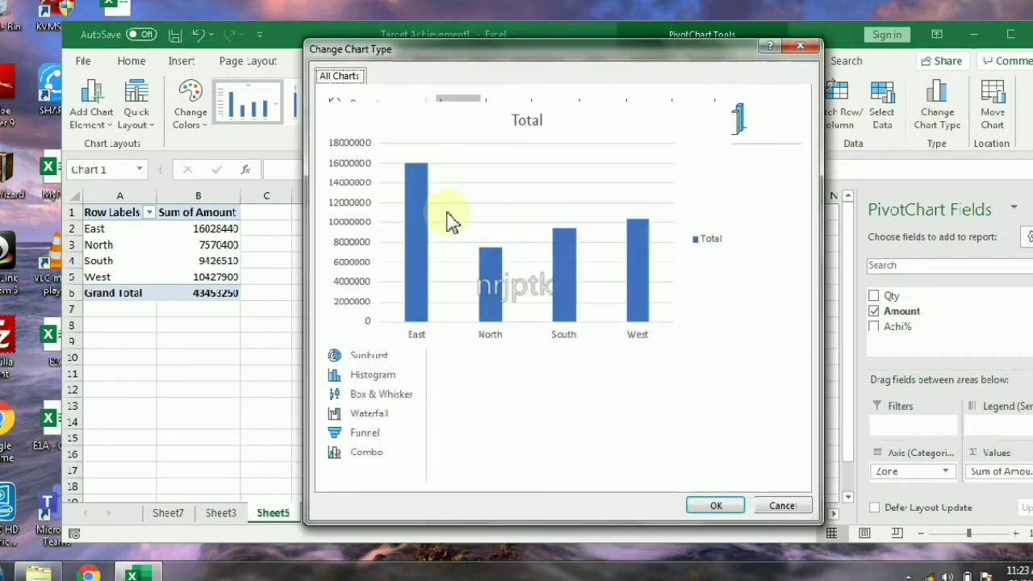
click(357, 185)
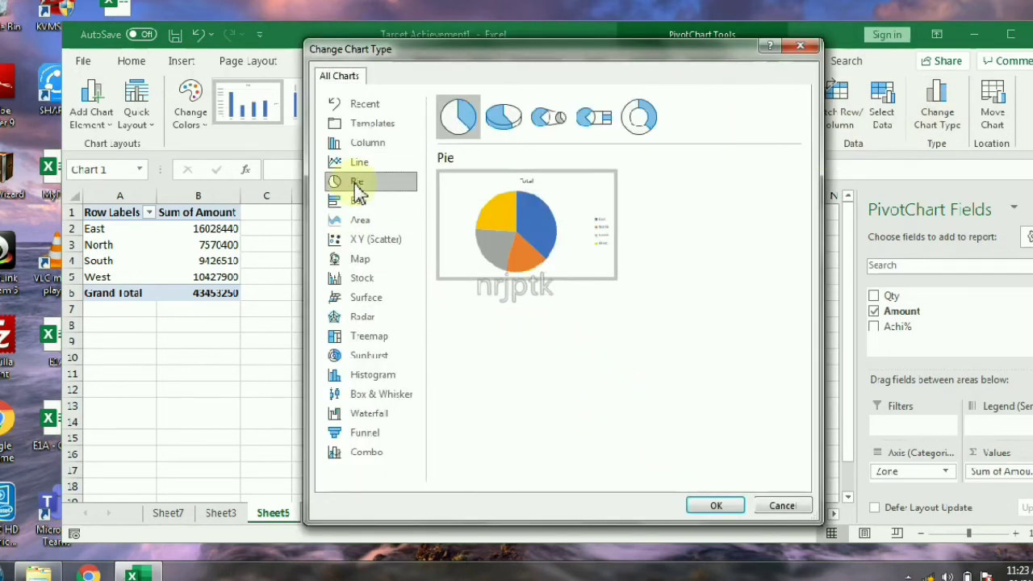
click(713, 505)
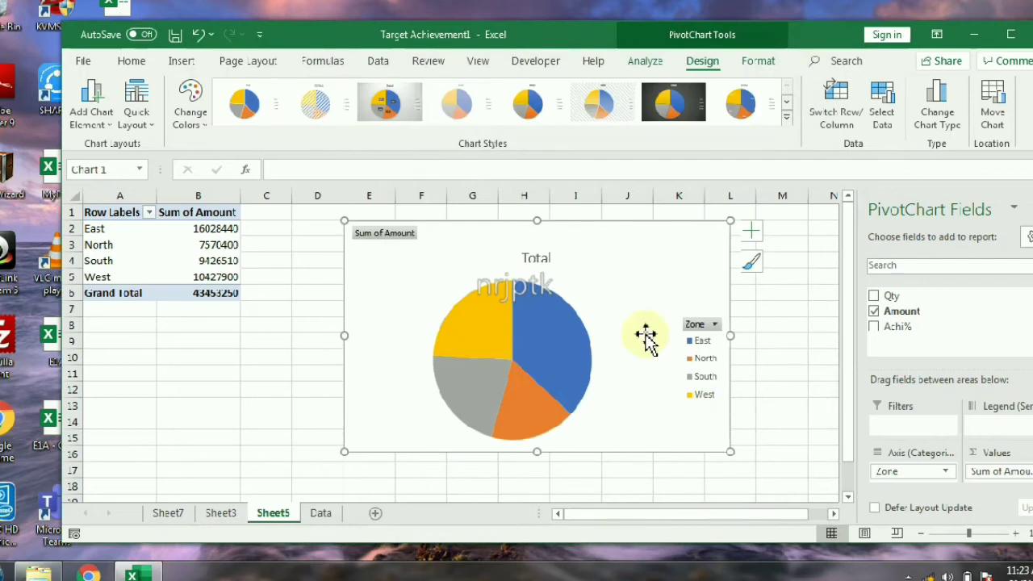
click(220, 513)
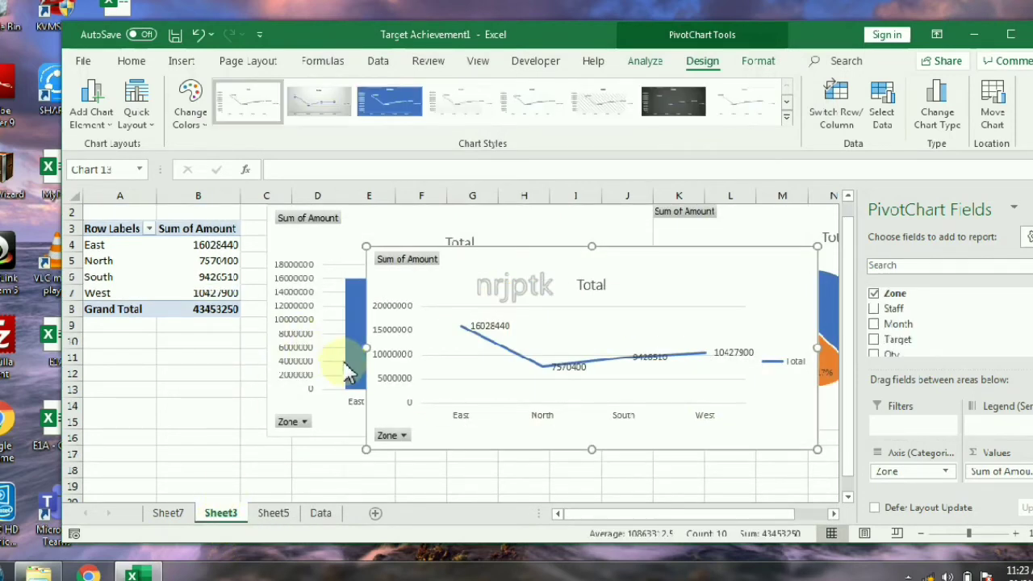
click(167, 242)
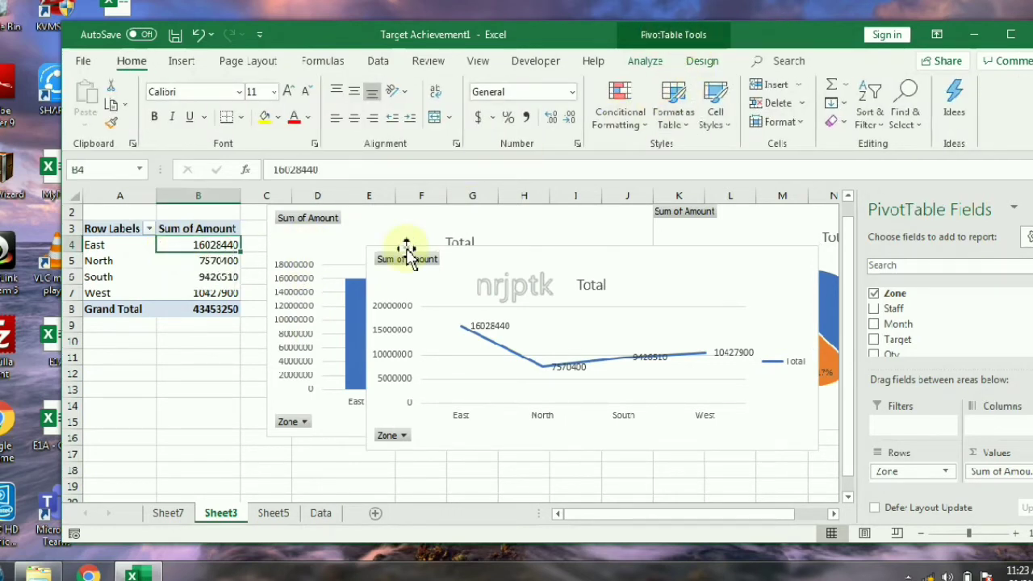
click(295, 232)
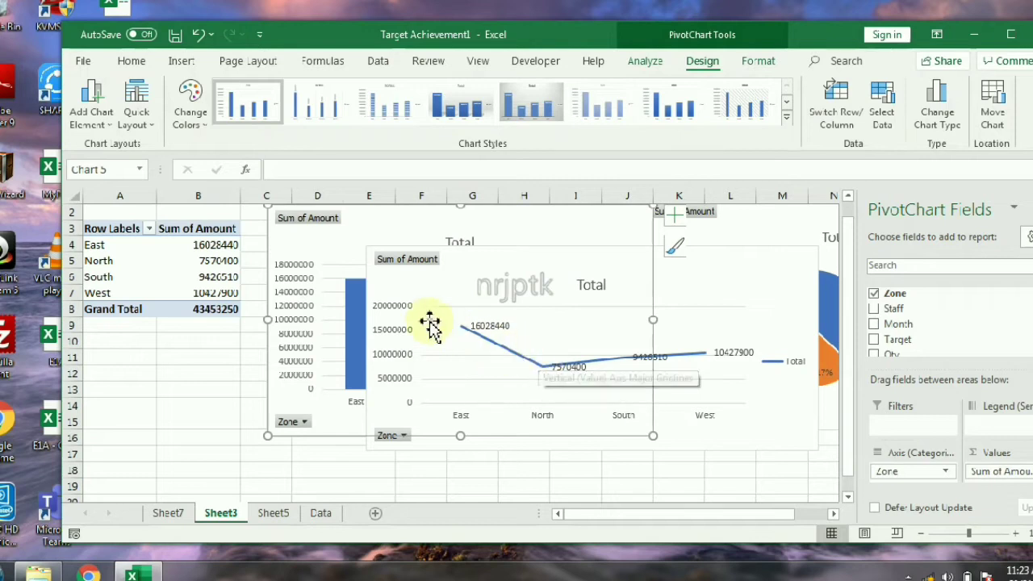
click(125, 263)
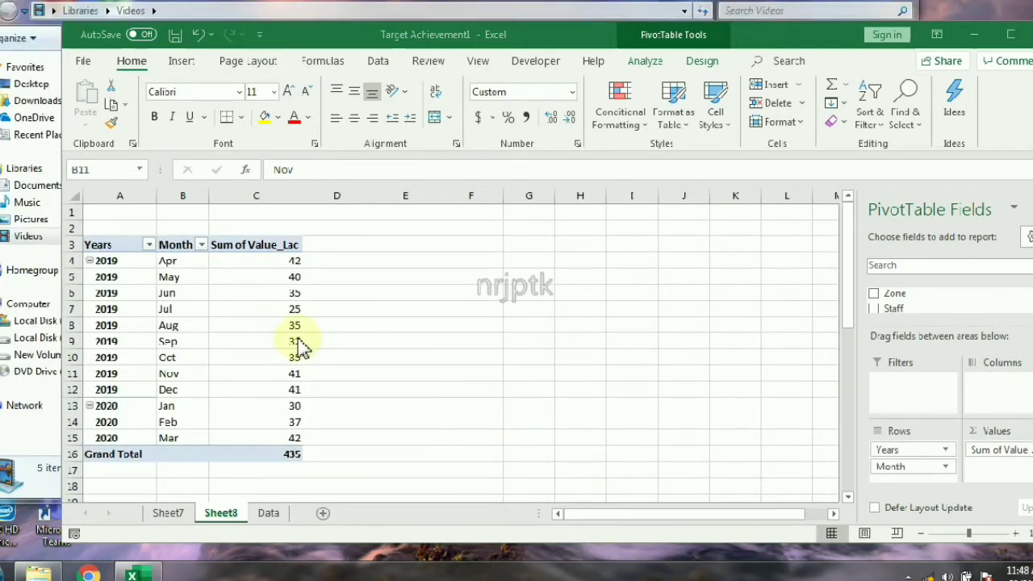
Step: Insert a basic 2-D line chart from PivotTable range A3:C15 on Sheet8, covering Value_Lac by year and month
drag(116, 251, 281, 432)
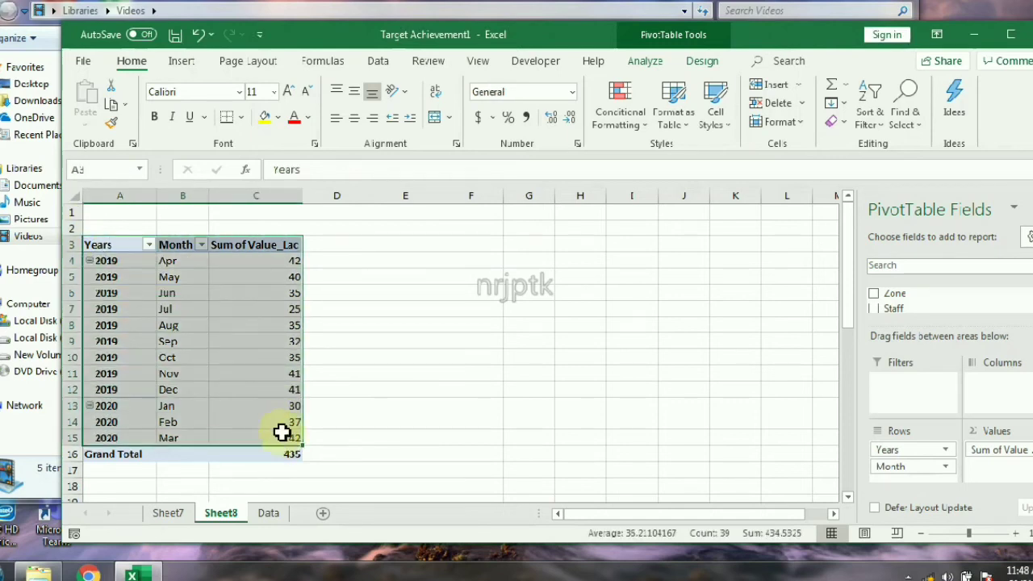
click(182, 62)
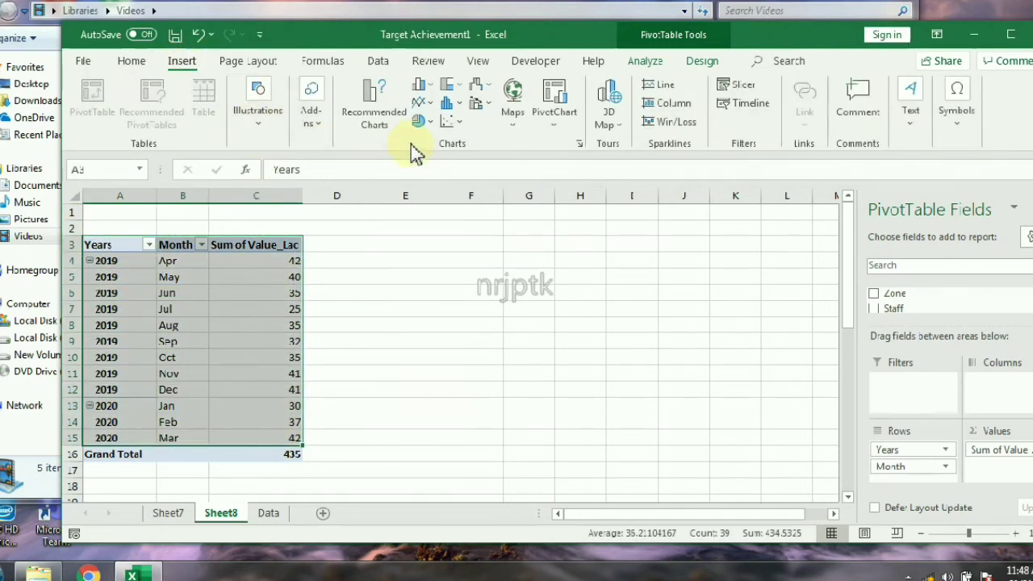
click(421, 103)
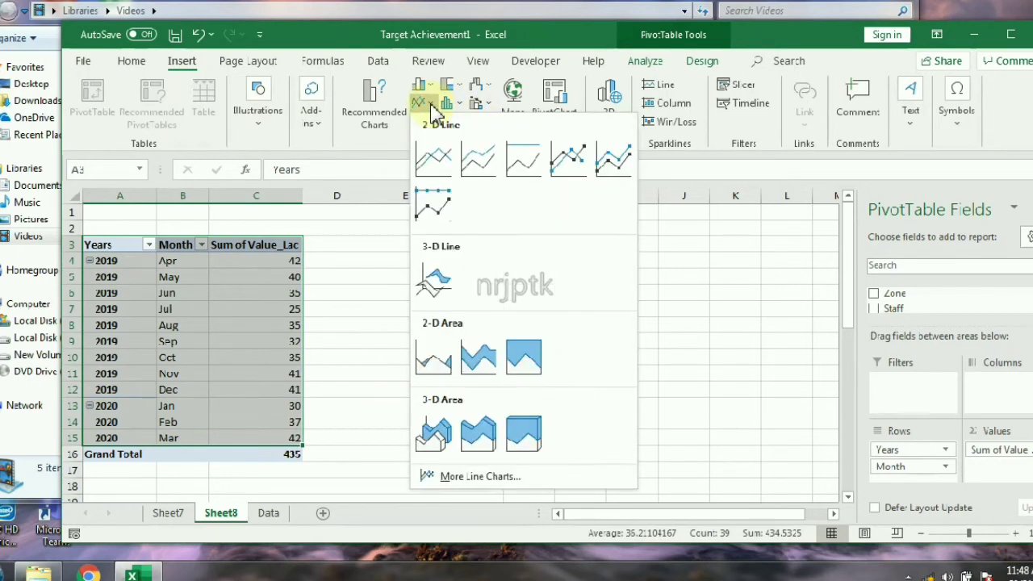
click(431, 155)
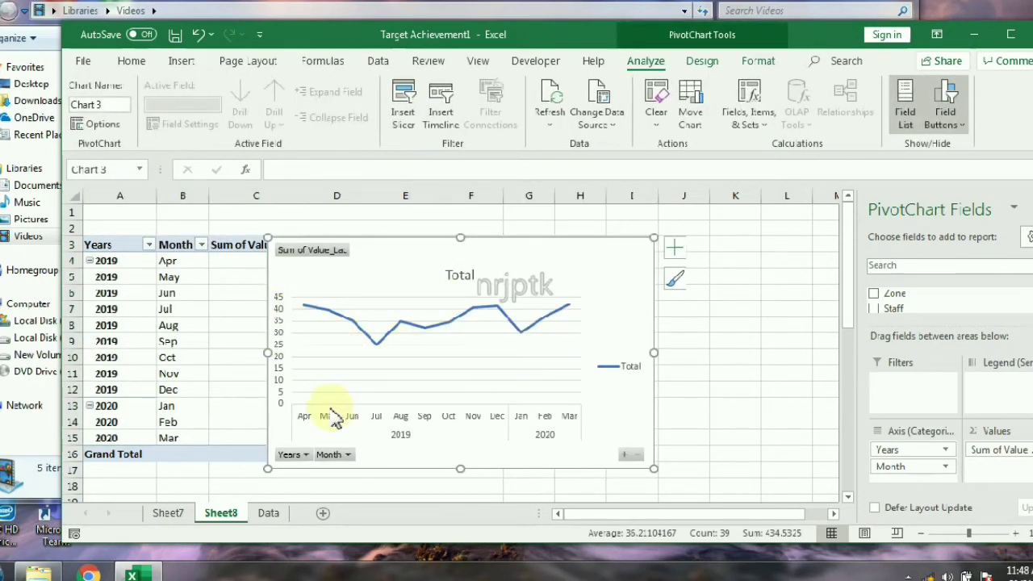
Step: Add data labels to the line series of the monthly Value_Lac chart
right_click(363, 331)
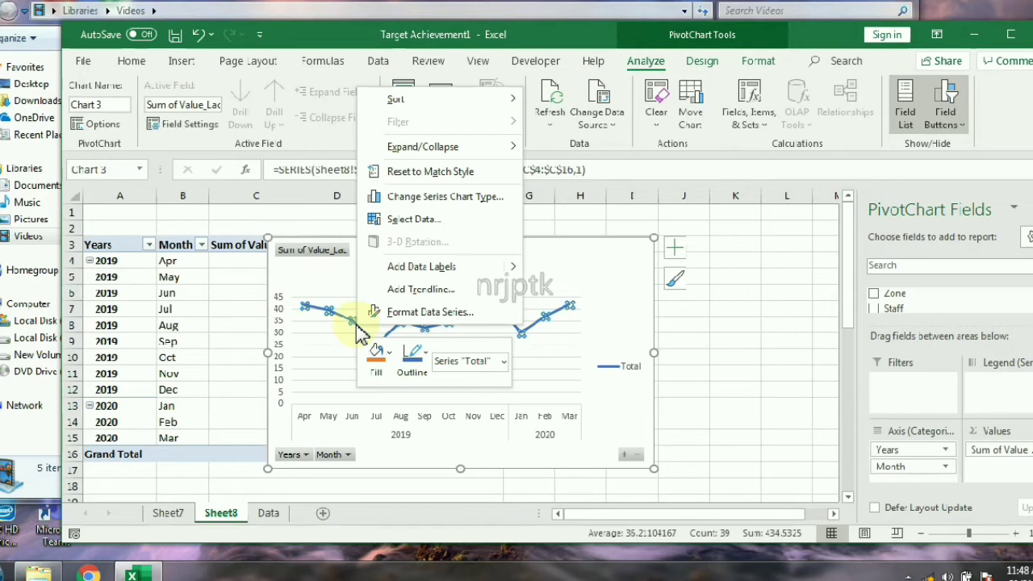
click(412, 267)
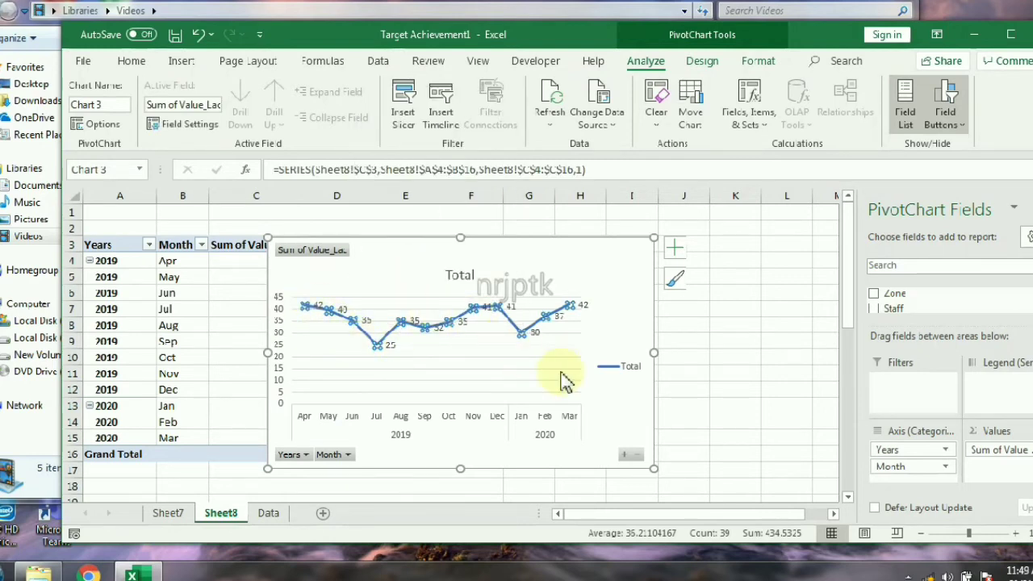
click(722, 331)
click(525, 355)
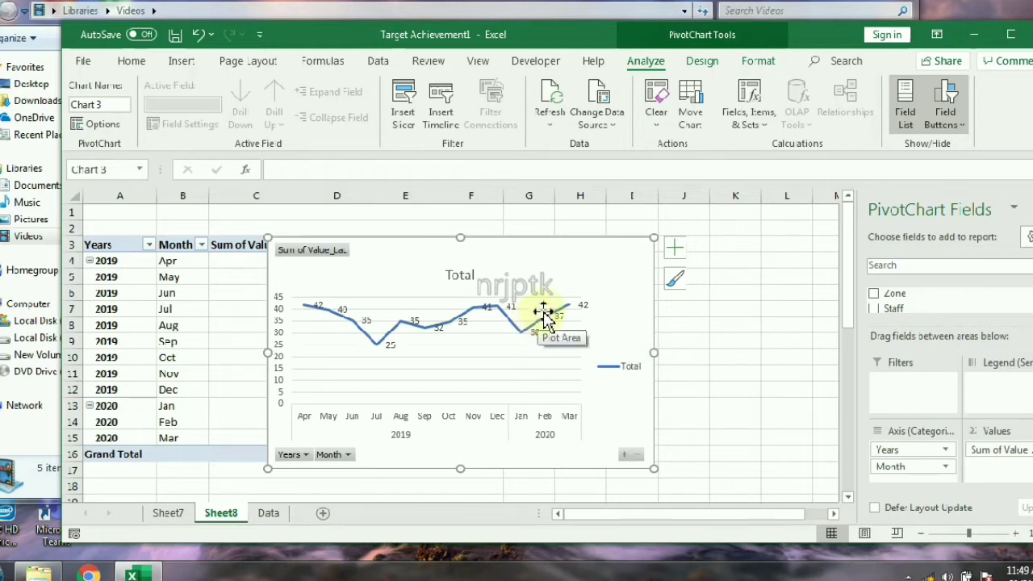
Step: Delete the monthly line chart and add the Staff field to the PivotTable's columns
key(Escape)
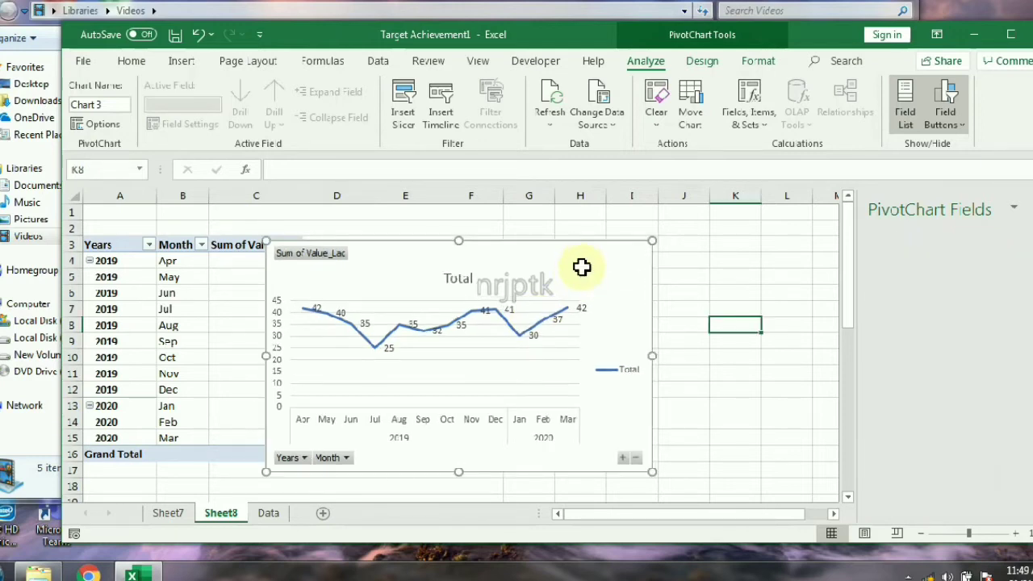
key(Delete)
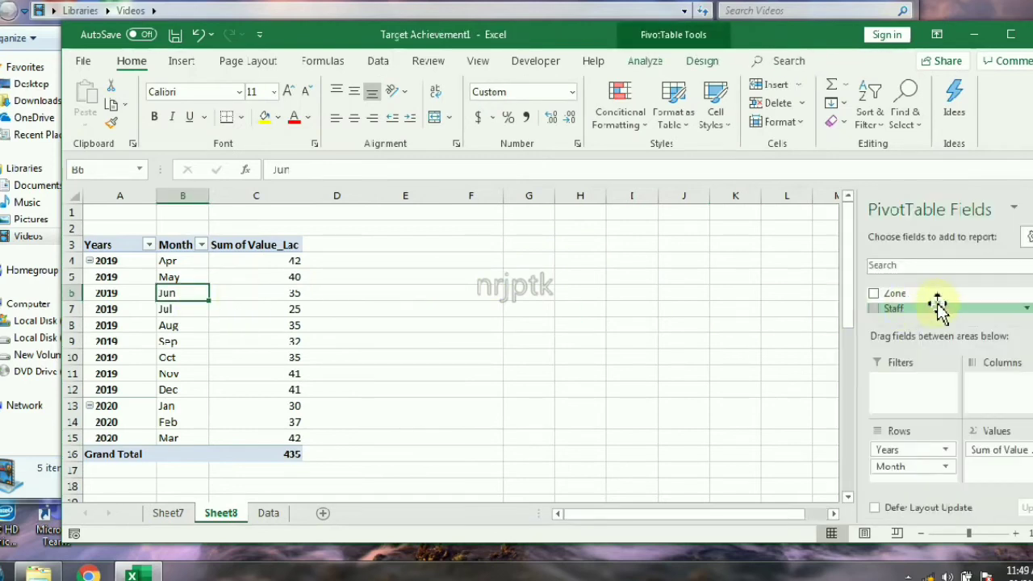
drag(927, 307, 1003, 408)
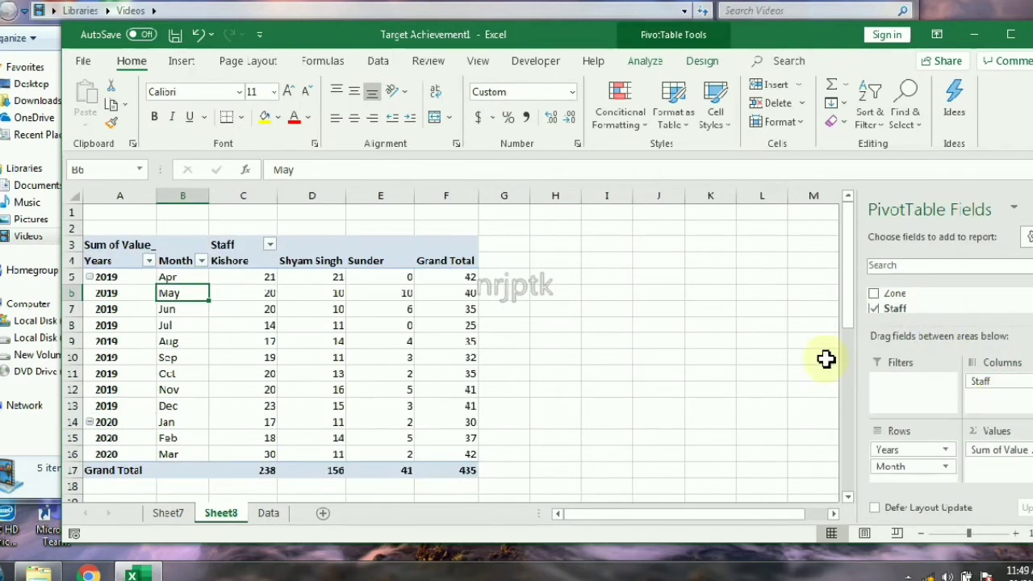
Step: Insert a basic 2-D line chart from PivotTable range A4:E16, covering monthly Value_Lac by staff member
drag(93, 259, 387, 455)
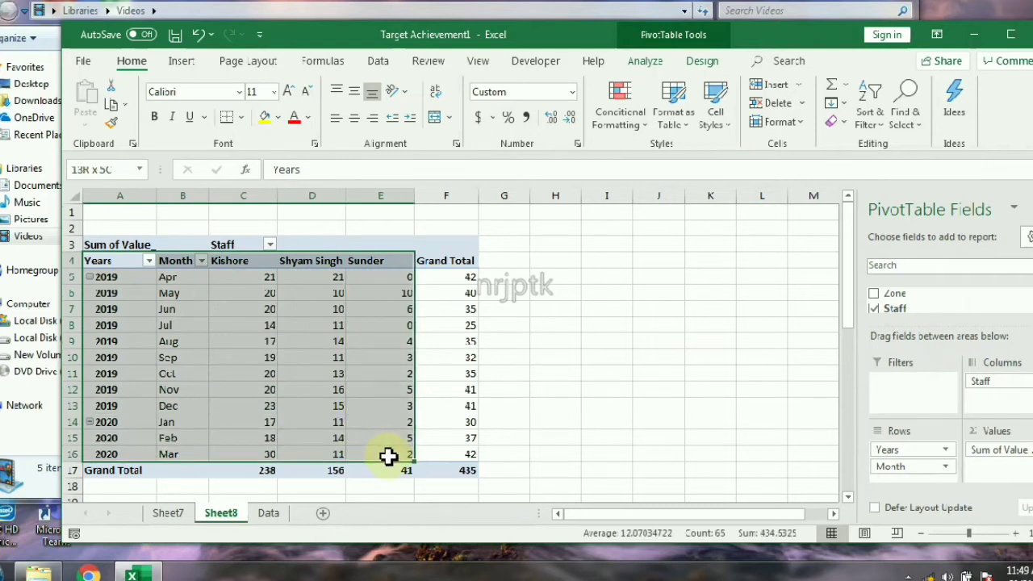
click(182, 61)
click(421, 102)
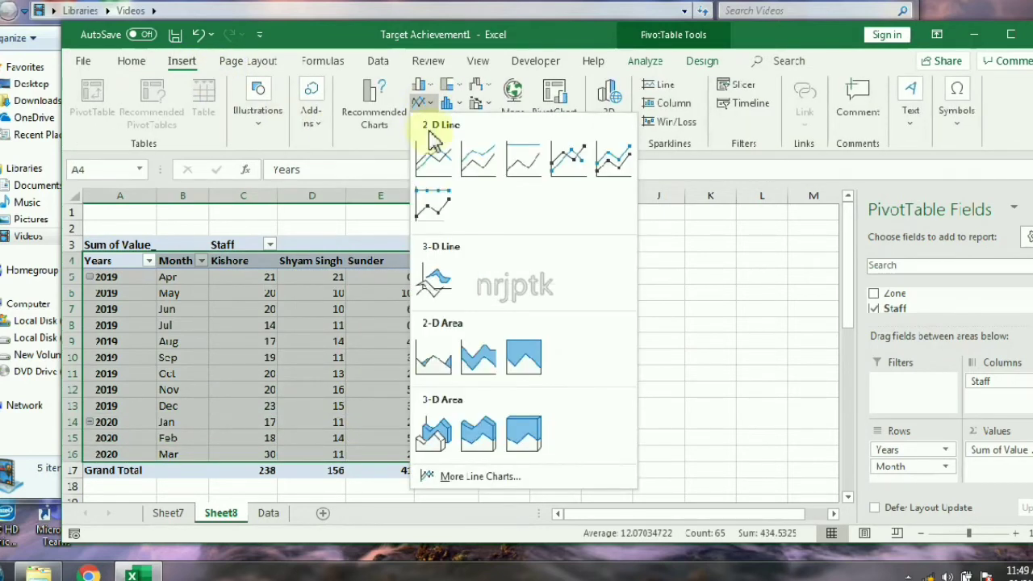
click(432, 158)
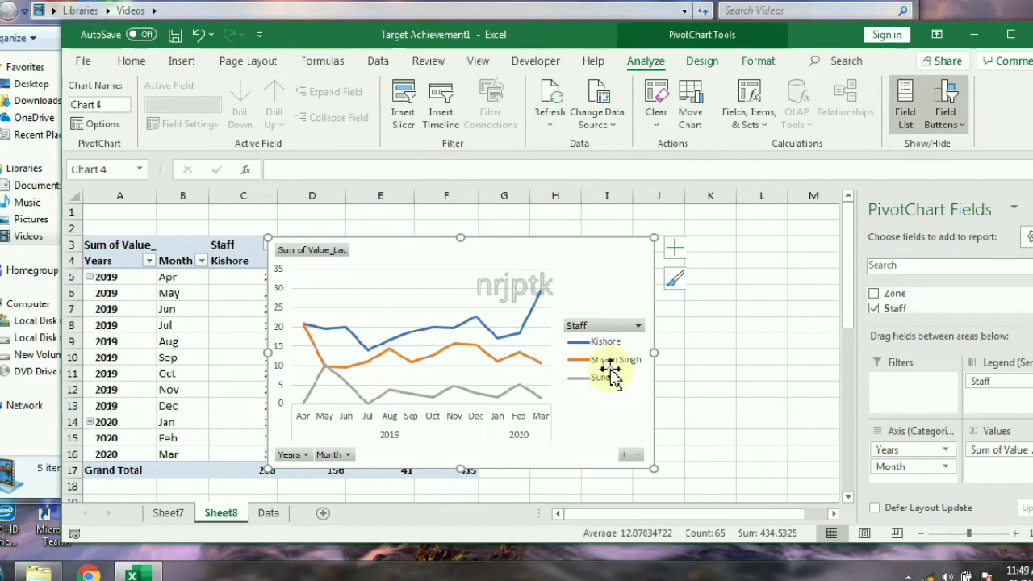
Step: Add data labels to all three staff line series in the chart
click(369, 349)
right_click(369, 348)
click(421, 287)
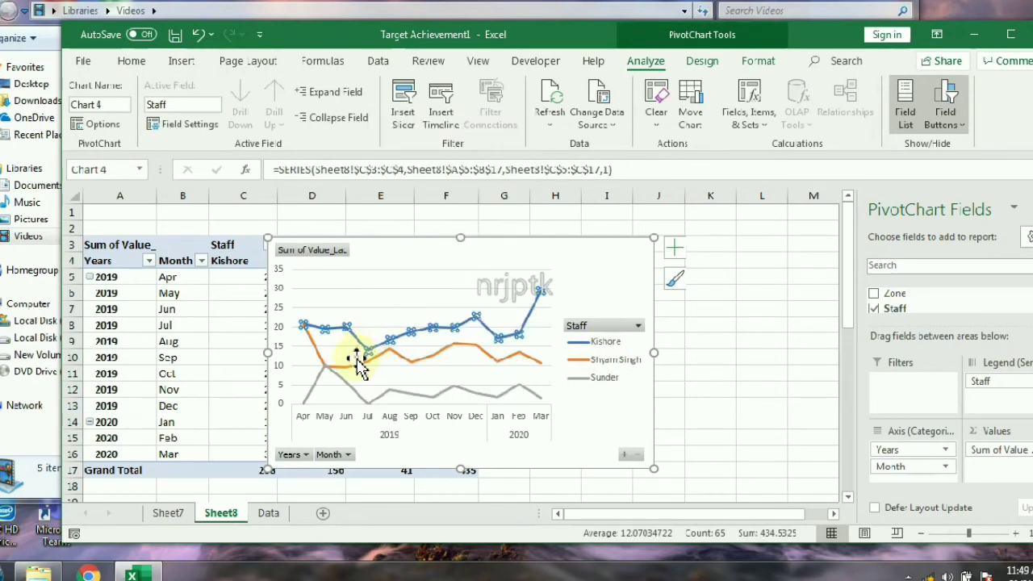
right_click(351, 370)
click(399, 307)
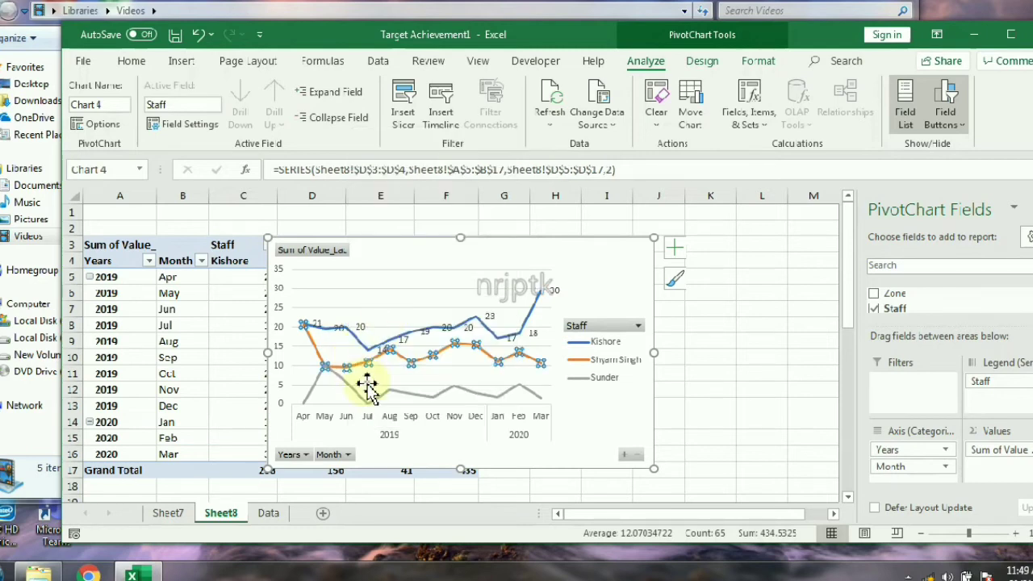
click(365, 406)
right_click(365, 406)
click(410, 342)
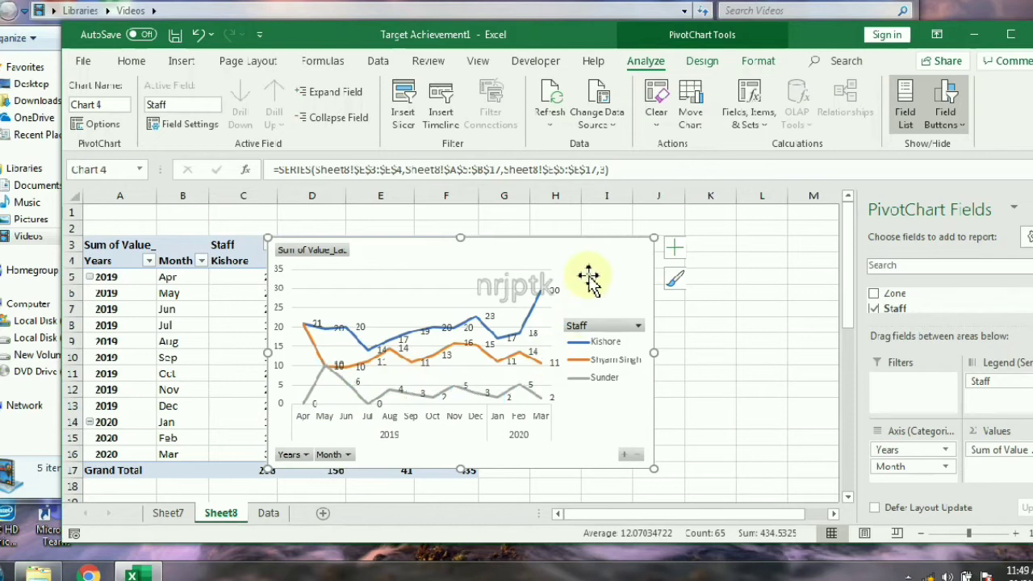
Step: Enlarge the staff line chart up to row 1 and over to column K, and move it to start at column E
click(621, 262)
drag(653, 238, 719, 206)
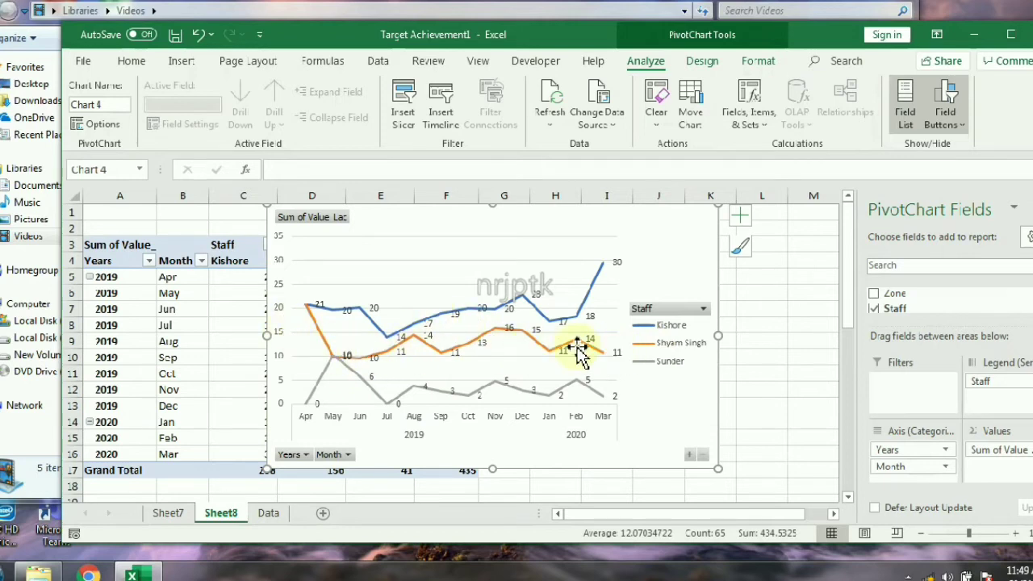
mouse_move(306, 311)
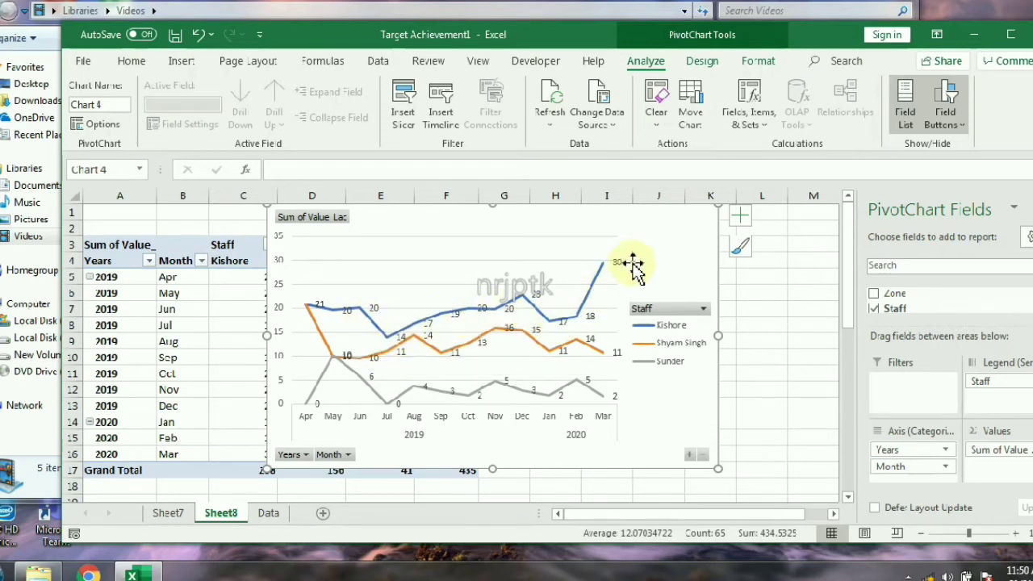
drag(506, 217, 606, 228)
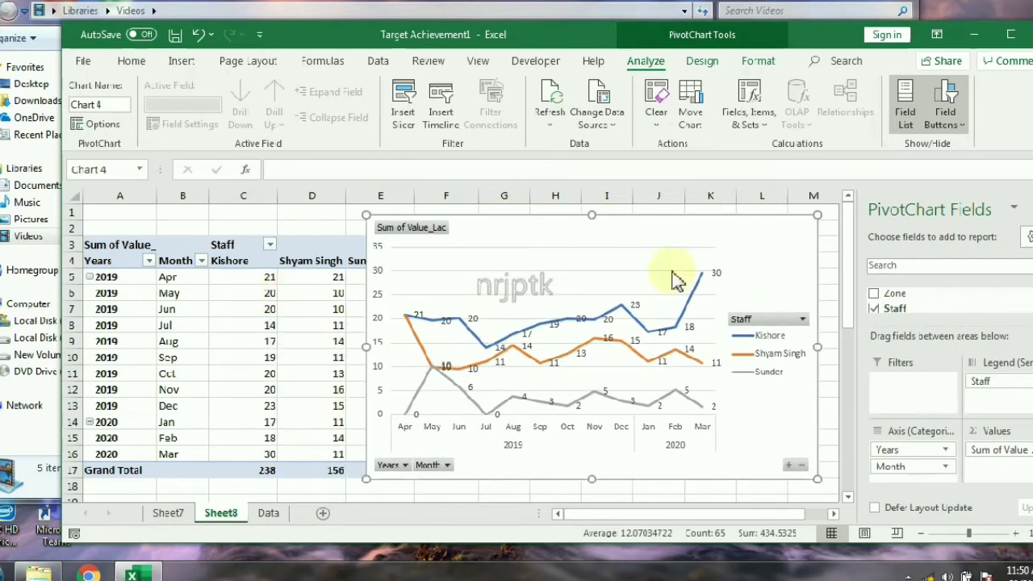
Step: Compare the staff lines' monthly points with the PivotTable's values, shifting the chart clear of the table while checking
click(291, 264)
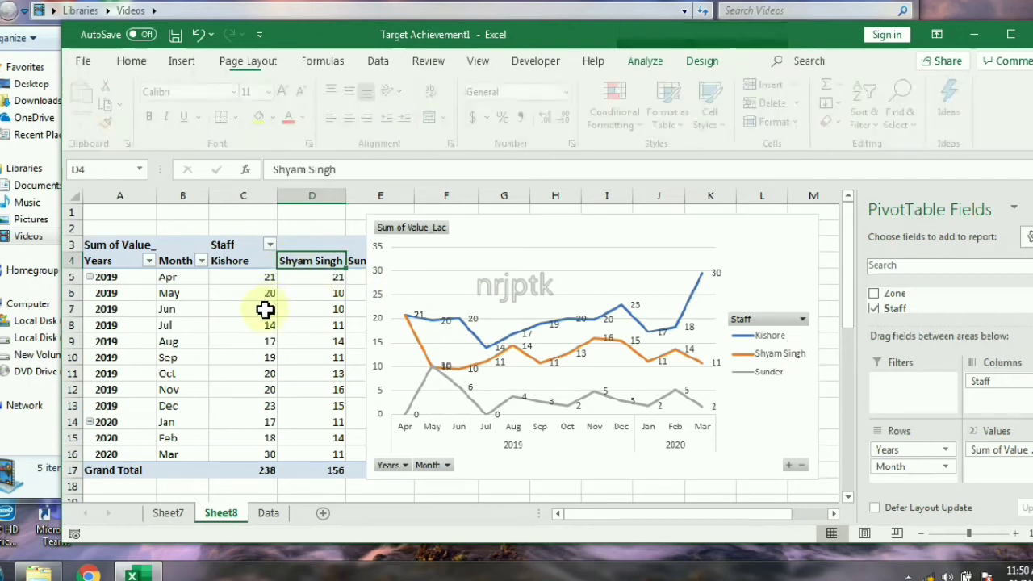
click(261, 457)
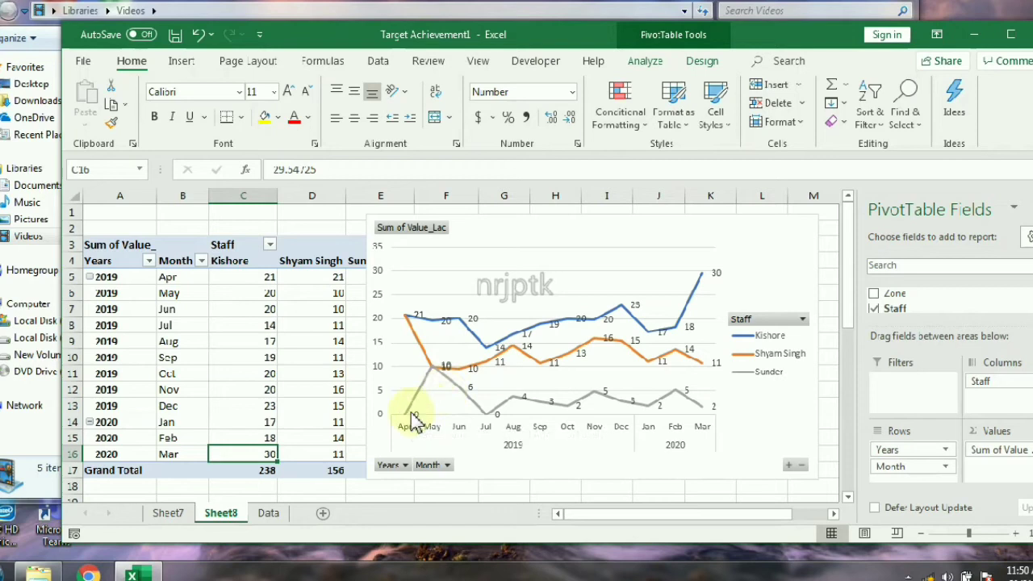
click(267, 309)
drag(547, 235, 662, 235)
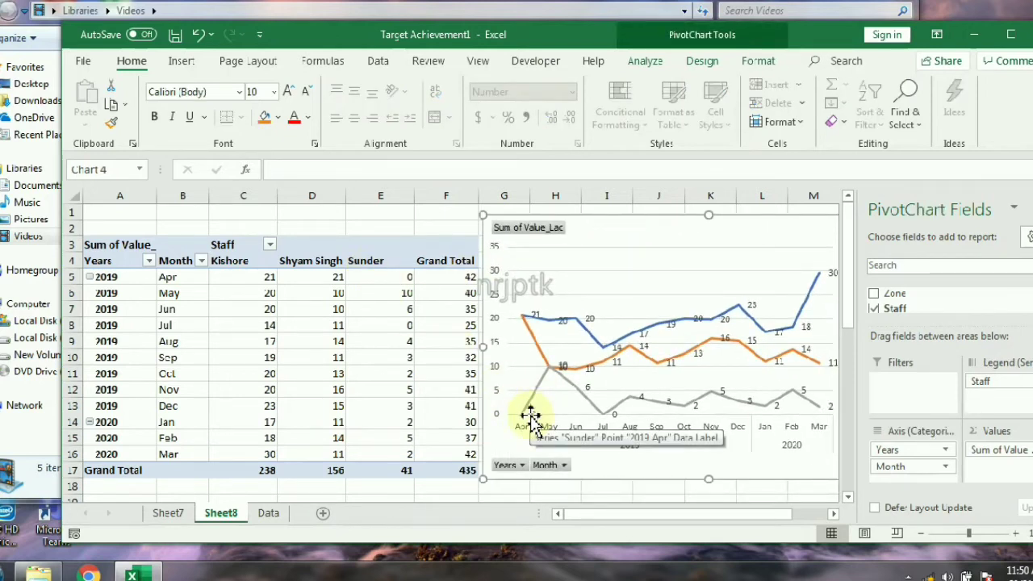
mouse_move(554, 376)
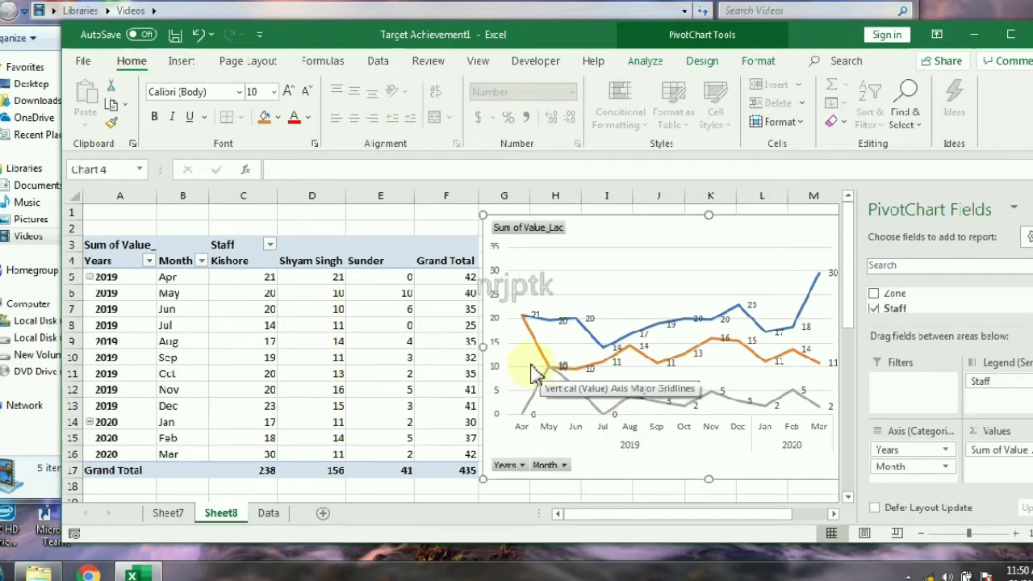
mouse_move(595, 412)
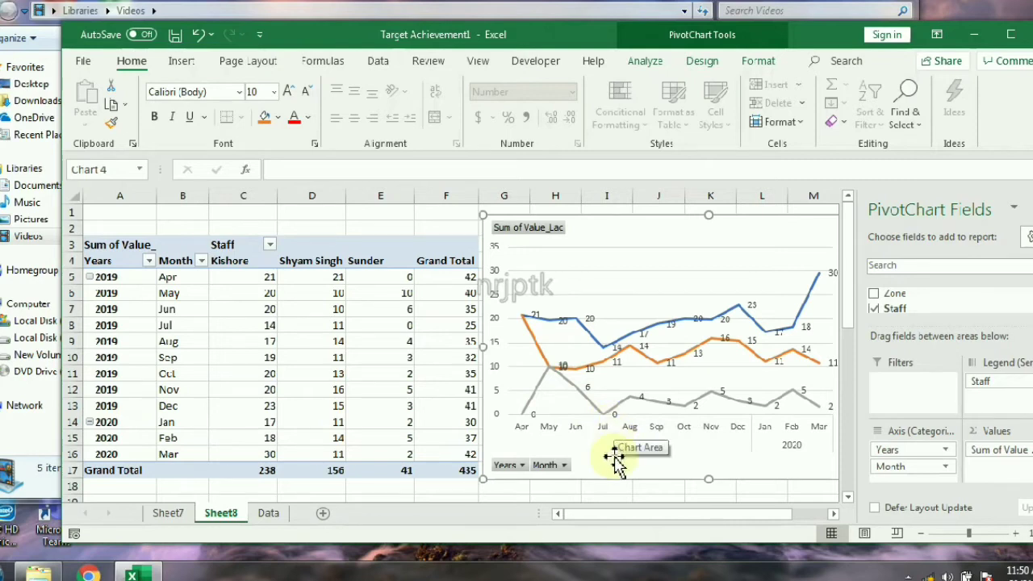
click(381, 328)
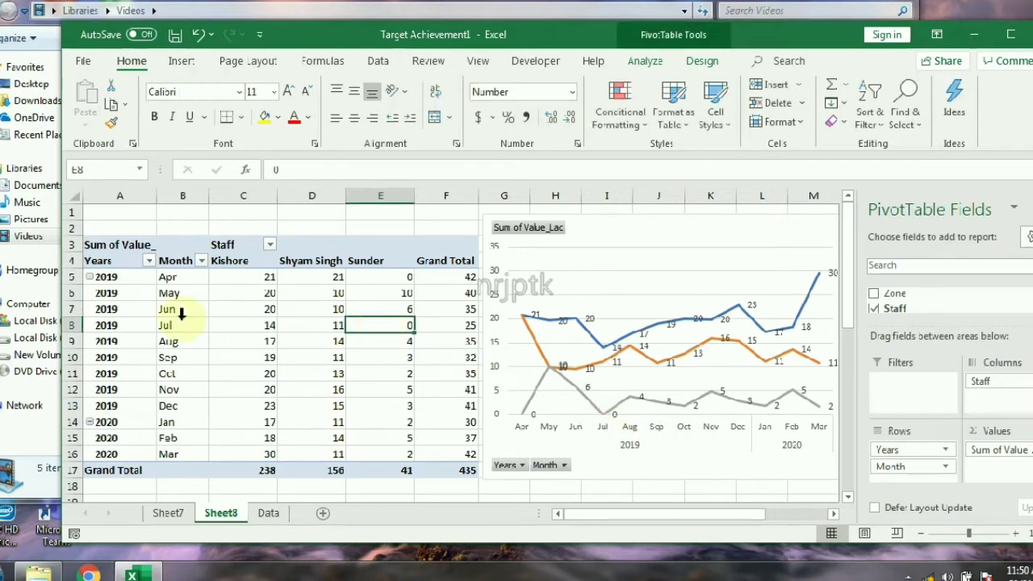
drag(632, 235, 511, 235)
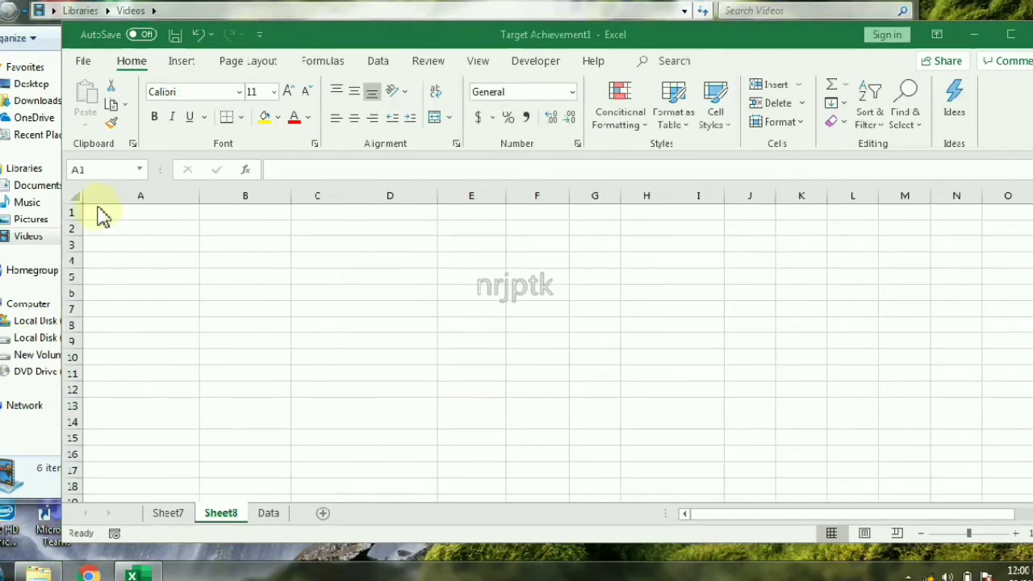
Step: Enter the headers Month and Cash in A1:B1 of the empty Sheet8 and fill Jan to Dec in A2:A13
click(99, 209)
click(104, 211)
text(Month)
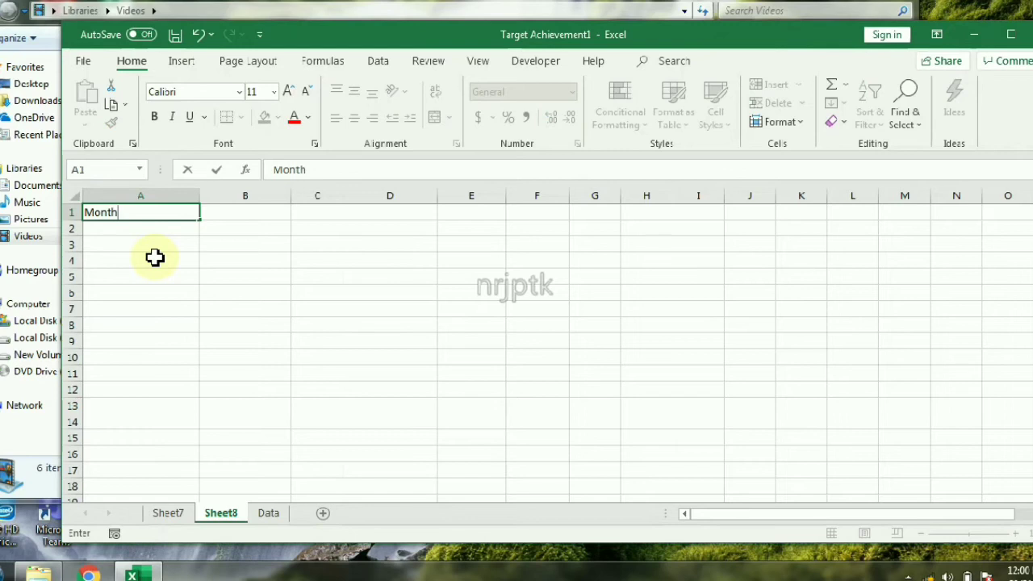
key(Tab)
text(Cash)
key(Return)
key(ctrl+Return)
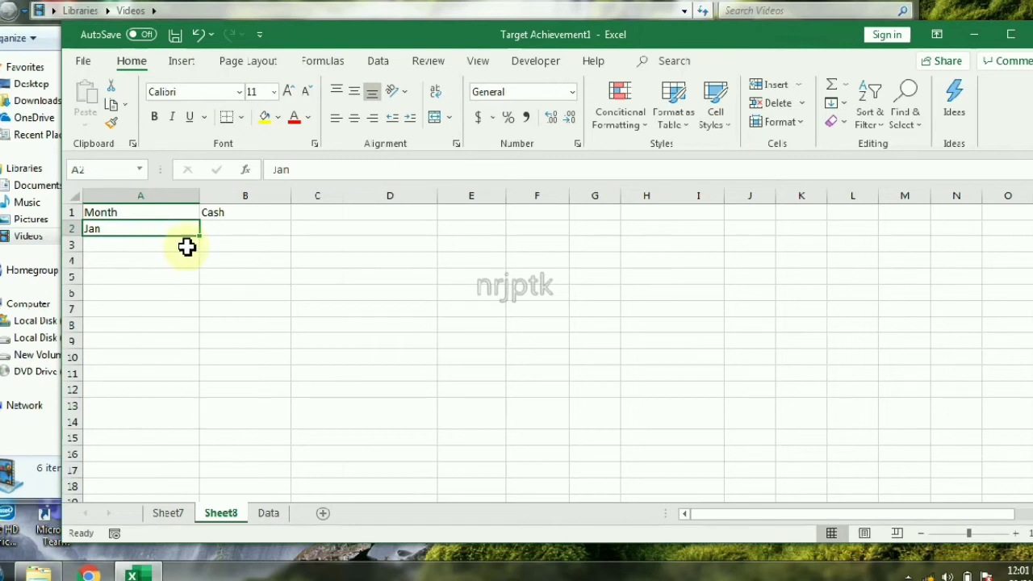
drag(199, 238, 205, 421)
Step: Enter the Cash values 5000 for Jan and -500 for Feb
click(233, 228)
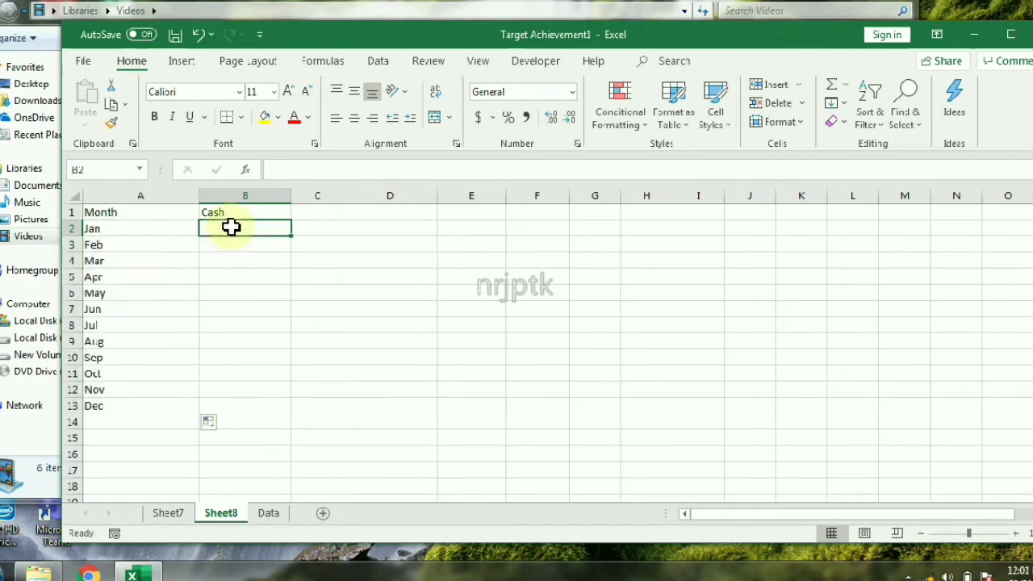
text(5000)
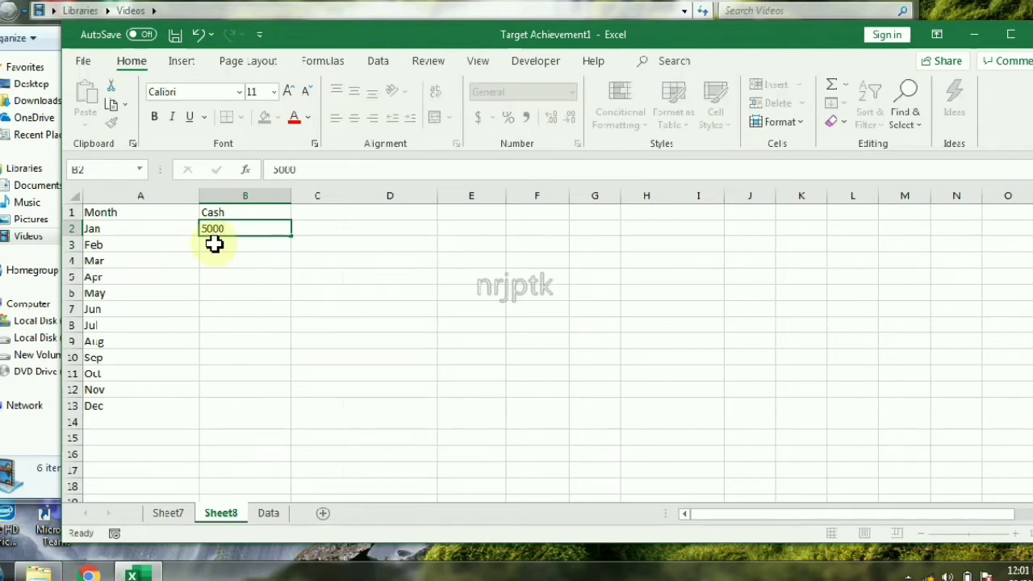
click(213, 243)
text(-500)
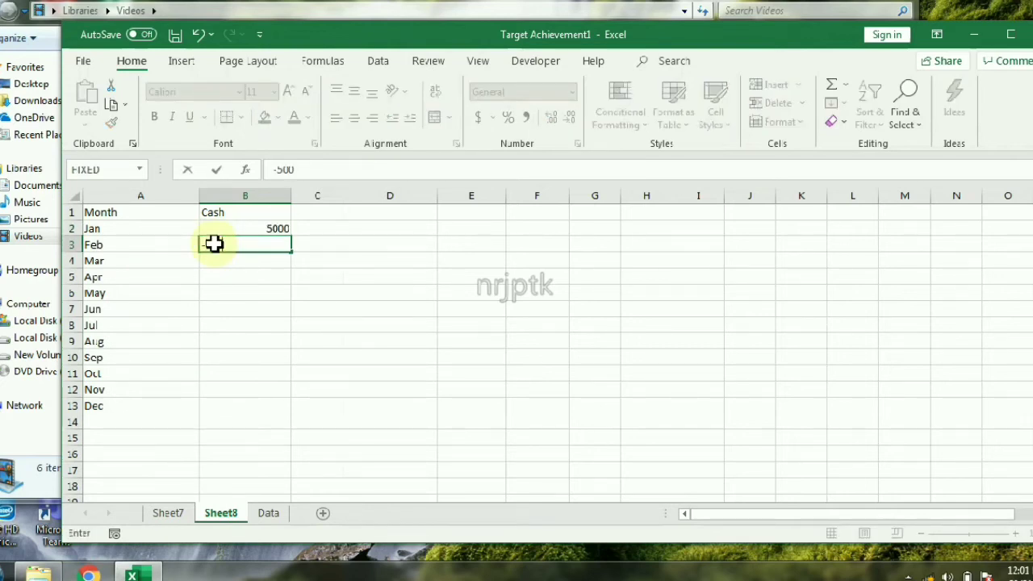
key(Return)
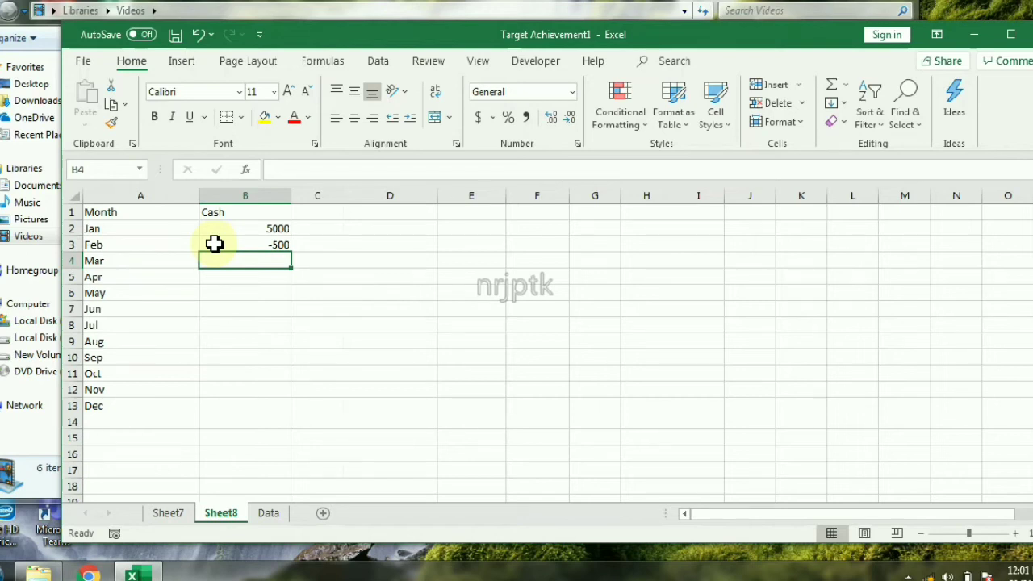
Step: Enter the Cash values 200 for Mar and -300 for Apr, and the calculation +500-200 for May
text(2)
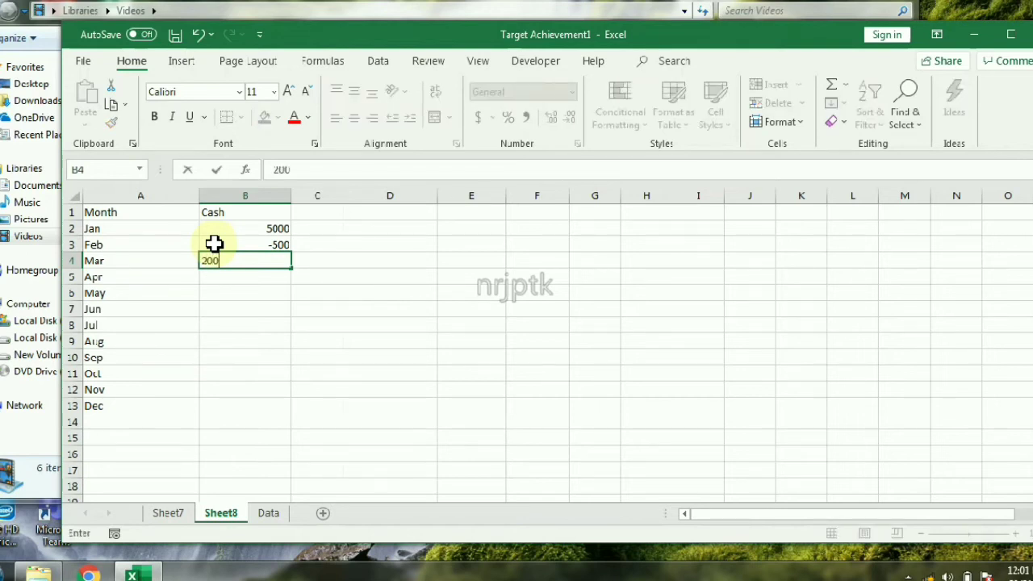
text(00)
key(Return)
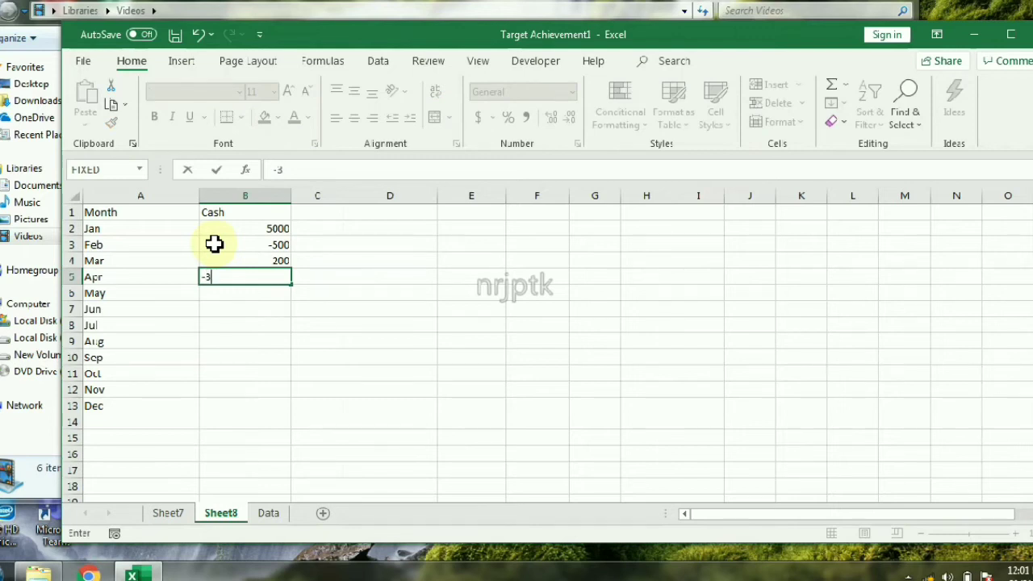
text(-300)
key(Return)
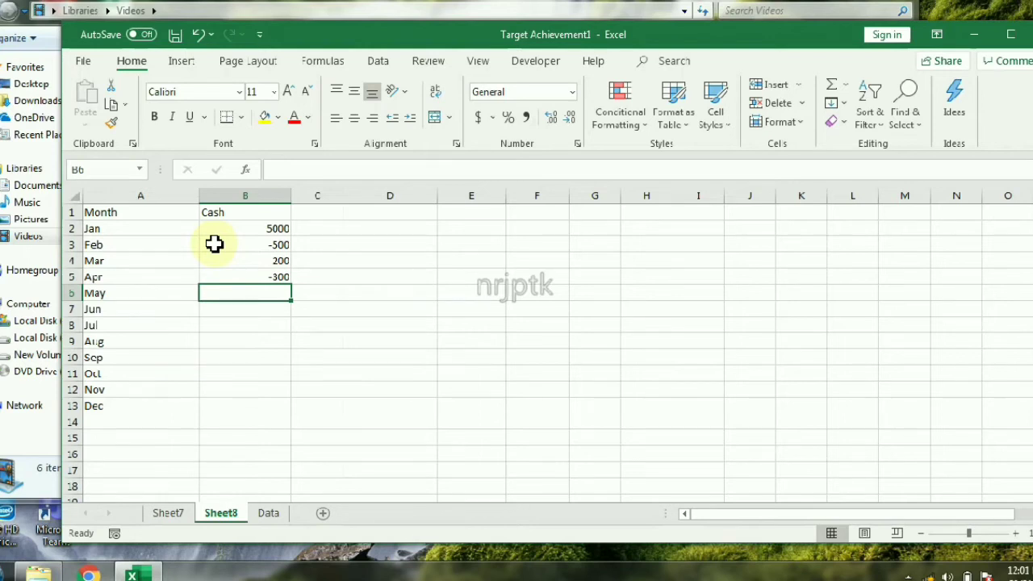
text(+500-200)
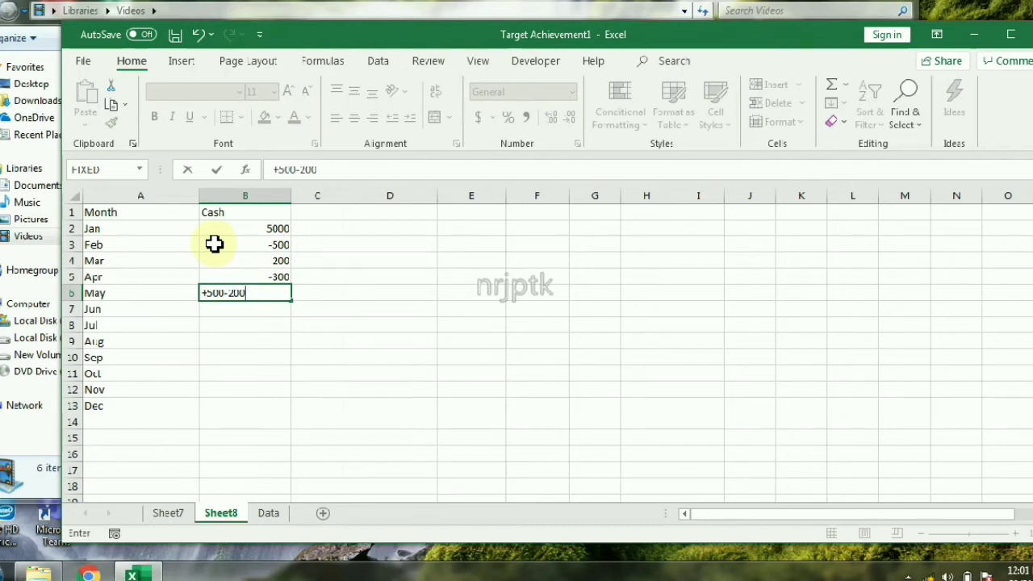
key(Return)
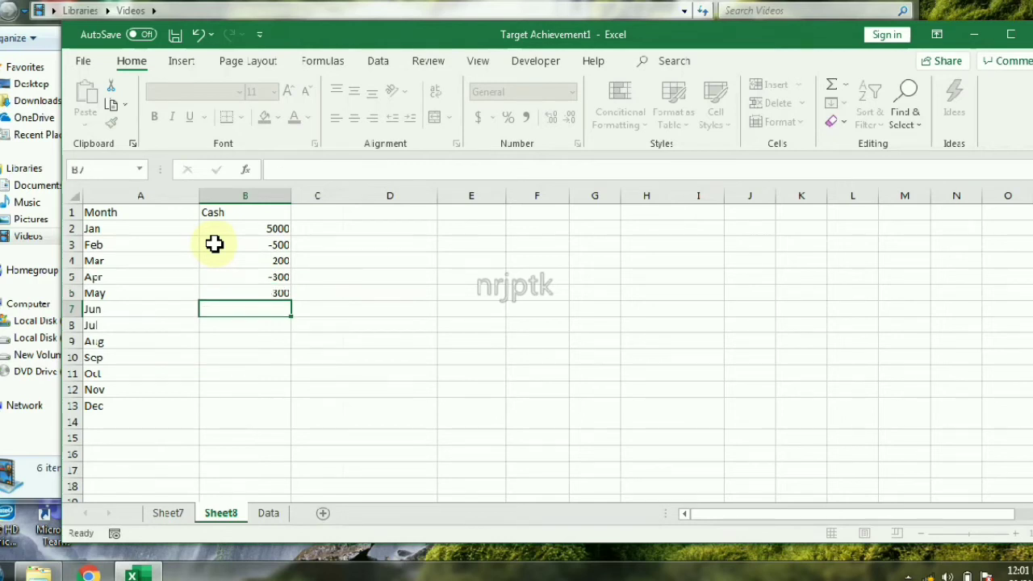
Step: Enter the Cash values 500, 600, 700 and 800 for Jun to Sep
text(500)
key(Return)
text(600)
key(Return)
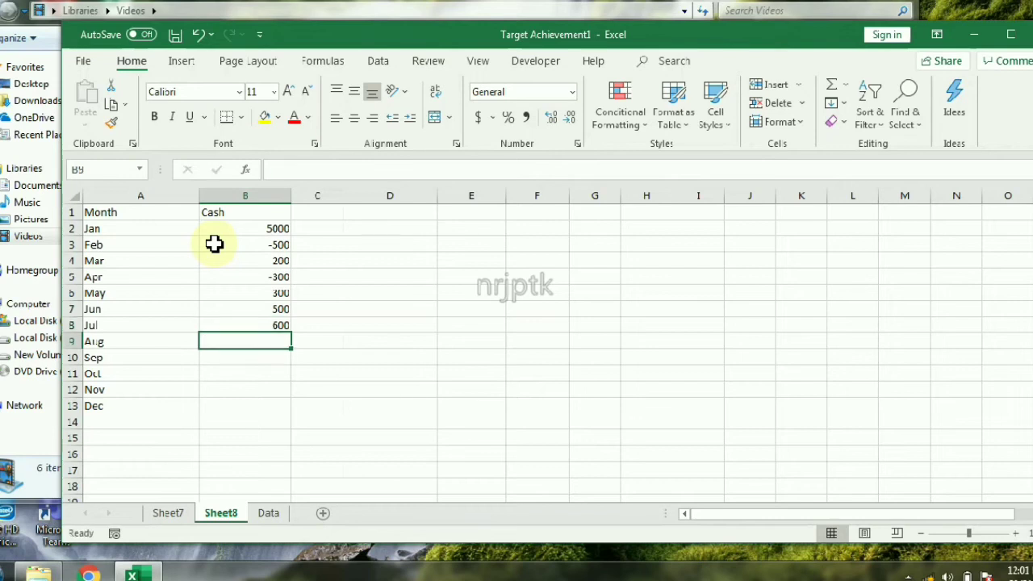
key(Return)
text(800)
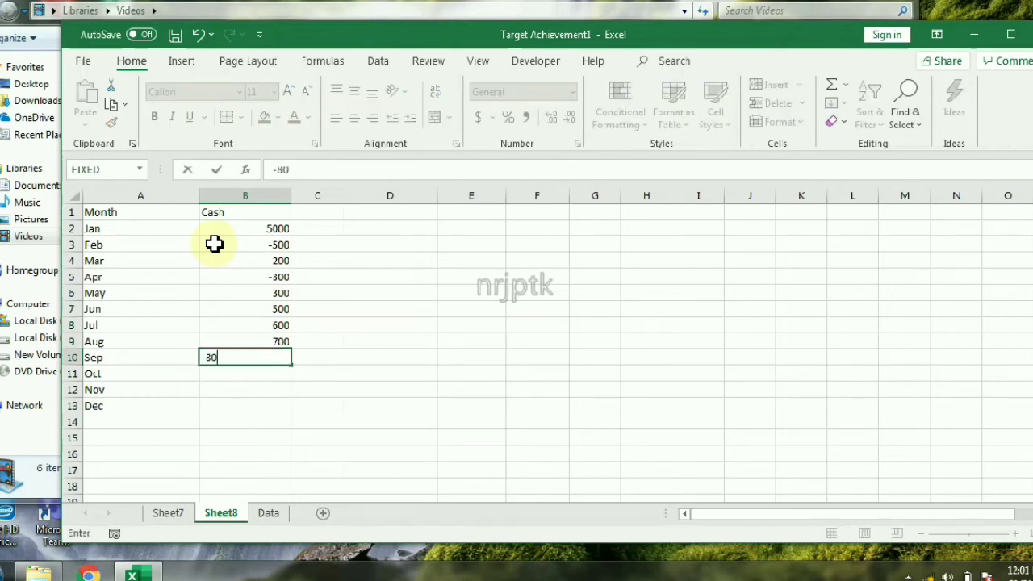
key(Return)
Step: Enter the Cash values -100 for Oct, 100 for Nov and 200 for Dec
text(1-)
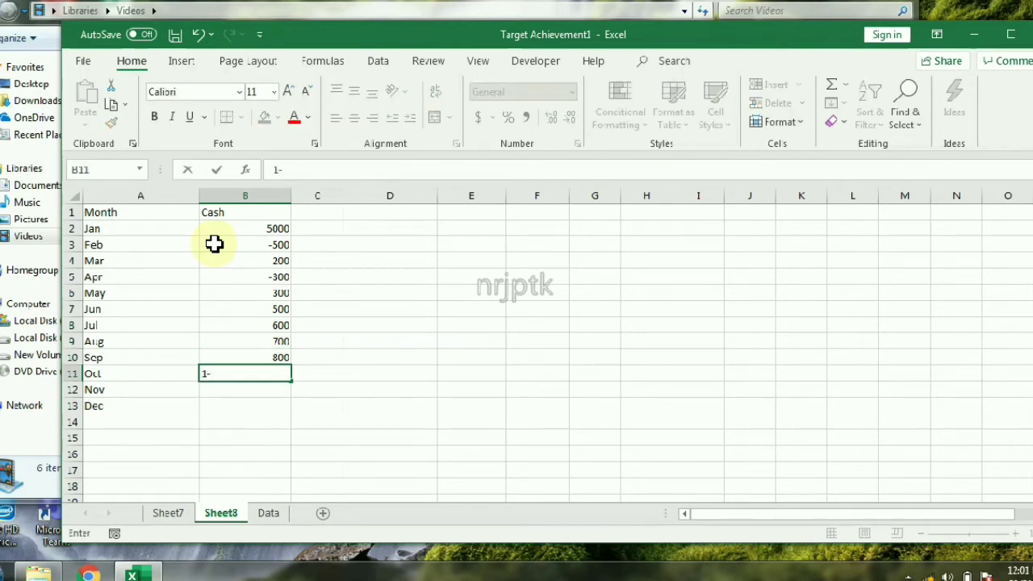
text(00)
key(Return)
text(1)
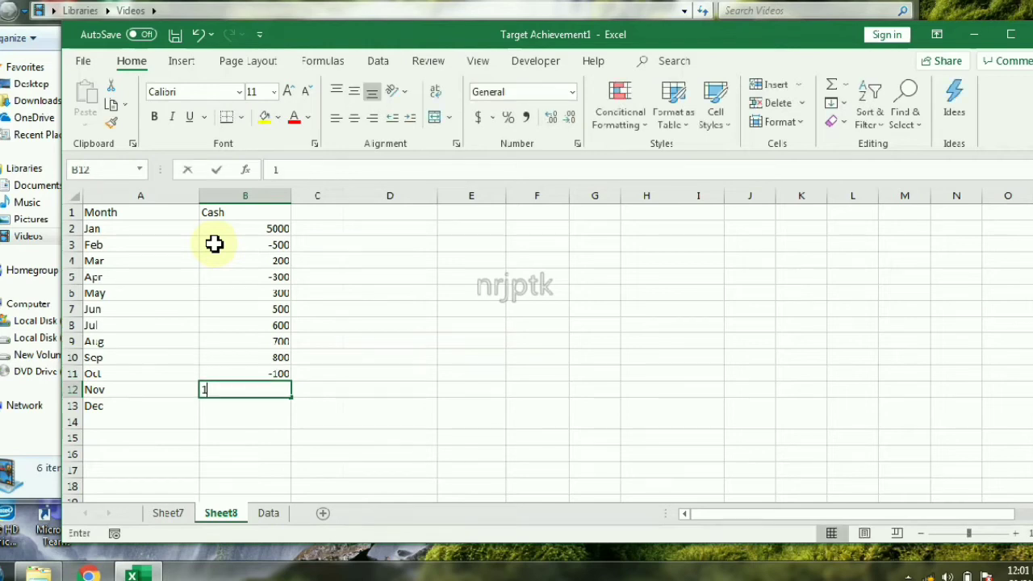
text(00)
key(Return)
text(200)
key(Return)
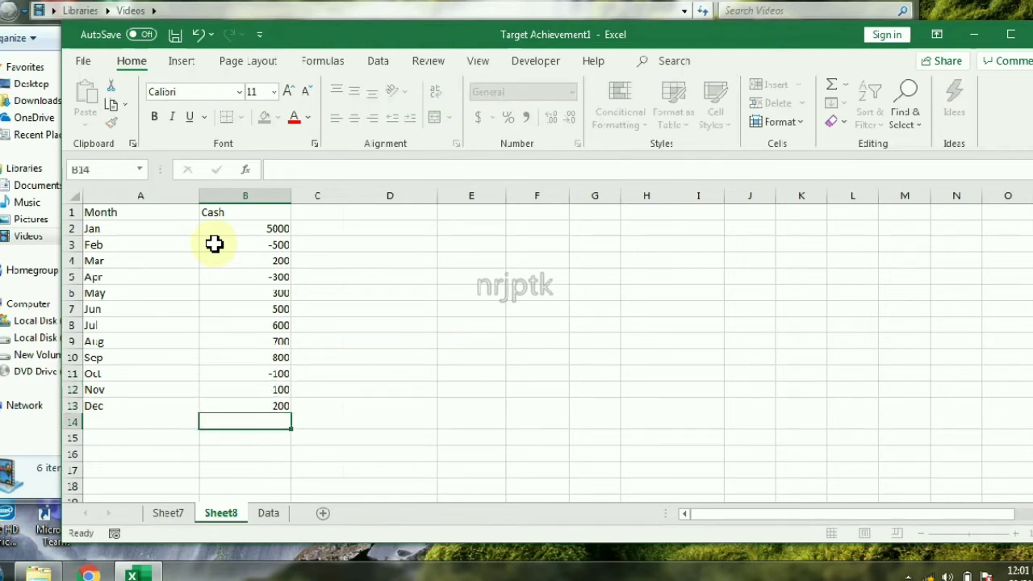
Step: Insert a Waterfall chart from the whole Month and Cash table
key(ctrl+Home)
key(ctrl+a)
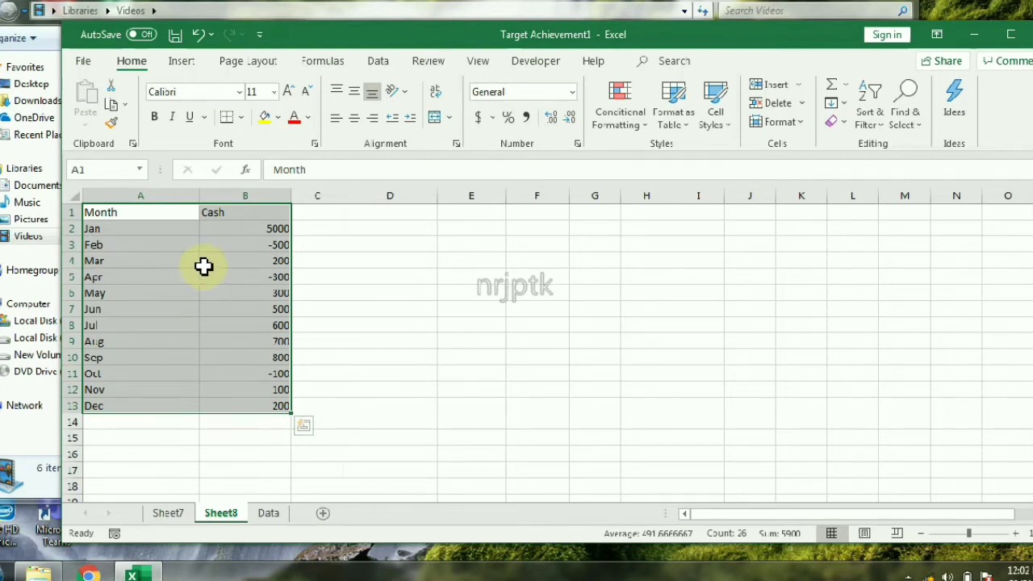
click(181, 61)
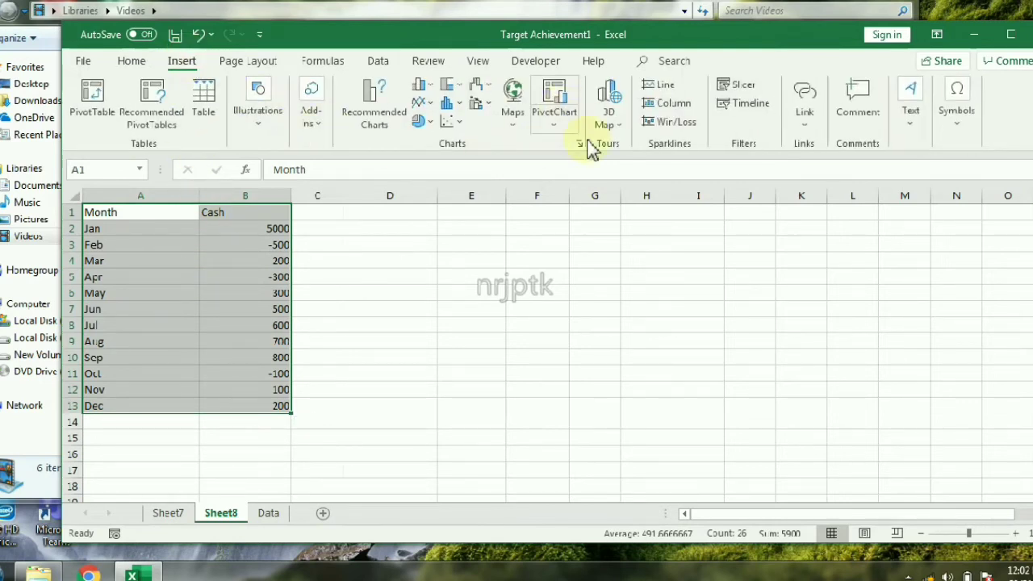
click(478, 87)
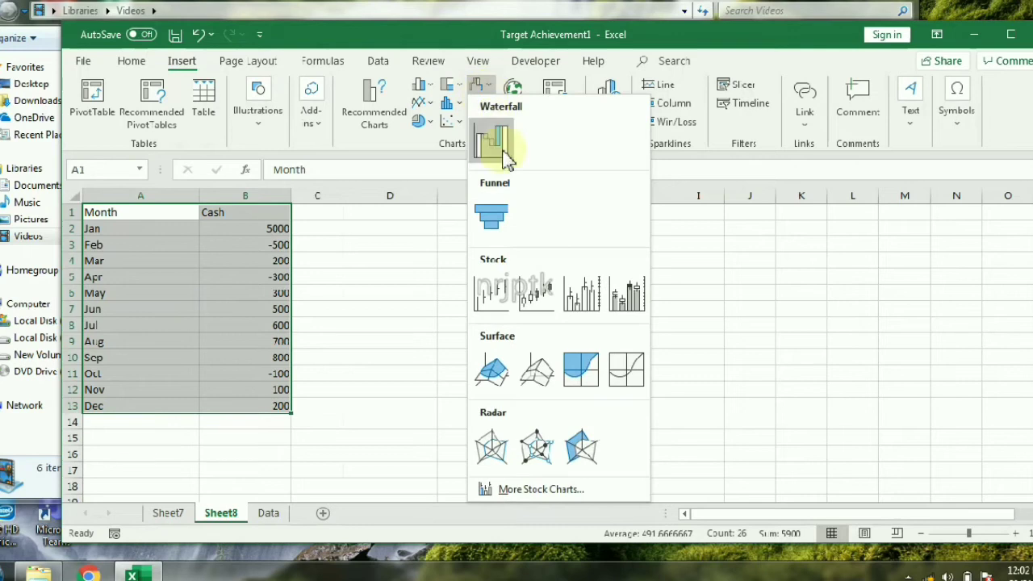
click(492, 132)
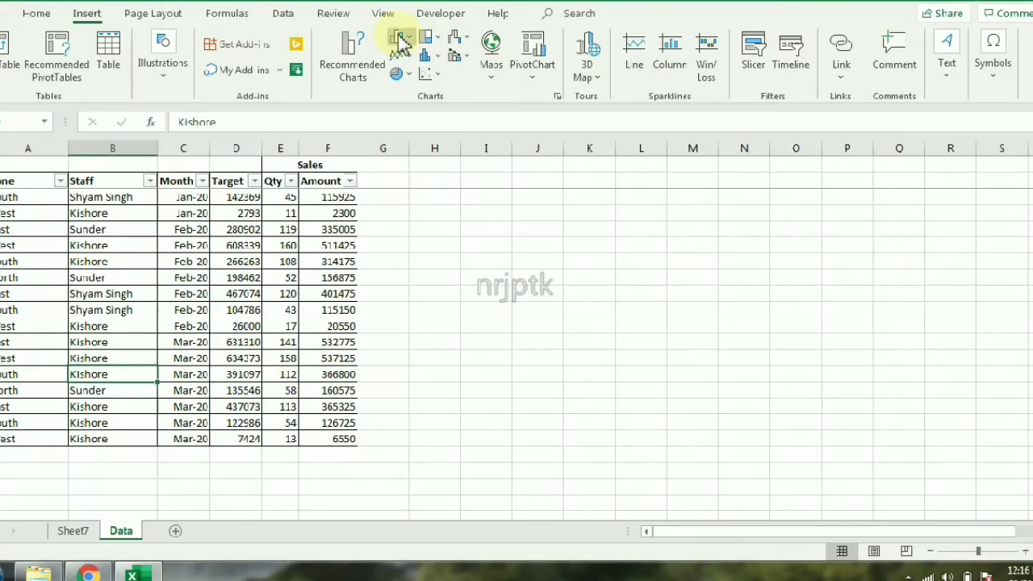
Step: Create a PivotTable on a new worksheet from the full sales table on the Data sheet
click(399, 39)
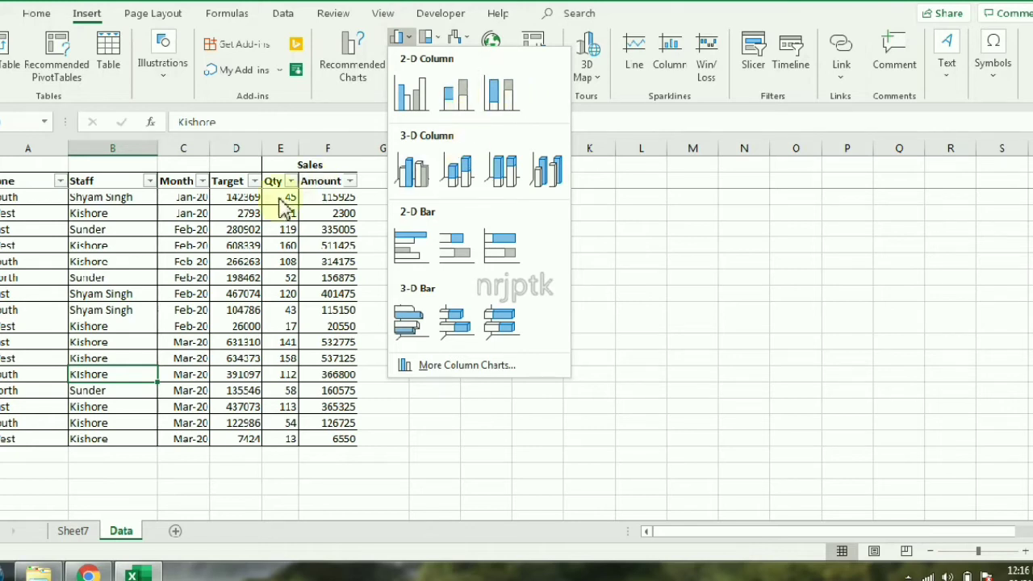
click(14, 180)
click(14, 180)
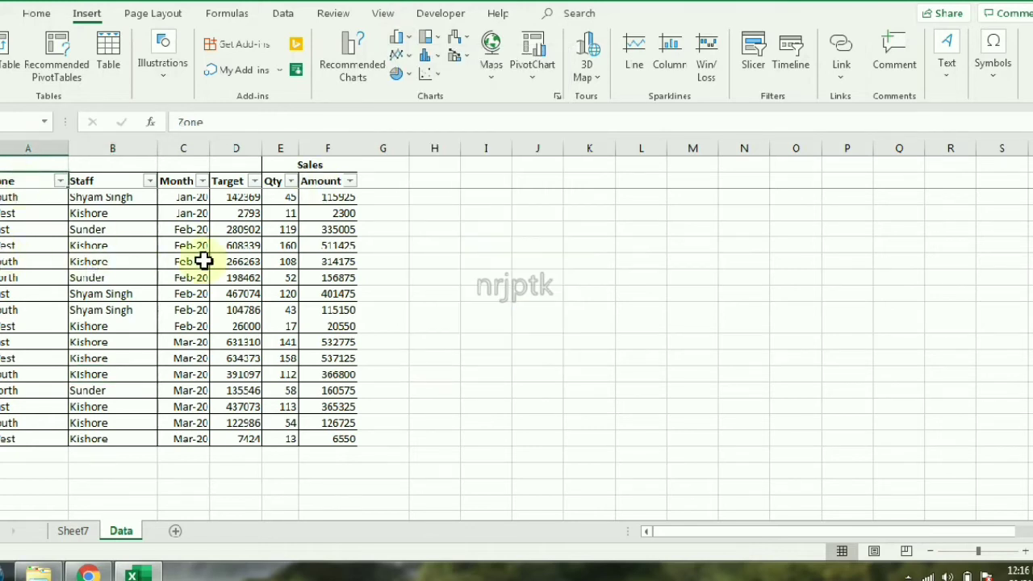
key(ctrl+a)
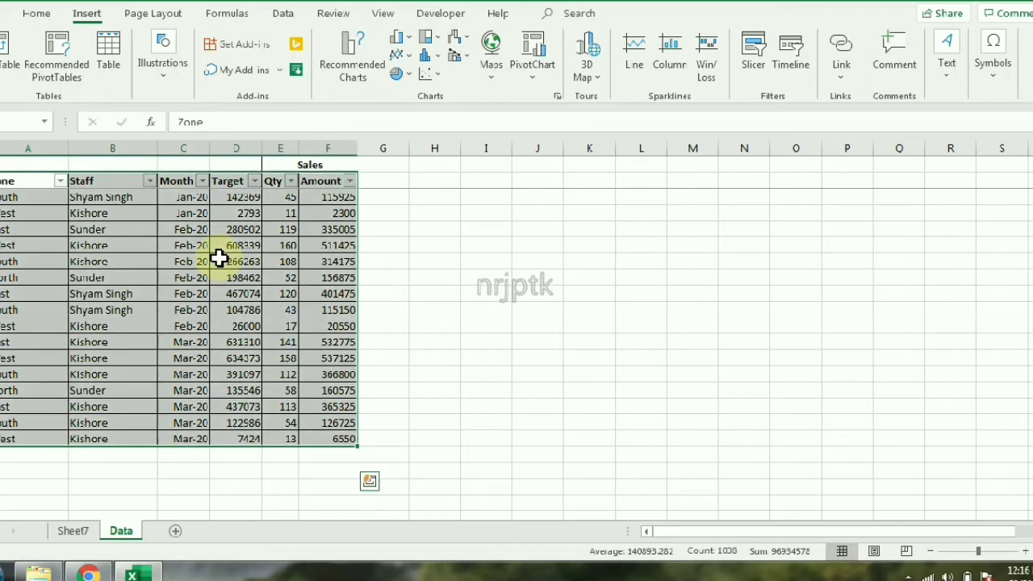
key(alt+n)
key(v)
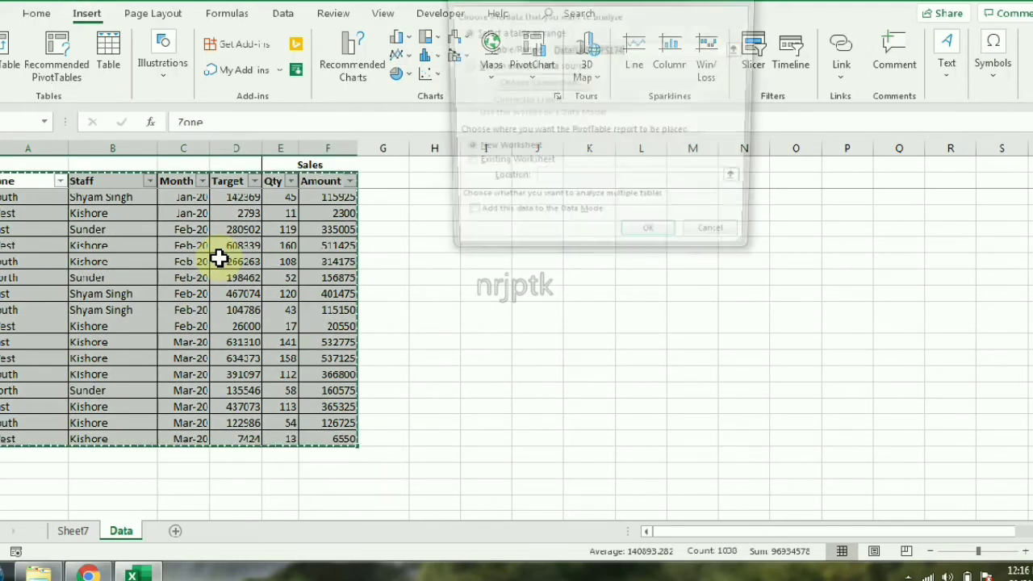
key(Return)
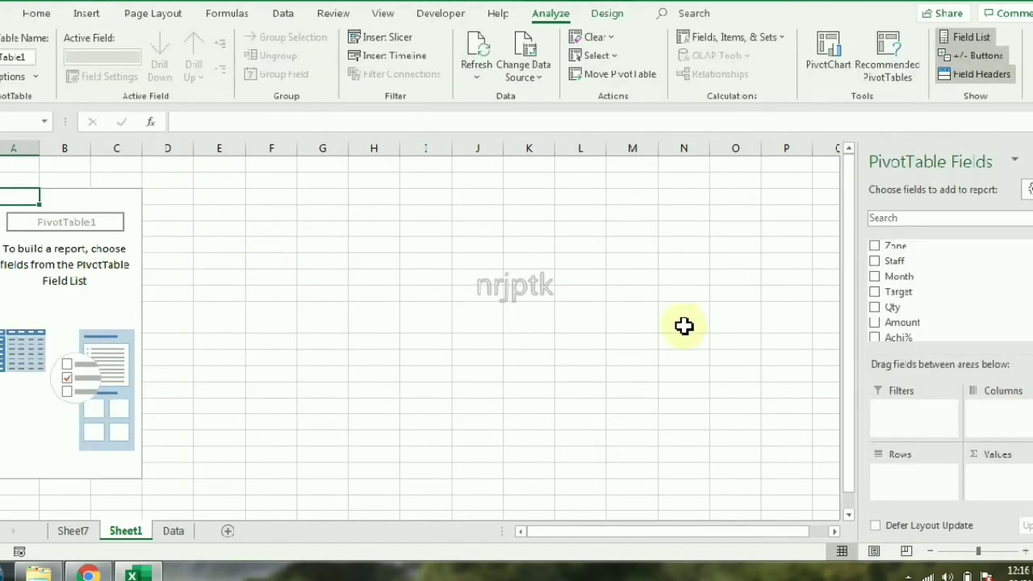
Step: Lay out the PivotTable with Zone as rows, only Quarters as columns and the sum of Amount as values
drag(898, 250, 904, 483)
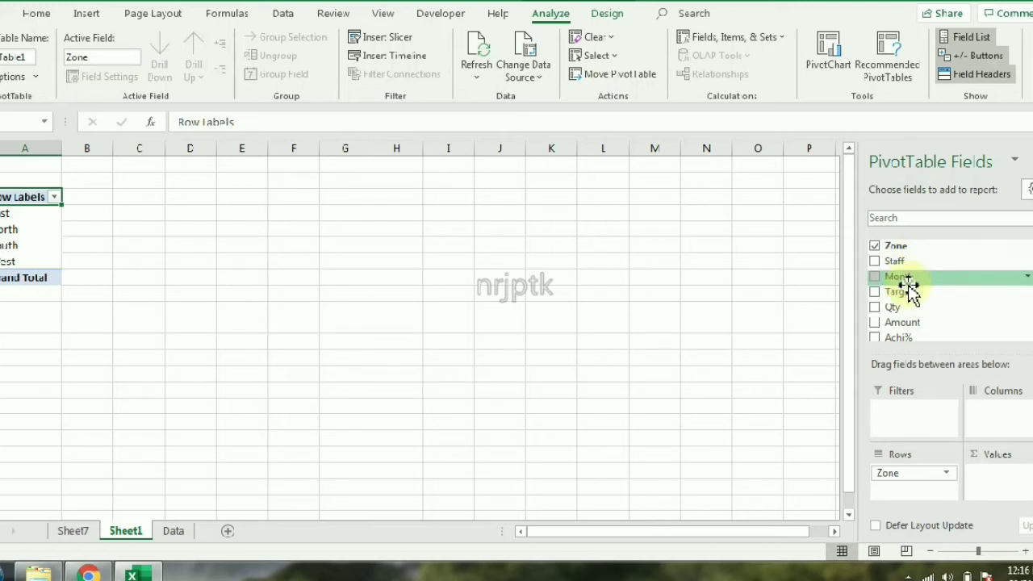
drag(907, 282, 856, 407)
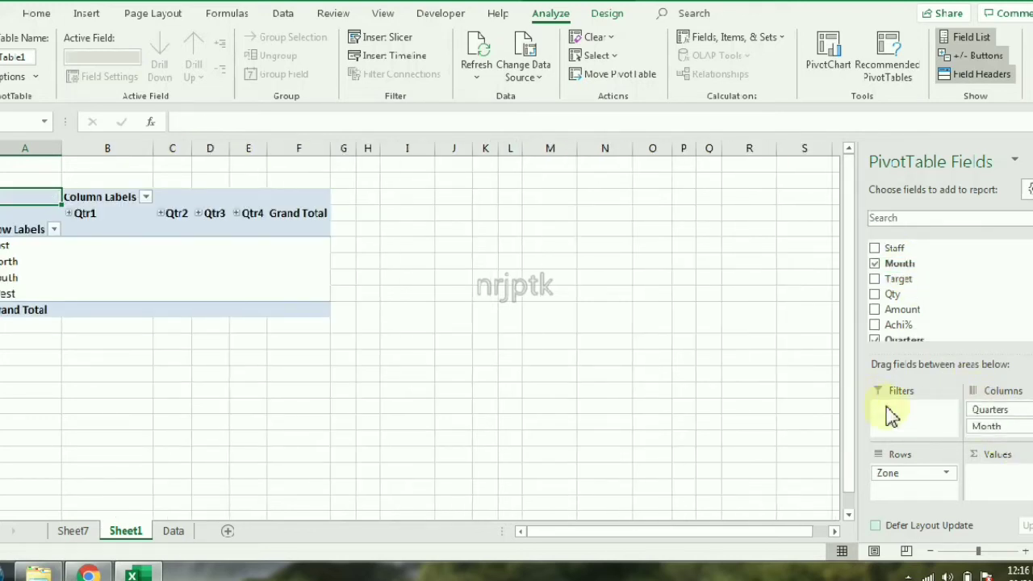
drag(993, 434, 732, 370)
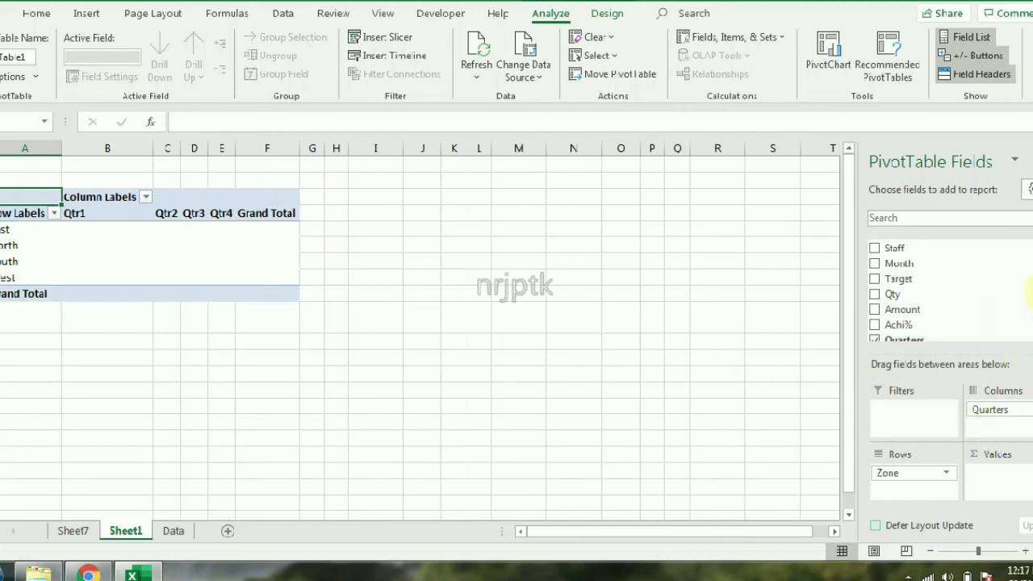
scroll(913, 307, down, 1)
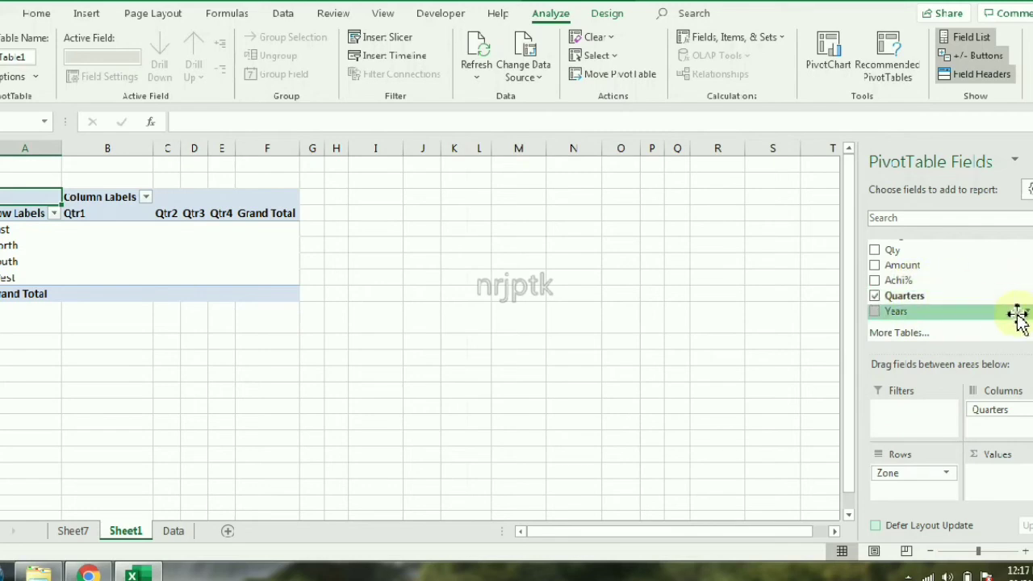
drag(912, 275, 1007, 505)
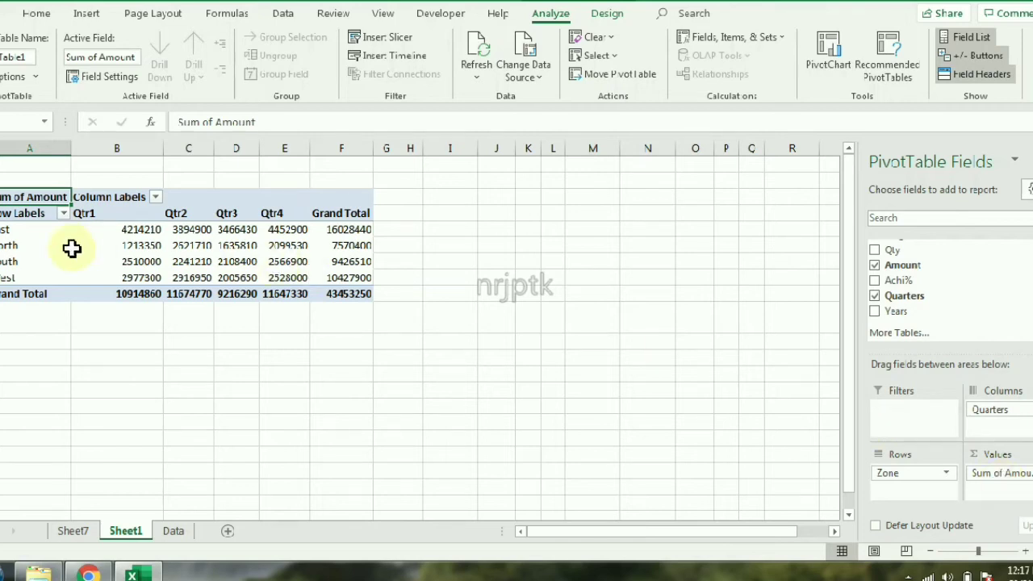
Step: Insert a 2-D stacked column PivotChart from the zone rows and the Qtr1 to Qtr4 columns
drag(29, 218, 292, 273)
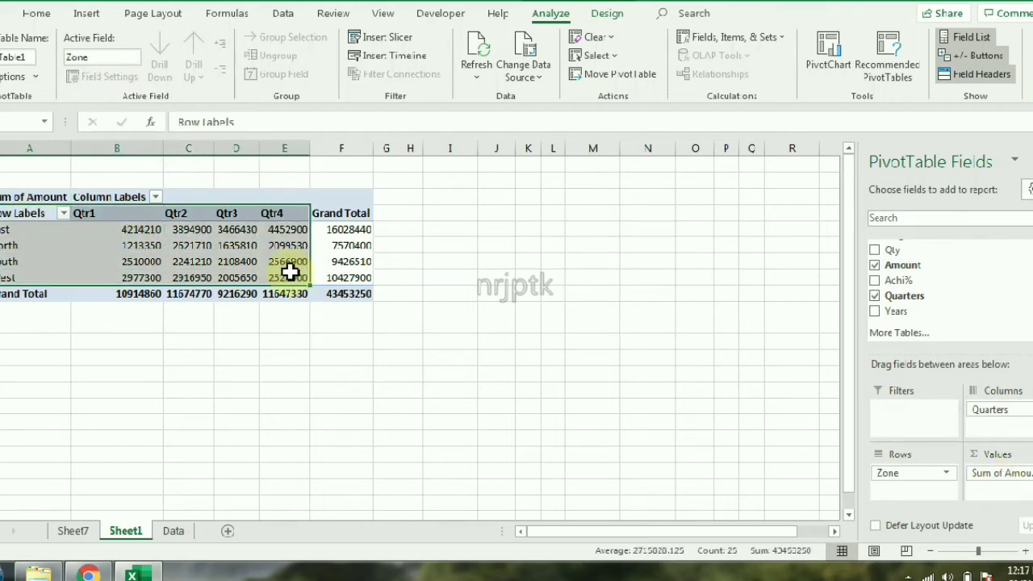
click(87, 14)
click(399, 37)
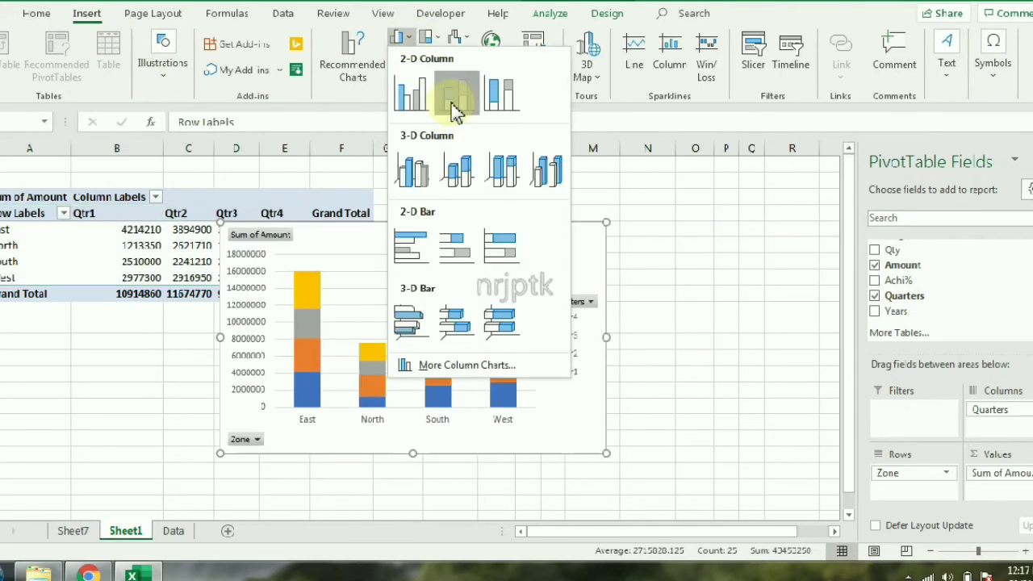
click(456, 101)
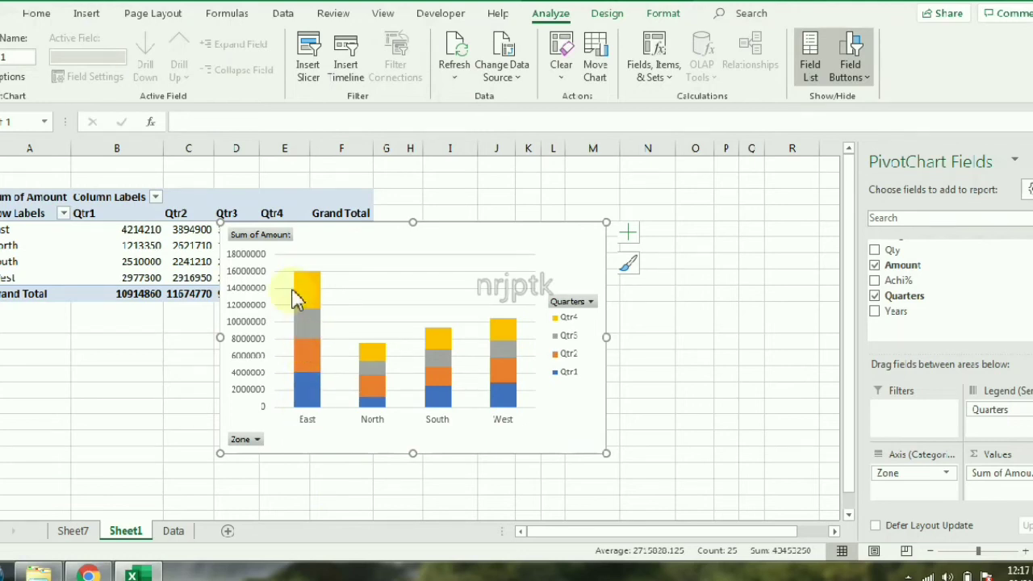
Step: Examine how each quarter's segment stacks up within the East zone's column
click(308, 396)
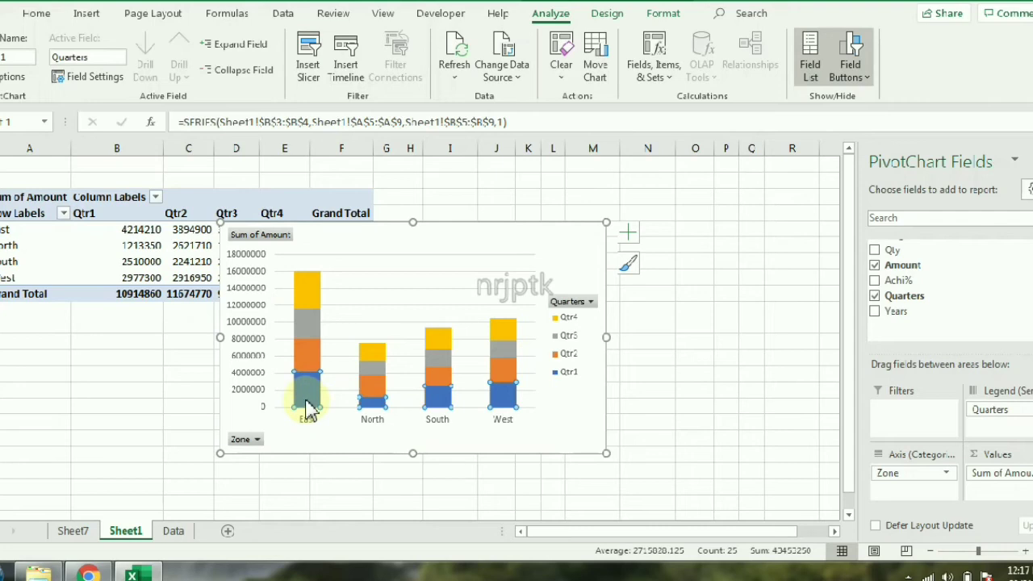
click(307, 345)
click(311, 327)
click(315, 295)
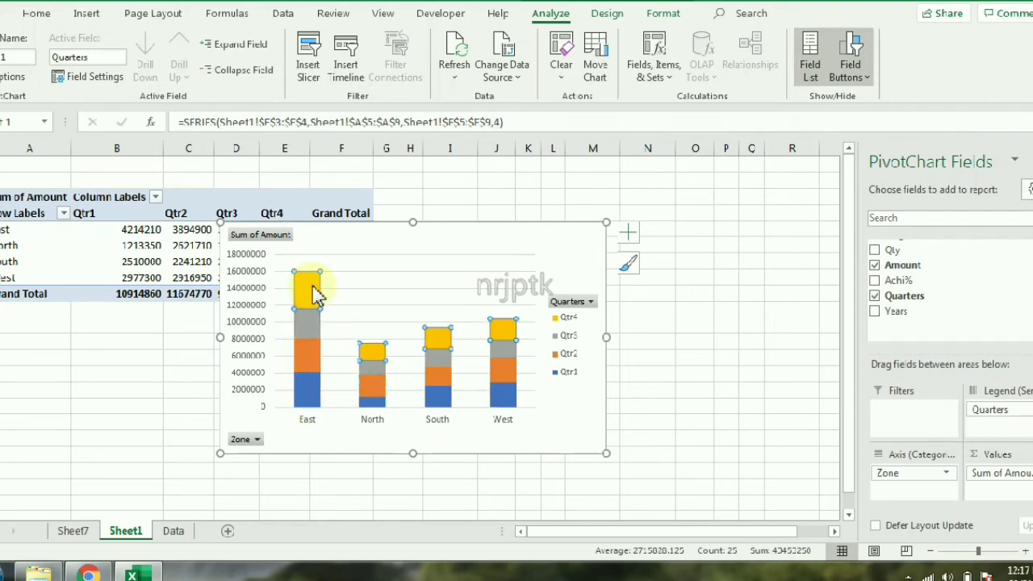
click(310, 394)
click(301, 363)
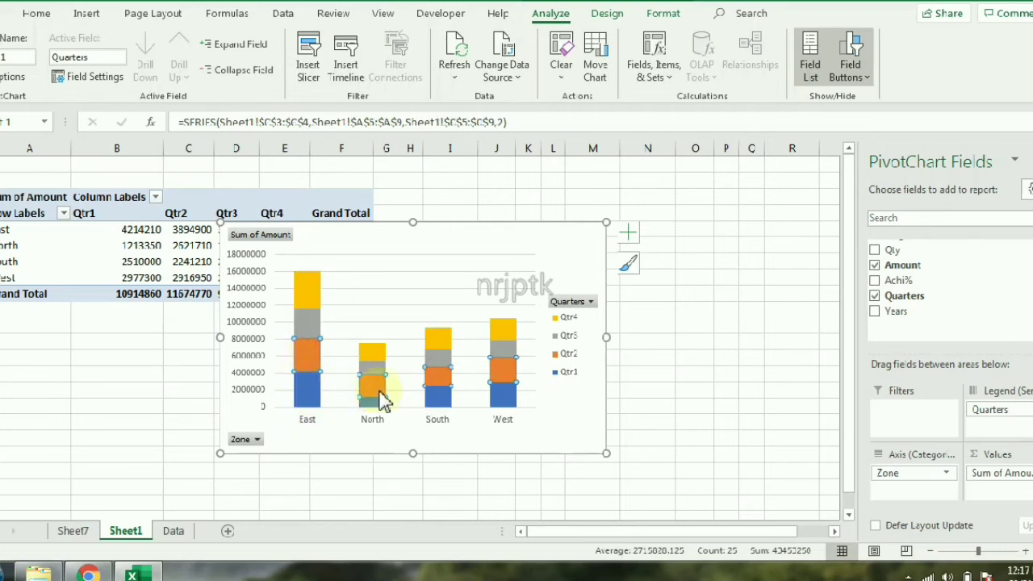
mouse_move(301, 360)
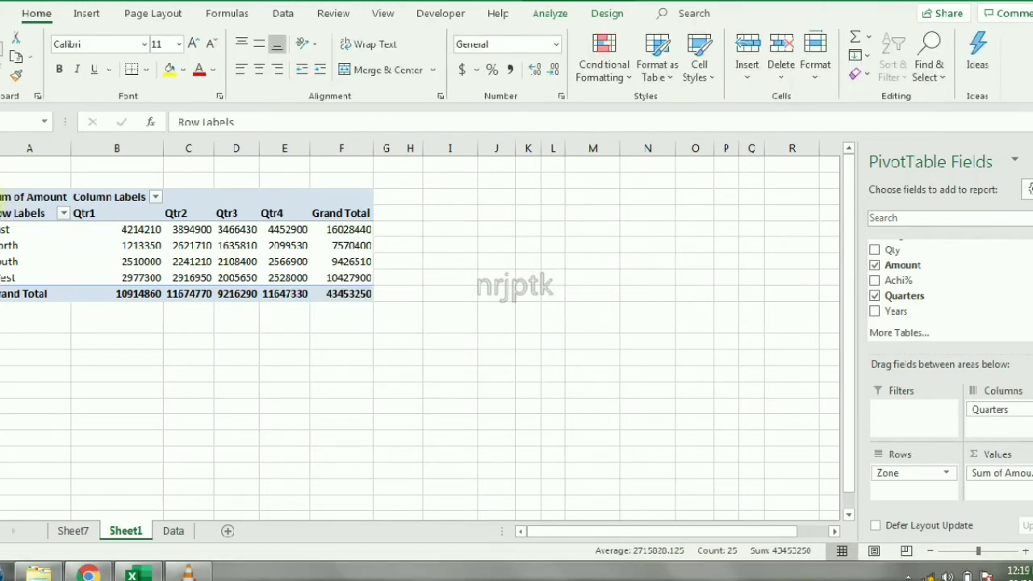
Step: Insert a 2-D 100% stacked column PivotChart of the quarterly amounts by zone
click(5, 227)
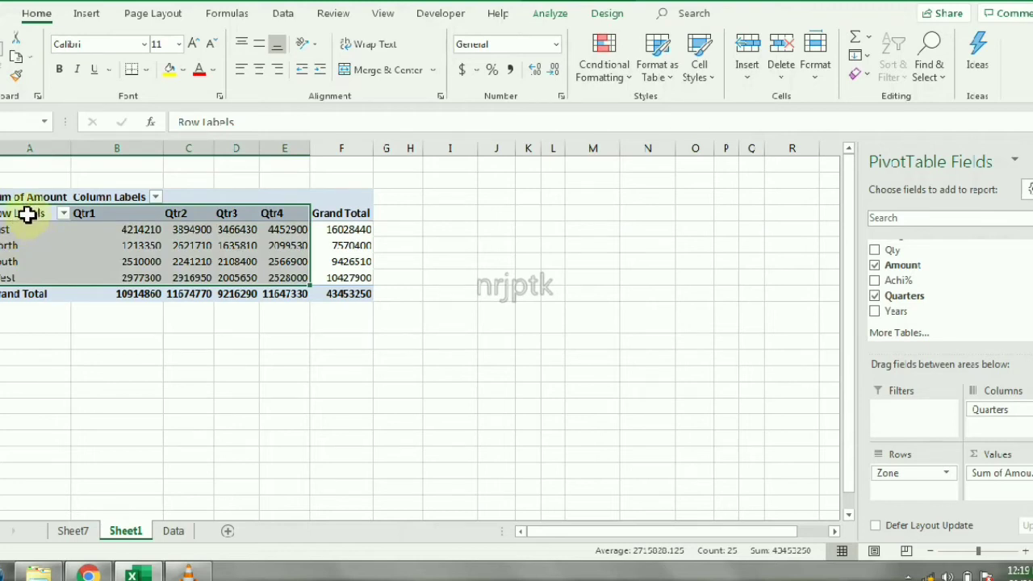
click(86, 13)
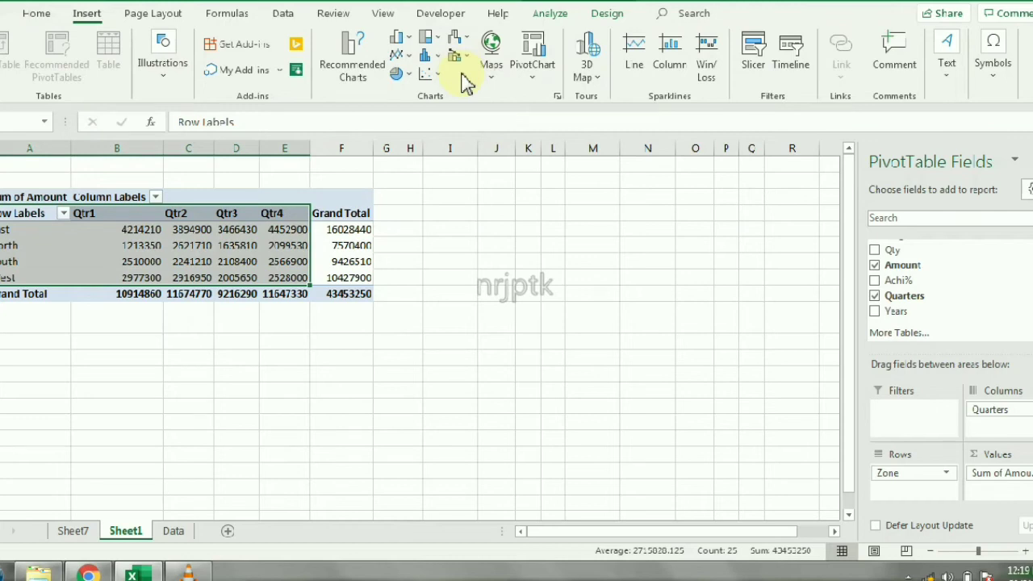
click(427, 38)
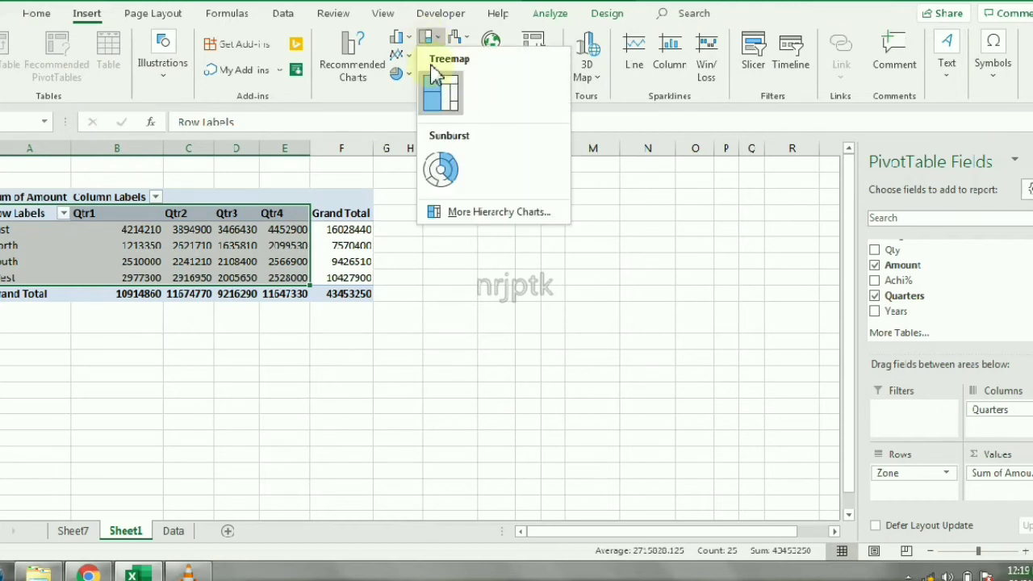
click(403, 52)
click(404, 52)
click(496, 92)
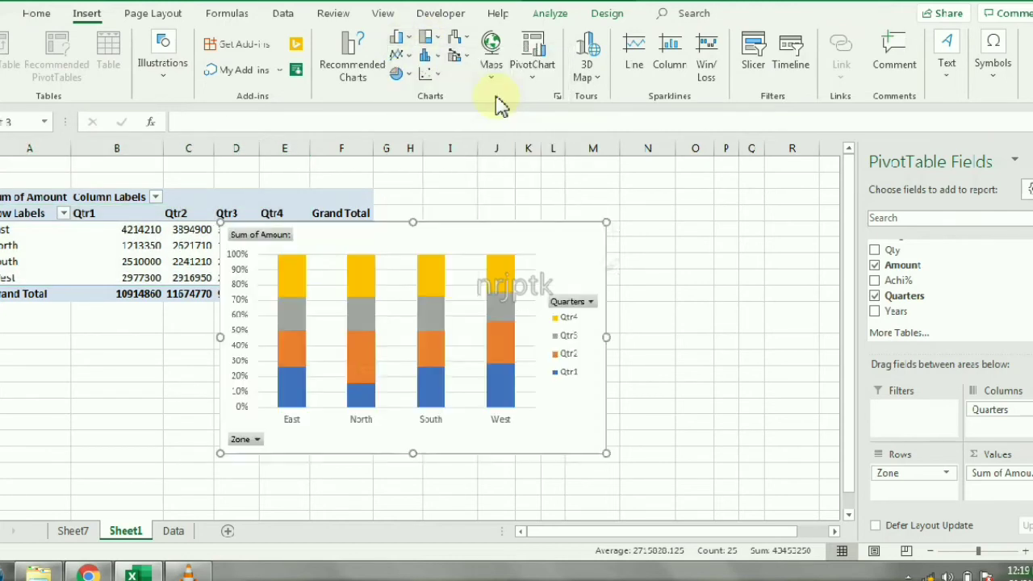
Step: Add data labels to the Qtr4 and Qtr3 series of the 100% stacked column chart
click(292, 404)
click(300, 275)
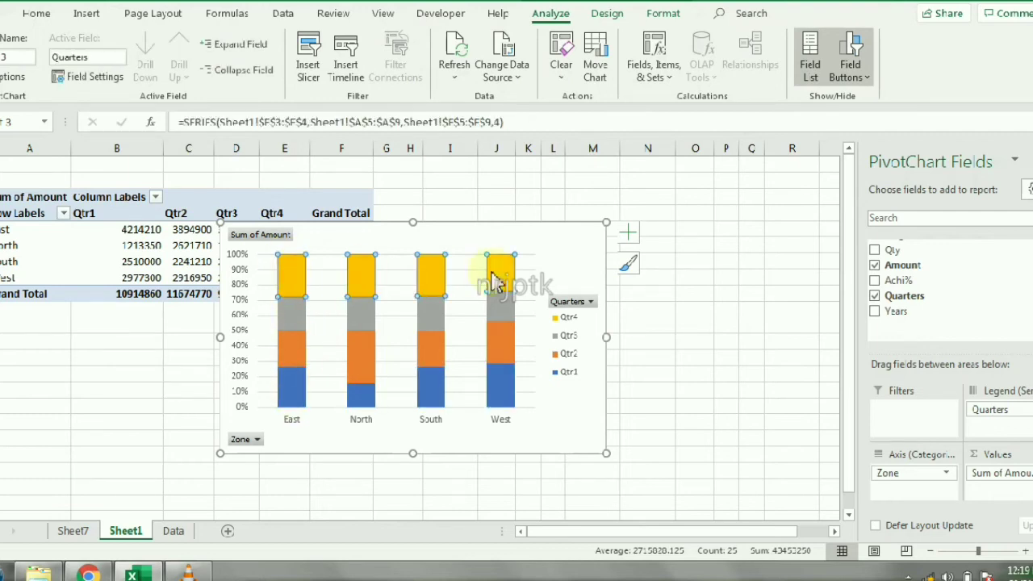
right_click(293, 282)
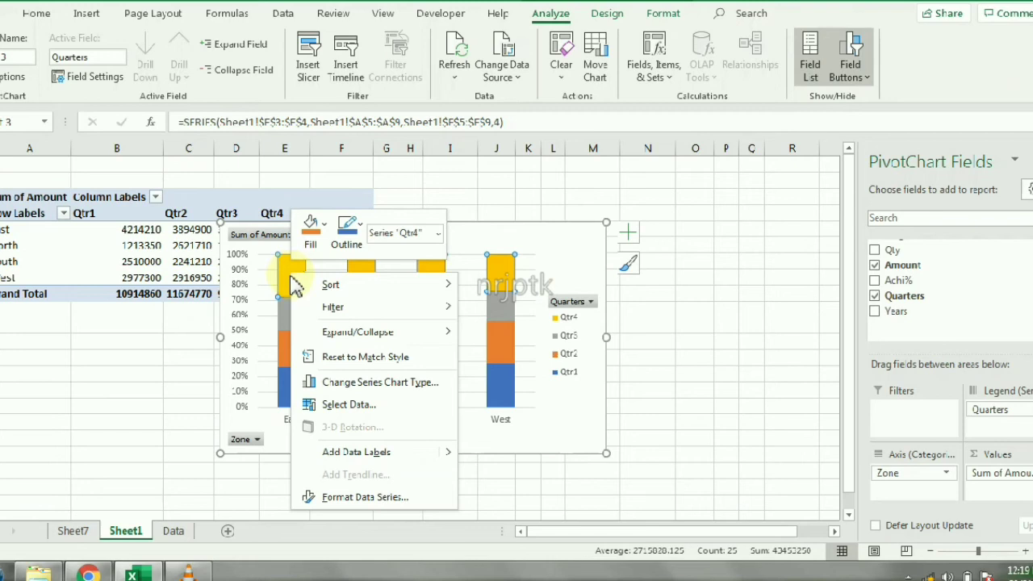
click(346, 454)
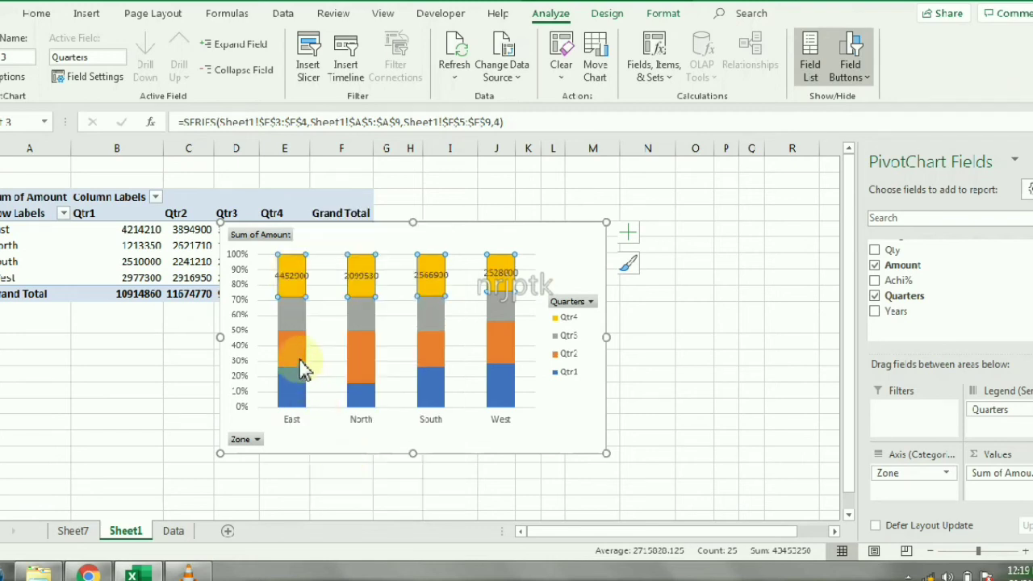
right_click(293, 319)
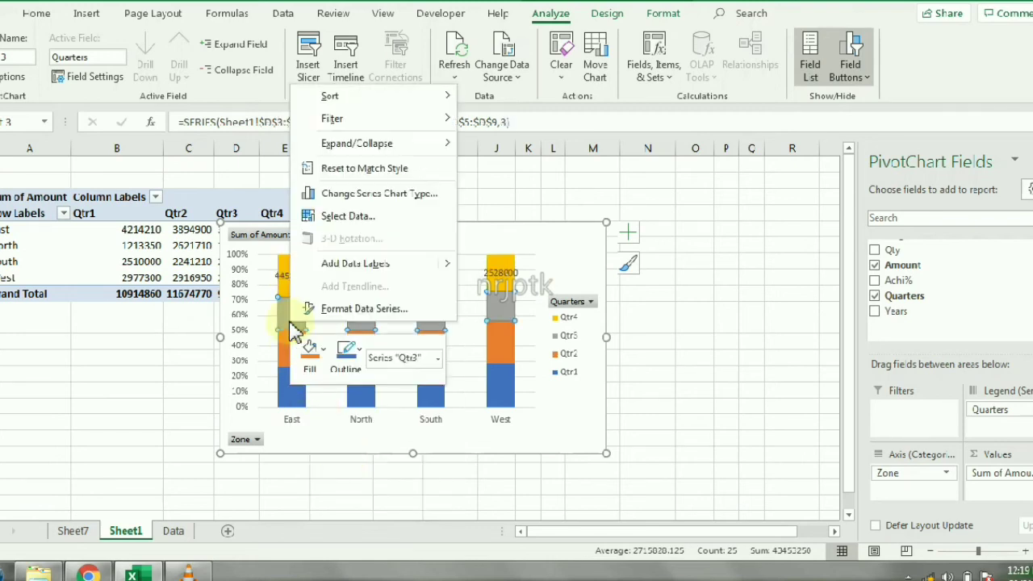
click(355, 274)
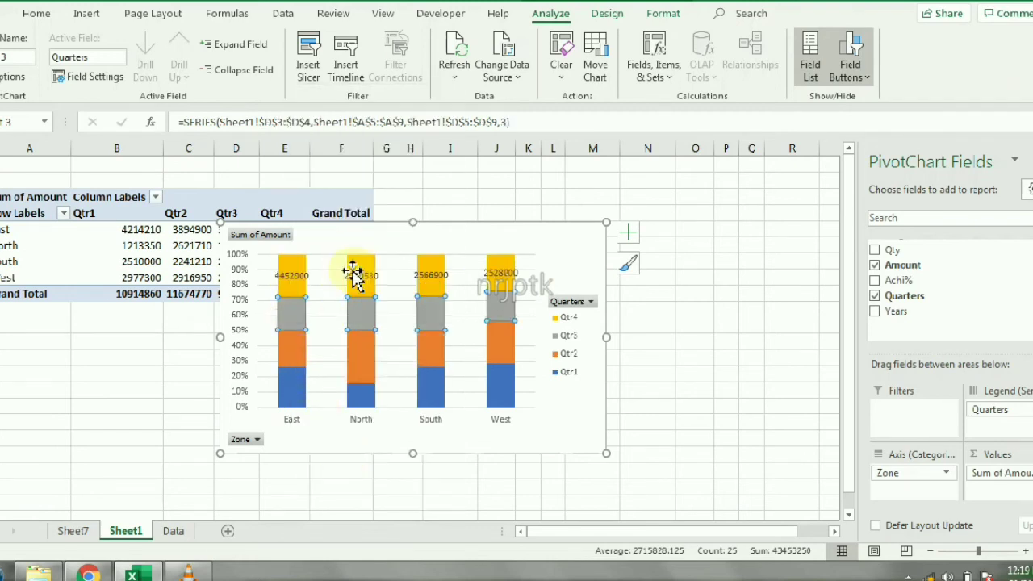
Step: Examine the chart element options for axis titles, data labels, data table, error bars and lines on the 100% stacked column chart
click(626, 16)
click(607, 18)
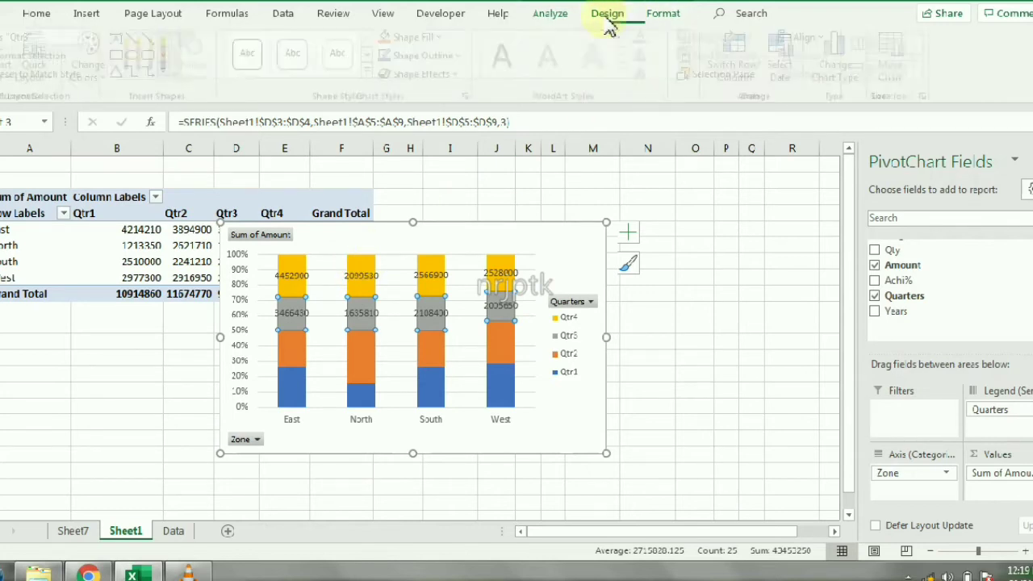
click(4, 71)
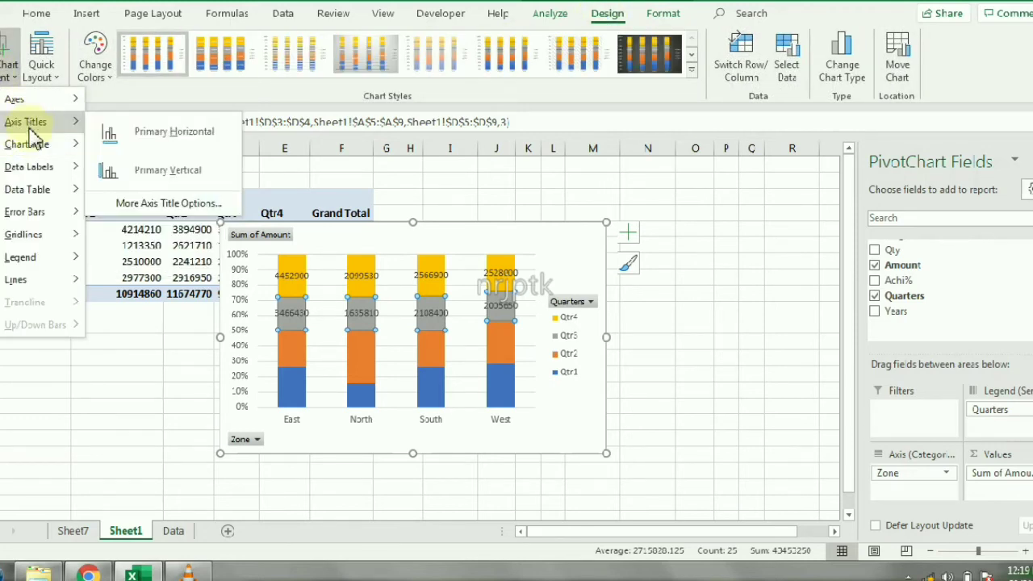
mouse_move(51, 167)
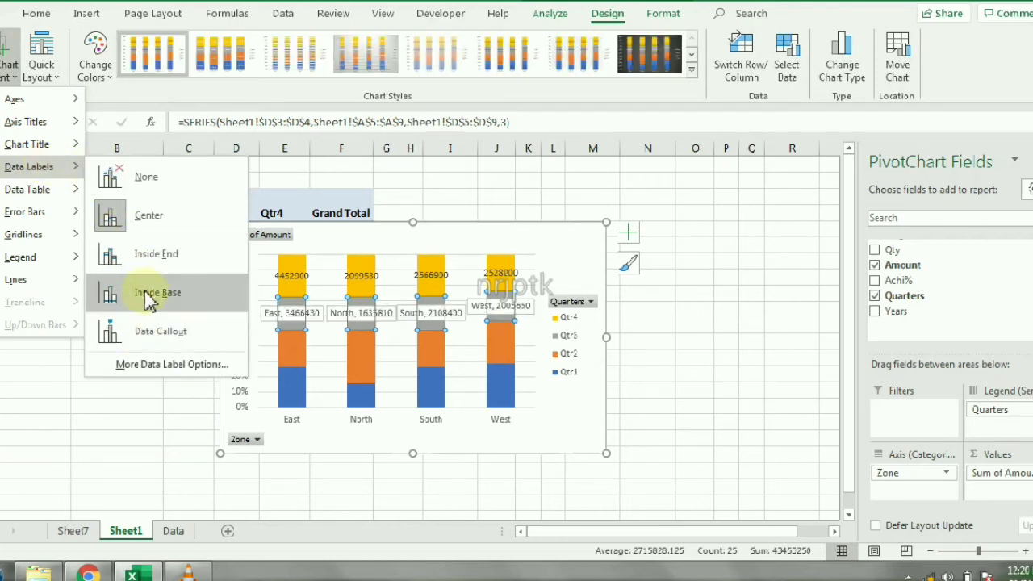
mouse_move(47, 194)
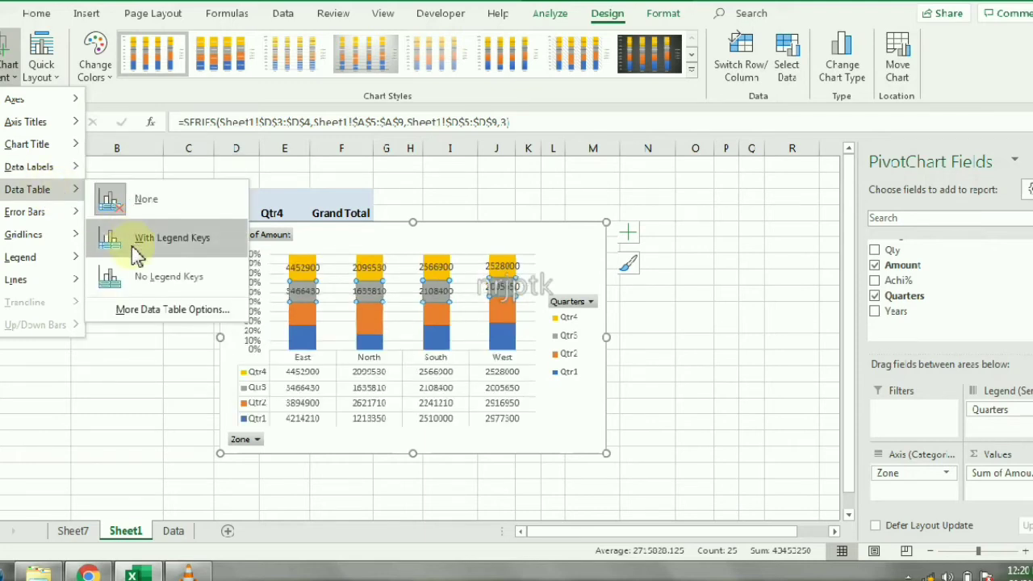
mouse_move(36, 214)
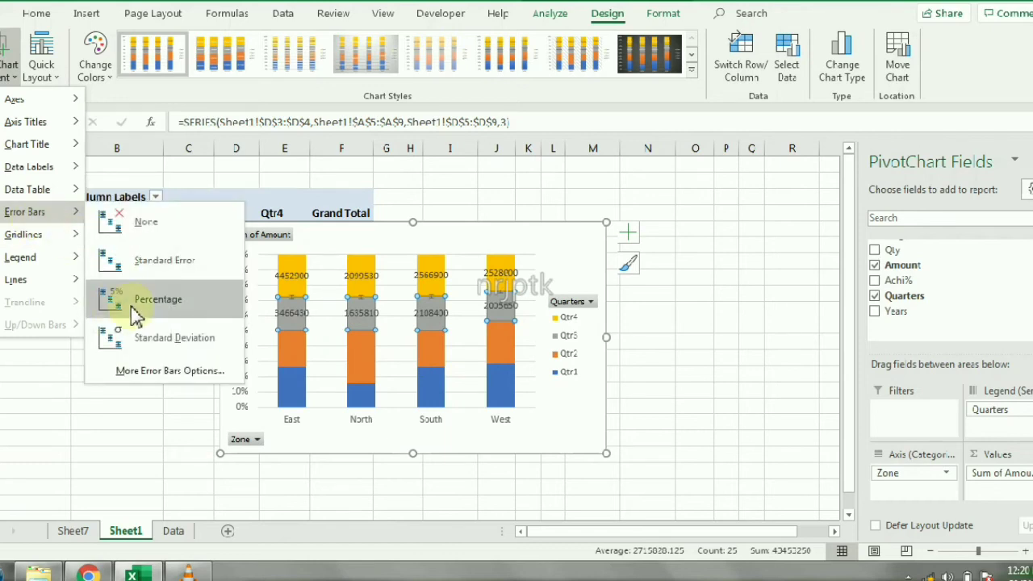
mouse_move(40, 150)
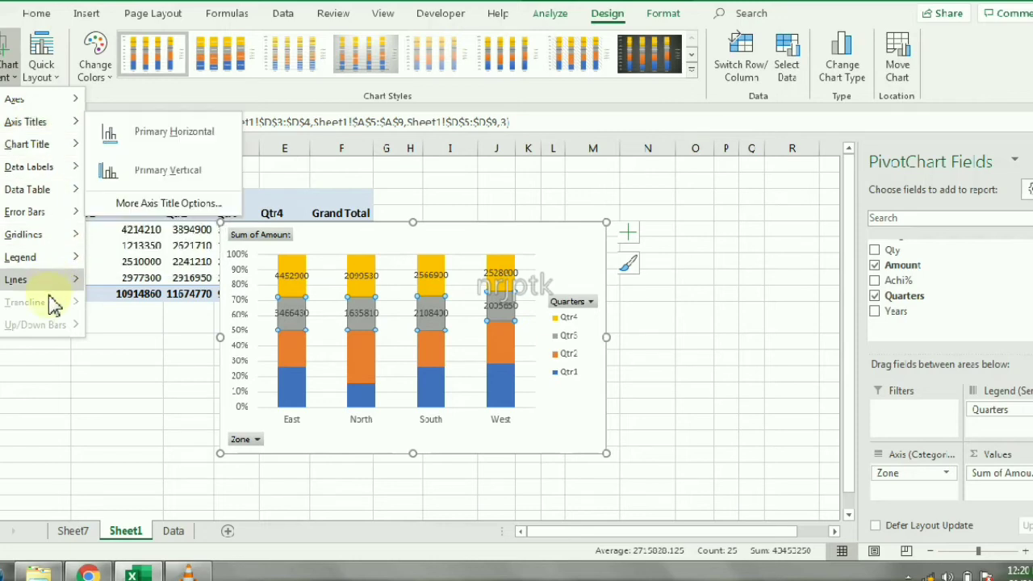
mouse_move(48, 282)
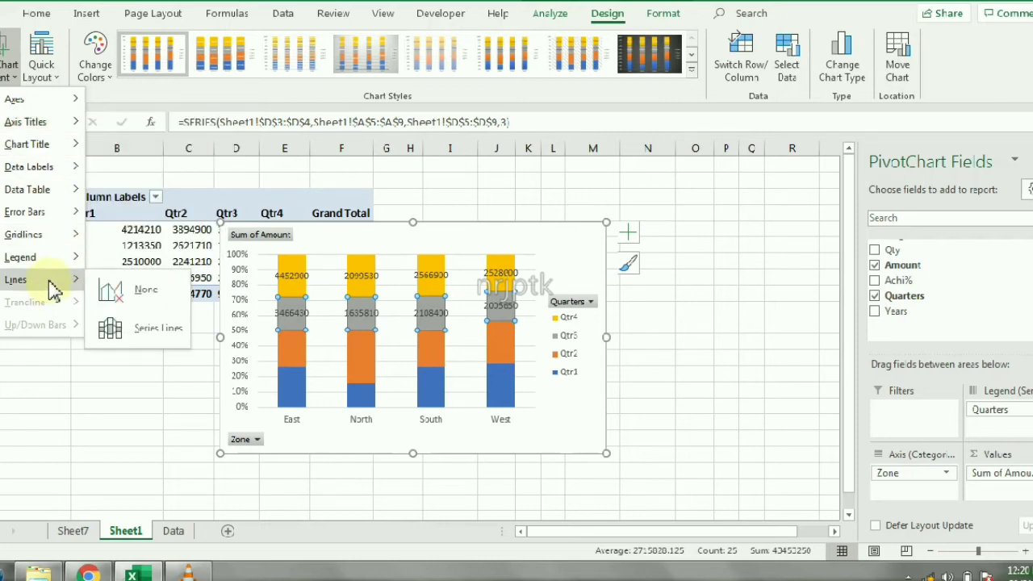
Step: Delete the 100% stacked column PivotChart from the sheet
click(564, 256)
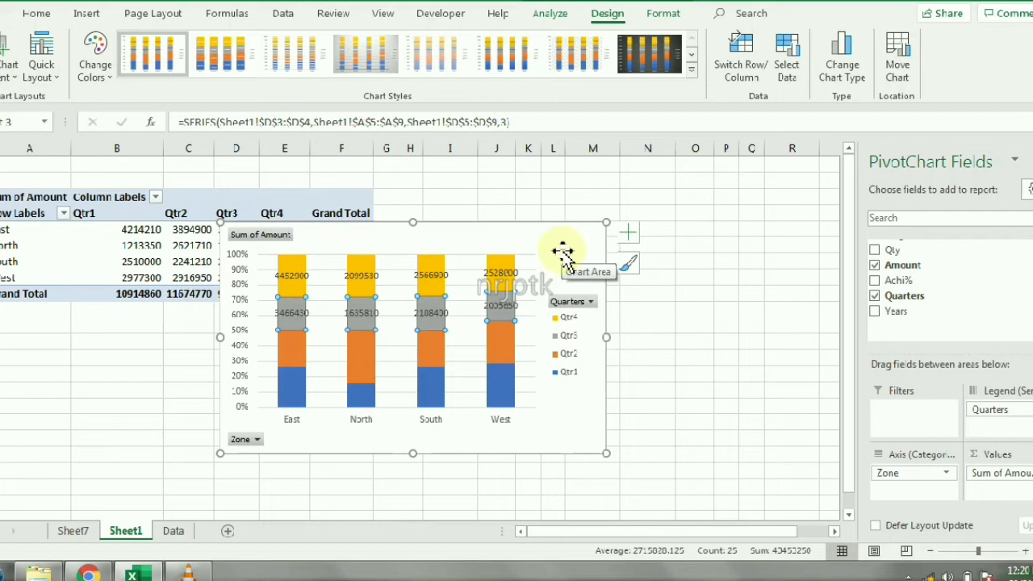
click(562, 253)
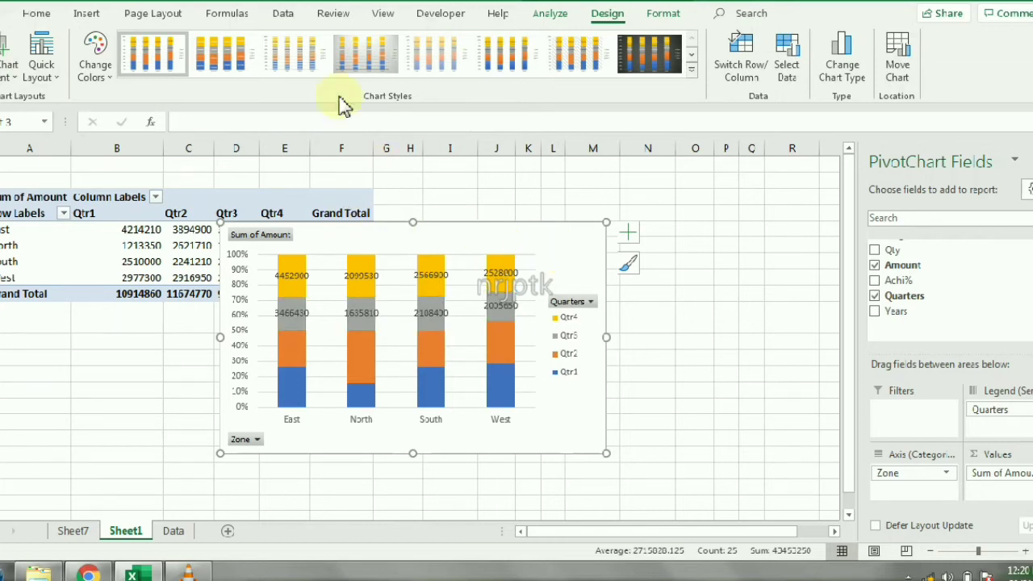
key(Delete)
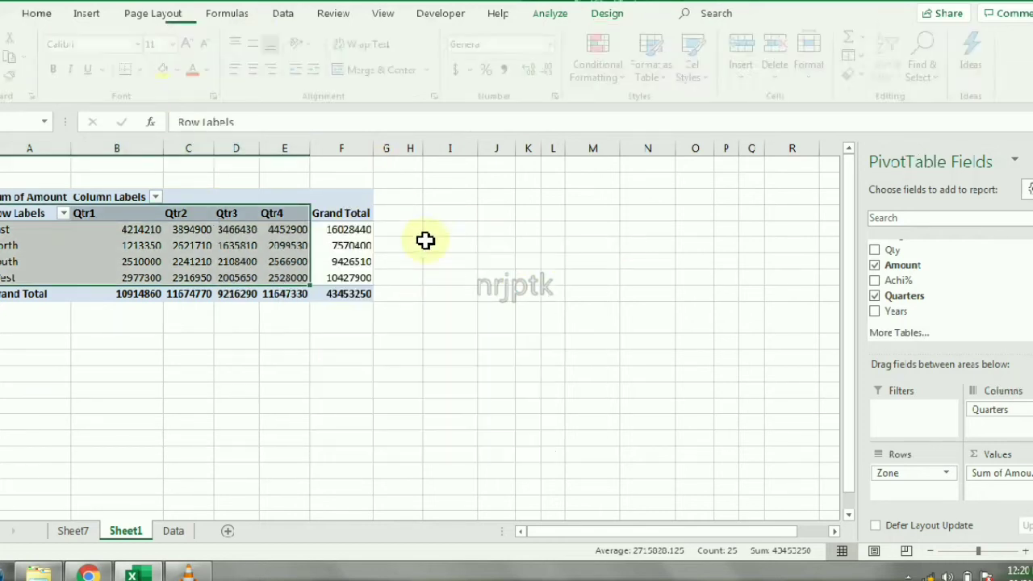
click(86, 17)
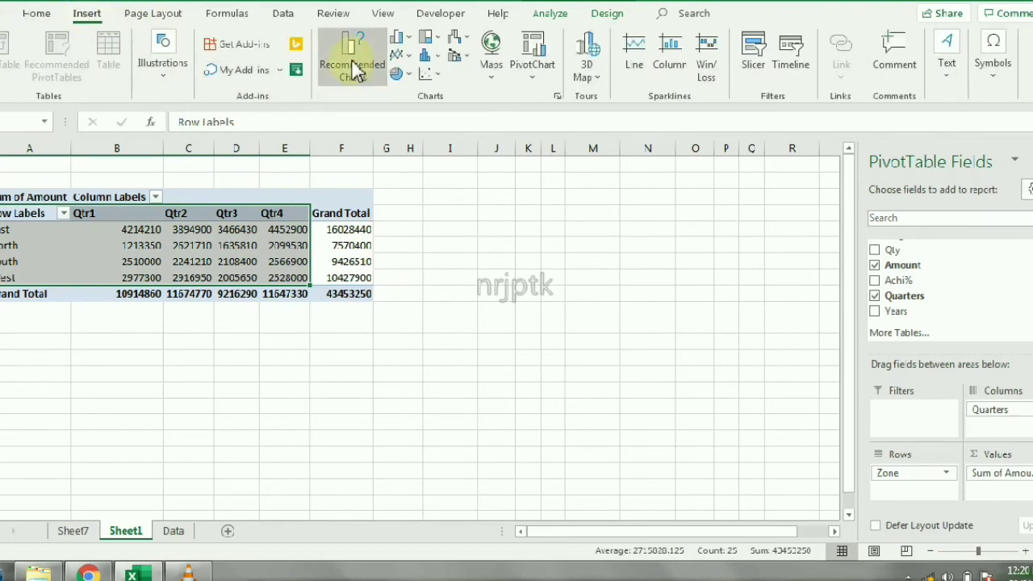
click(407, 45)
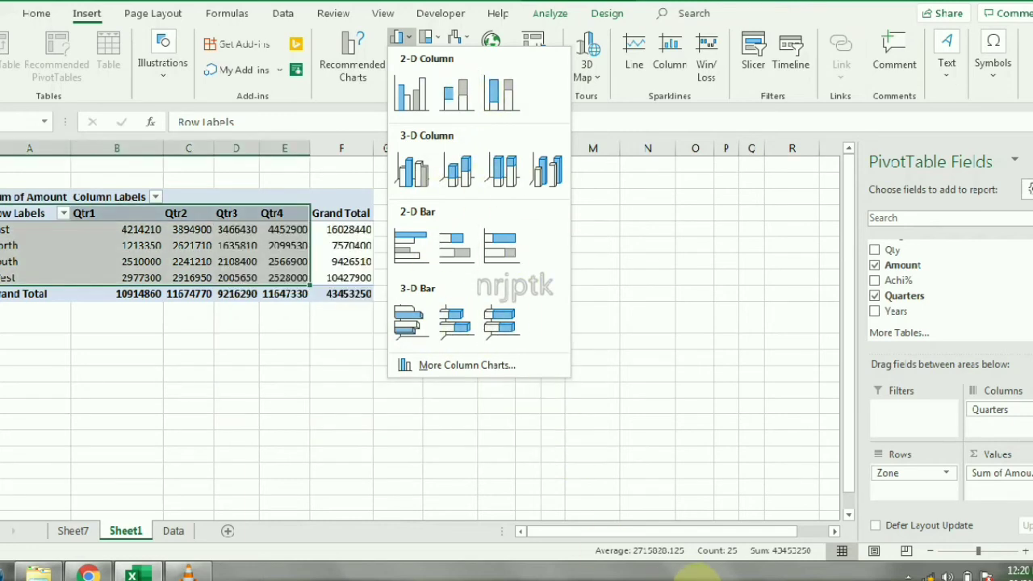
key(Escape)
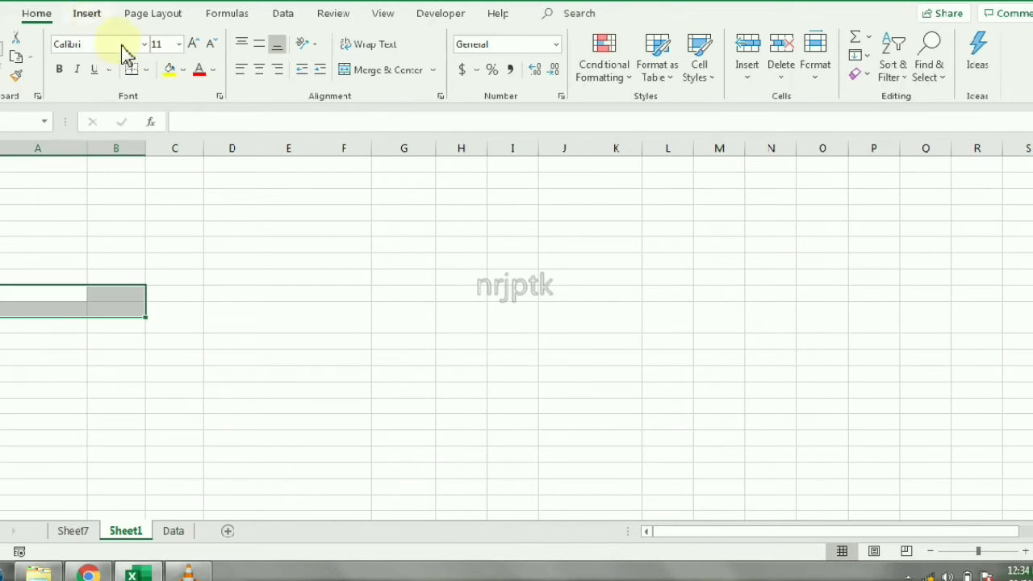
click(87, 16)
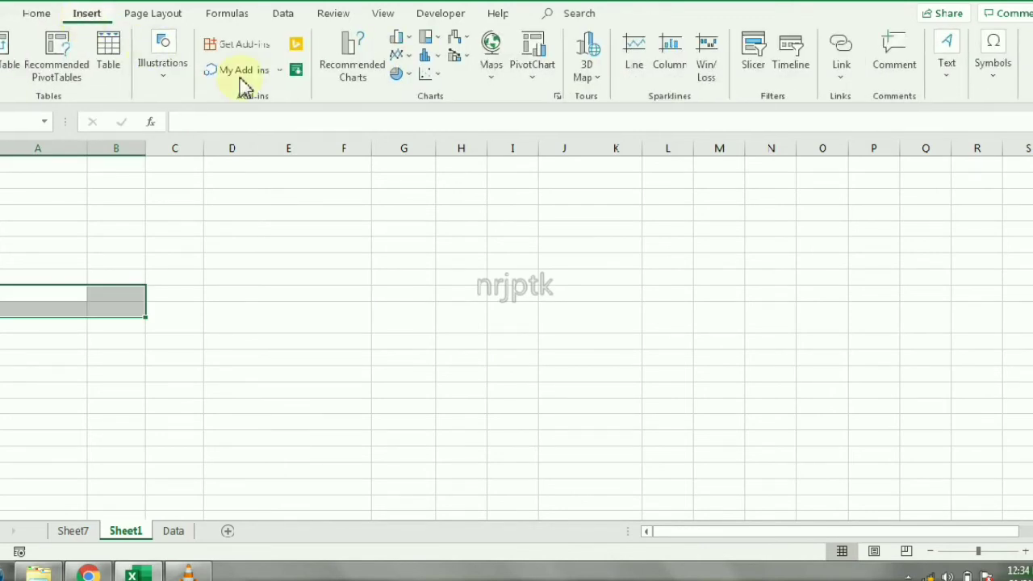
click(398, 75)
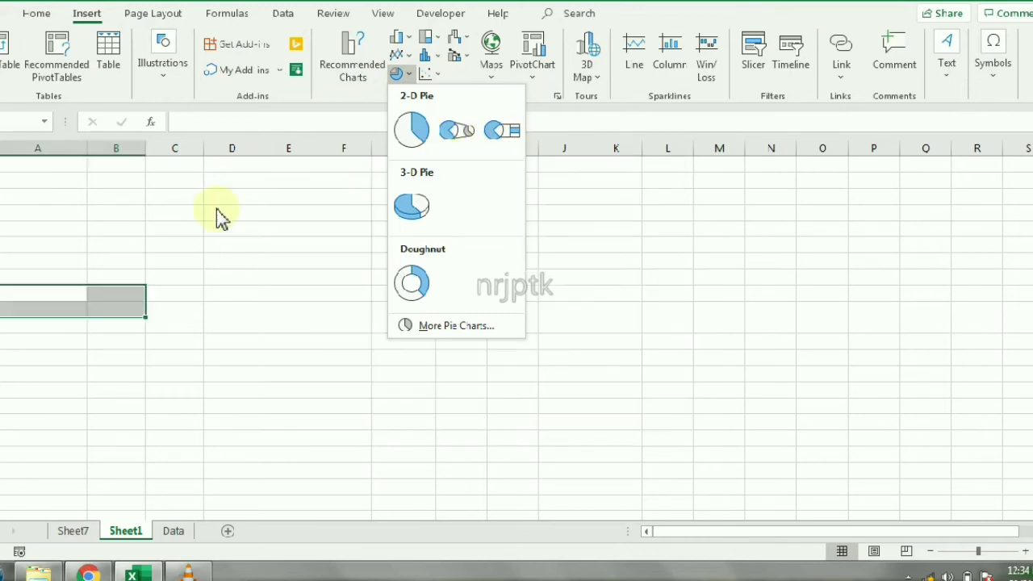
Step: Enter the headers Retail Chain in A1 and Value in B1 of the empty sheet
click(19, 167)
click(24, 164)
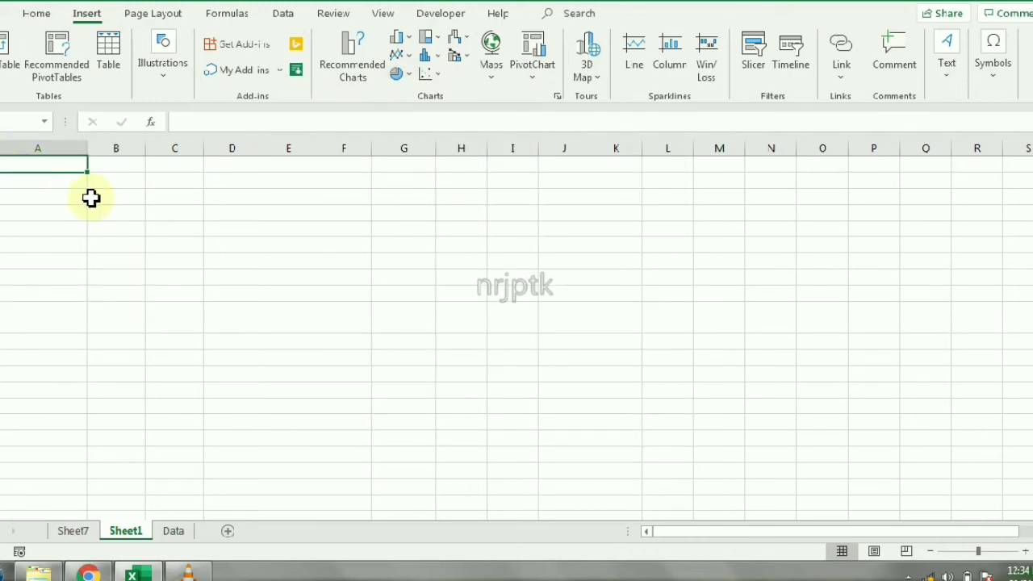
text(Retain)
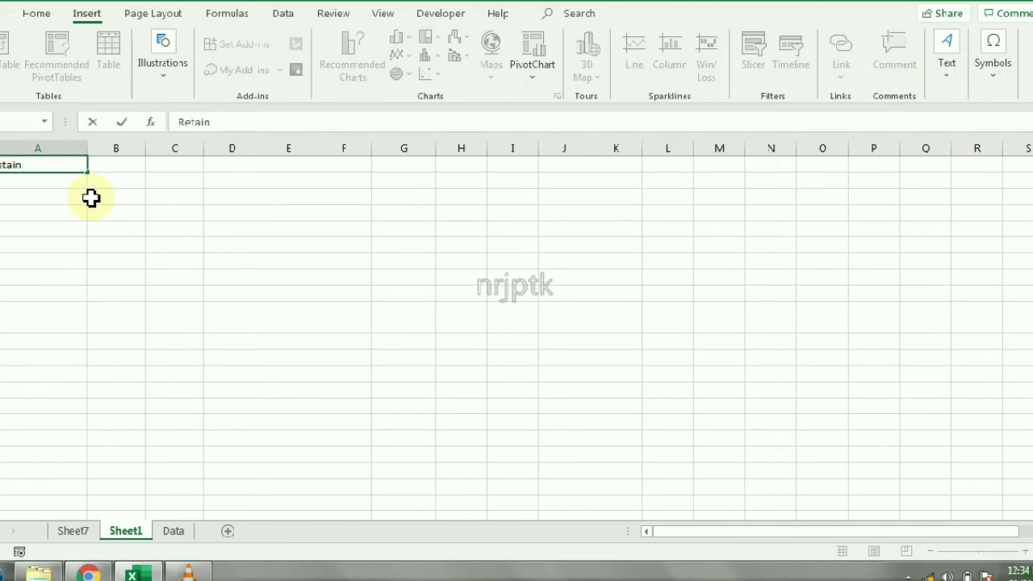
key(Right)
key(Left)
key(F2)
key(Left)
key(Left)
key(Left)
text(C)
key(Tab)
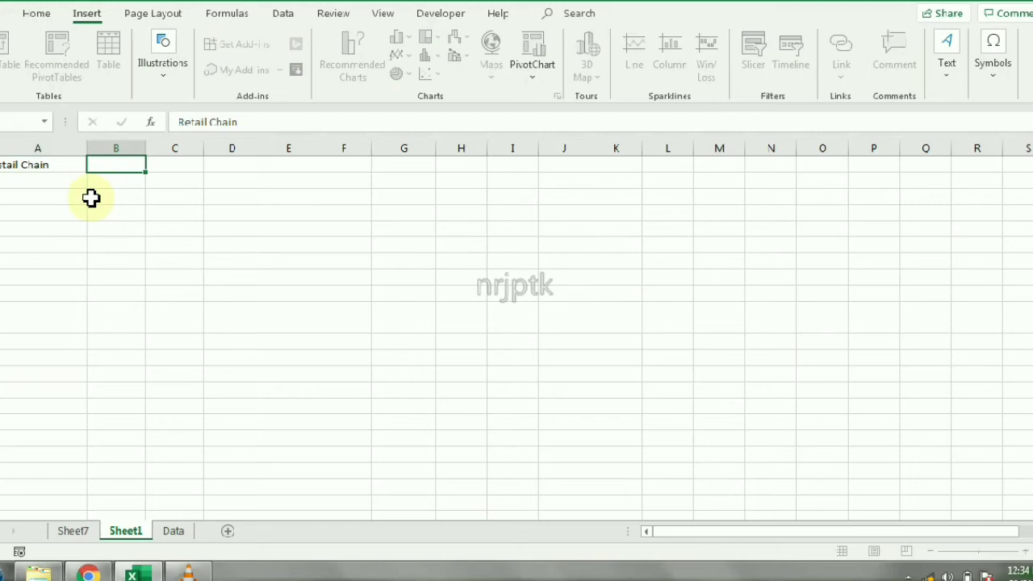
text(Value)
key(Return)
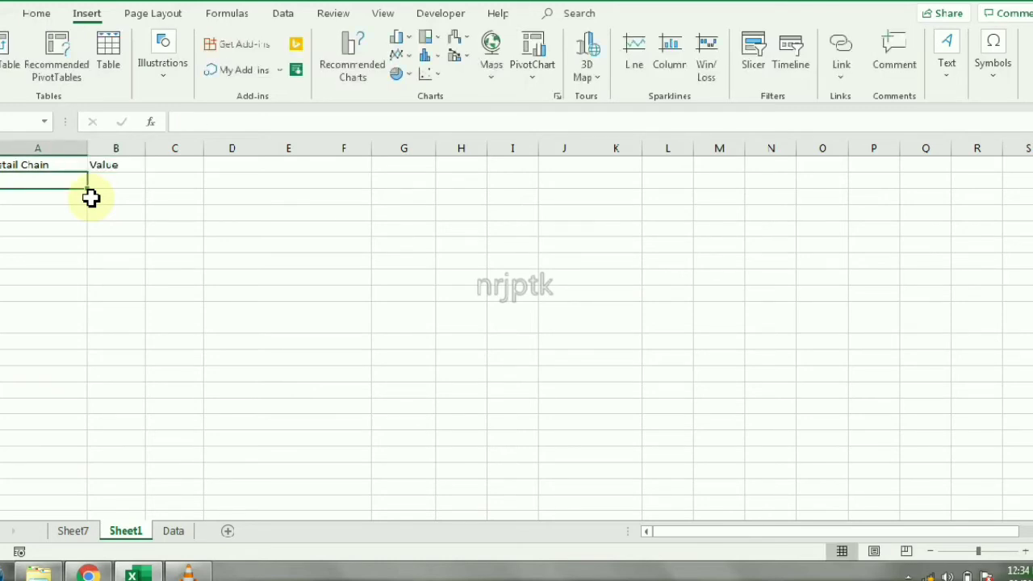
Step: List Shoppers Stop, Lifestyle, Kathiyavar and Health & Glow in A2:A5 under Retail Chain
text(Shoppers Stop)
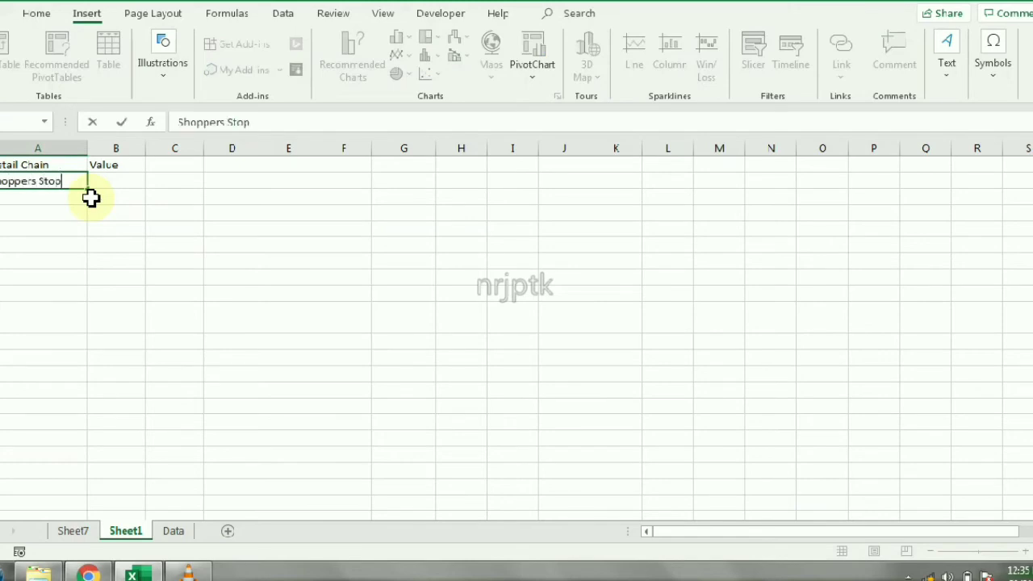
key(Return)
text(Life)
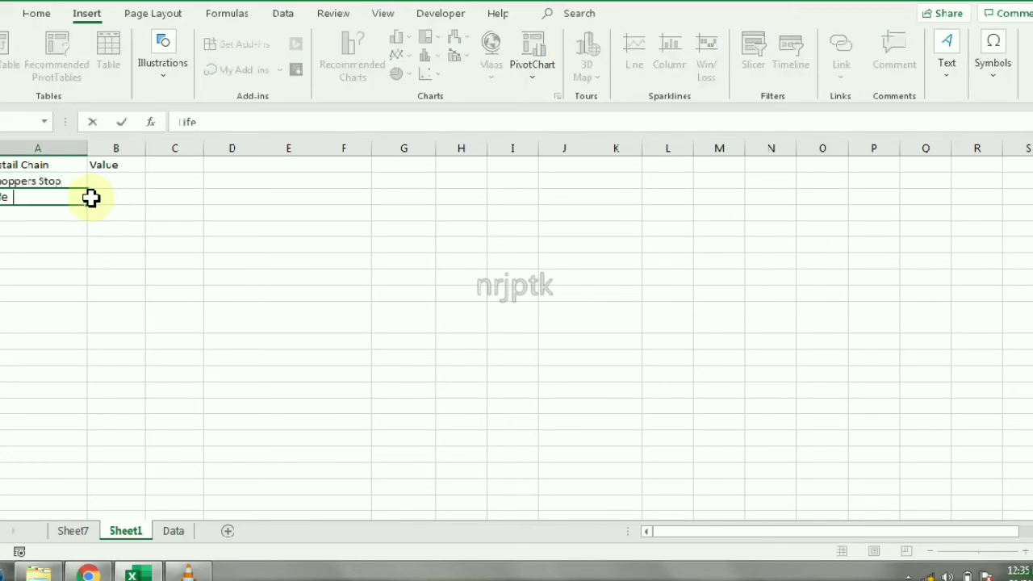
text(style)
key(Return)
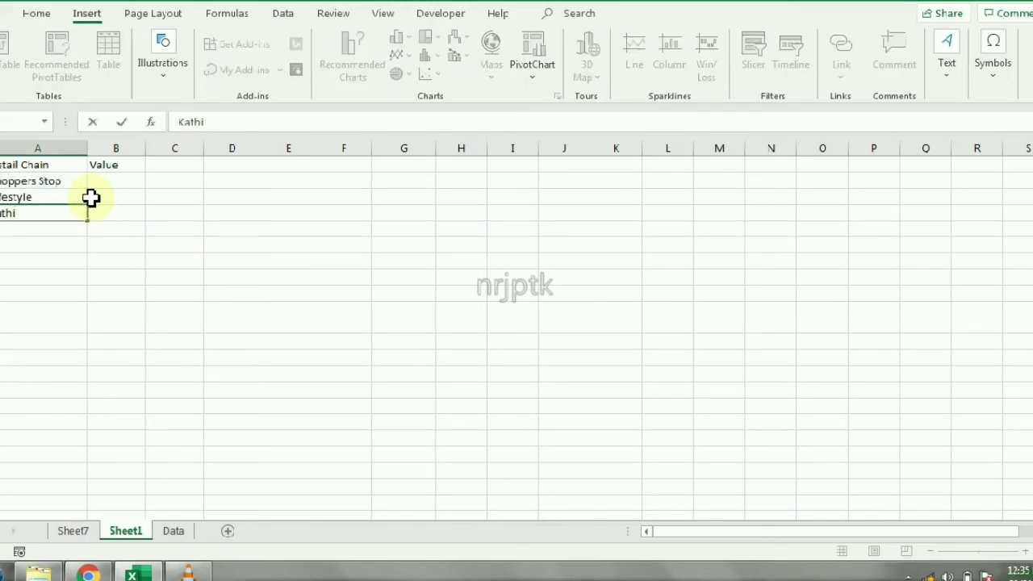
text(ar)
key(Return)
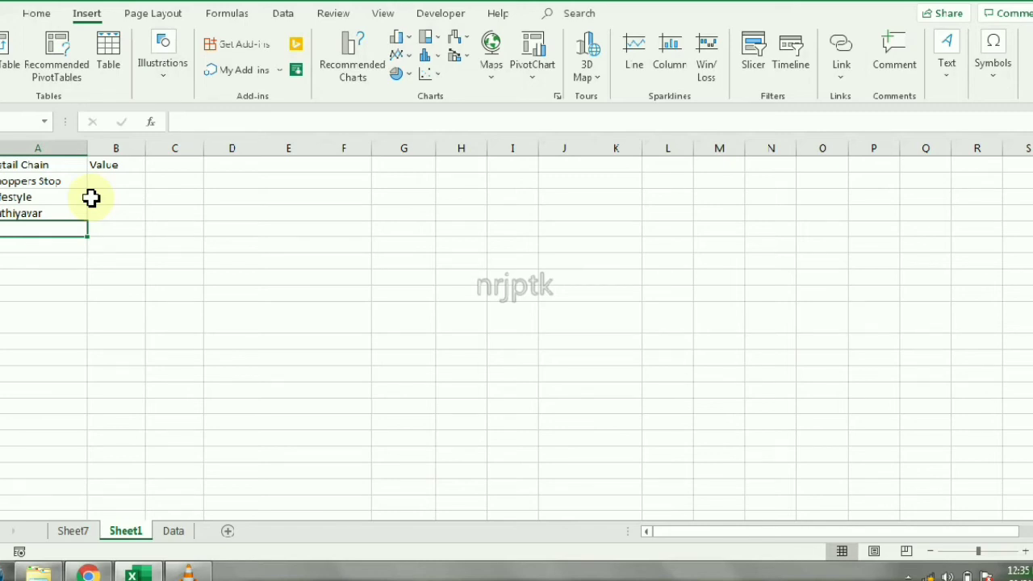
text(Health & Glow)
key(Return)
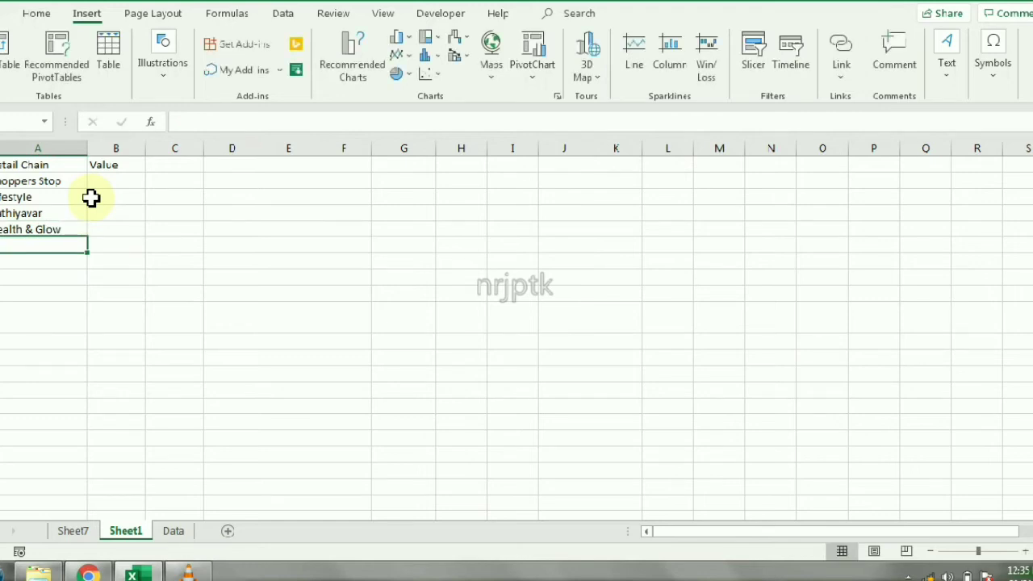
Step: Continue the retail chain list in A6:A9 with Dabur, Pantaloon, Hypercity and ETC
text(Bahur)
key(Return)
text(Pantaloon)
key(Return)
text(Hypercity)
key(Return)
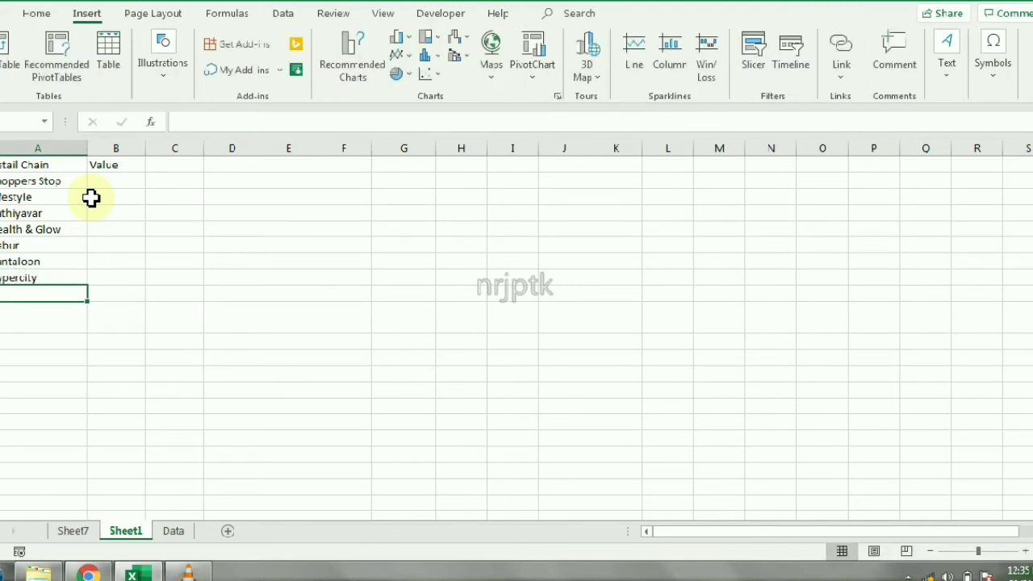
text(F)
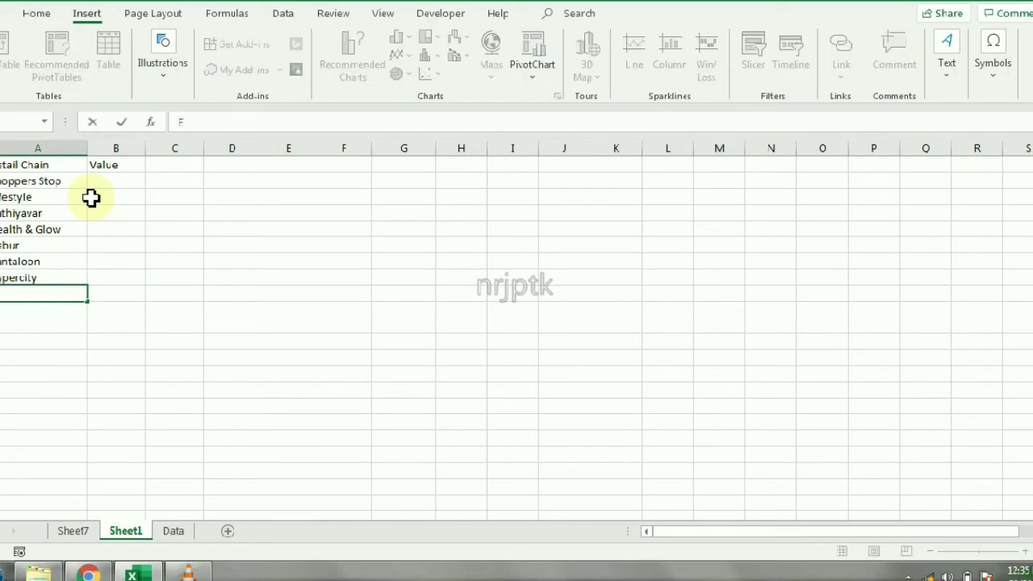
key(Return)
Step: Enter the values 500, 450, 300, 250 and 150 in B2:B6 for Shoppers Stop through Dabur
key(ctrl+Up)
key(ctrl+Up)
key(Right)
key(Down)
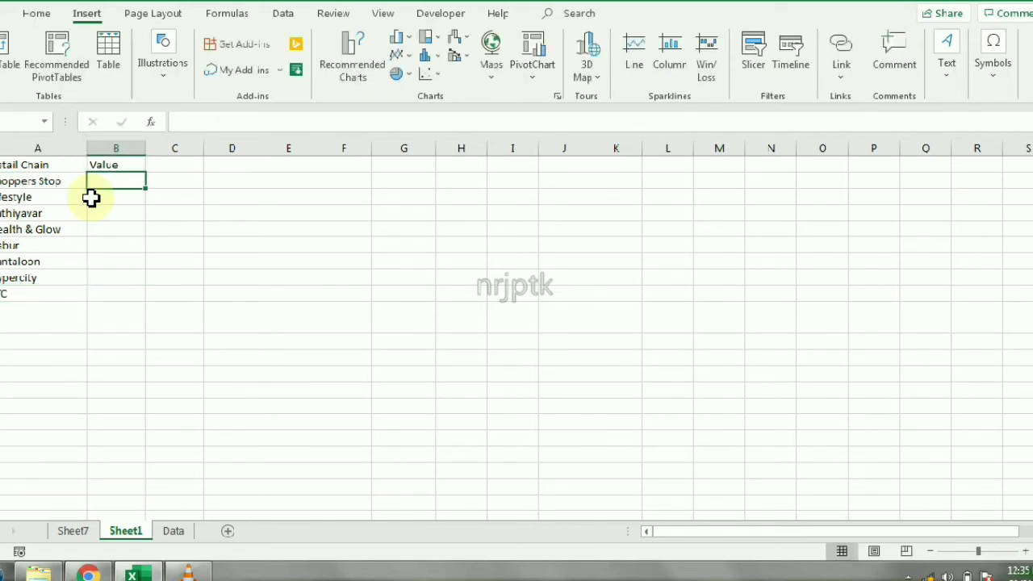
text(500)
key(Return)
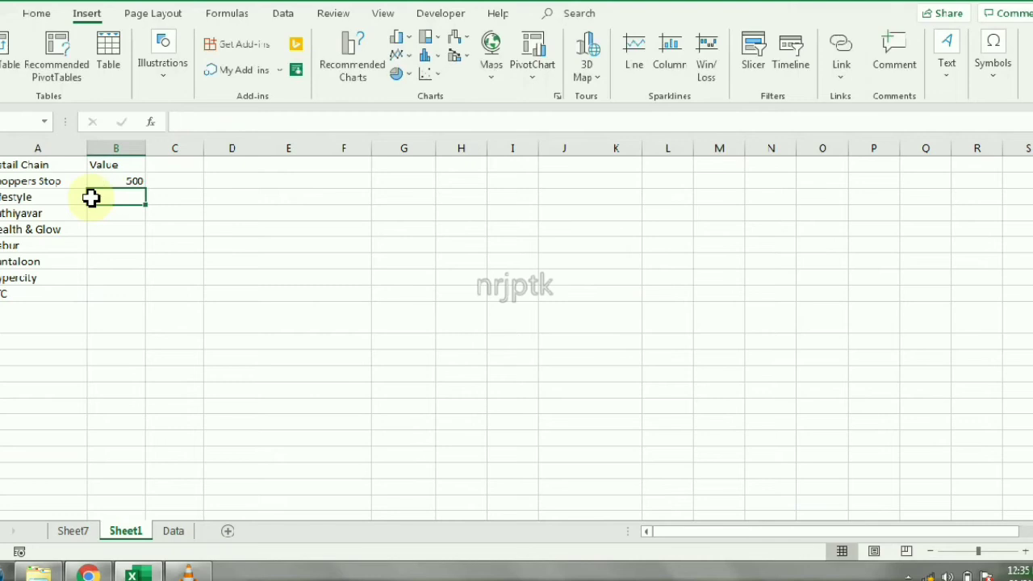
text(450)
key(Return)
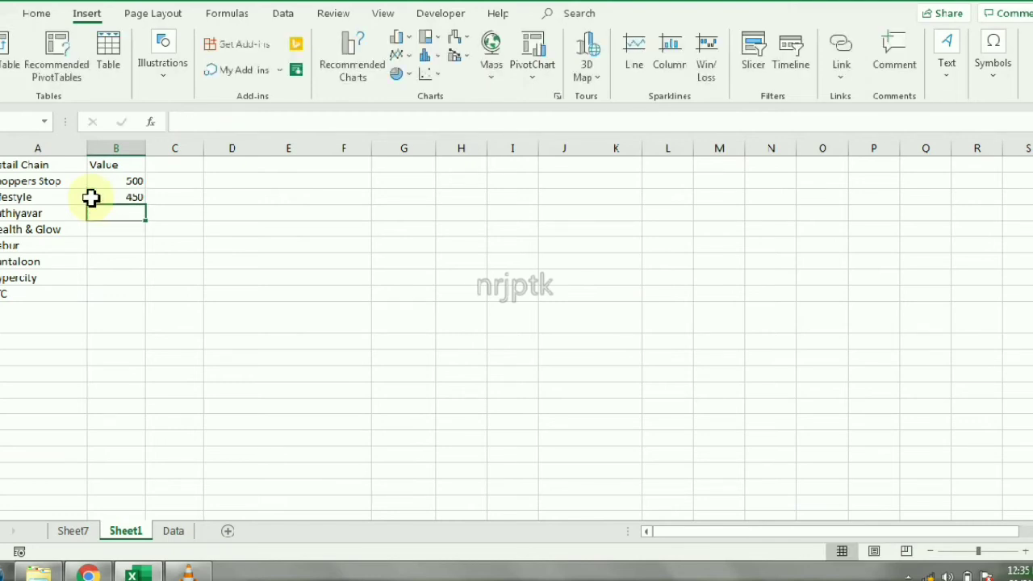
text(300)
key(Return)
text(250)
key(Return)
text(150)
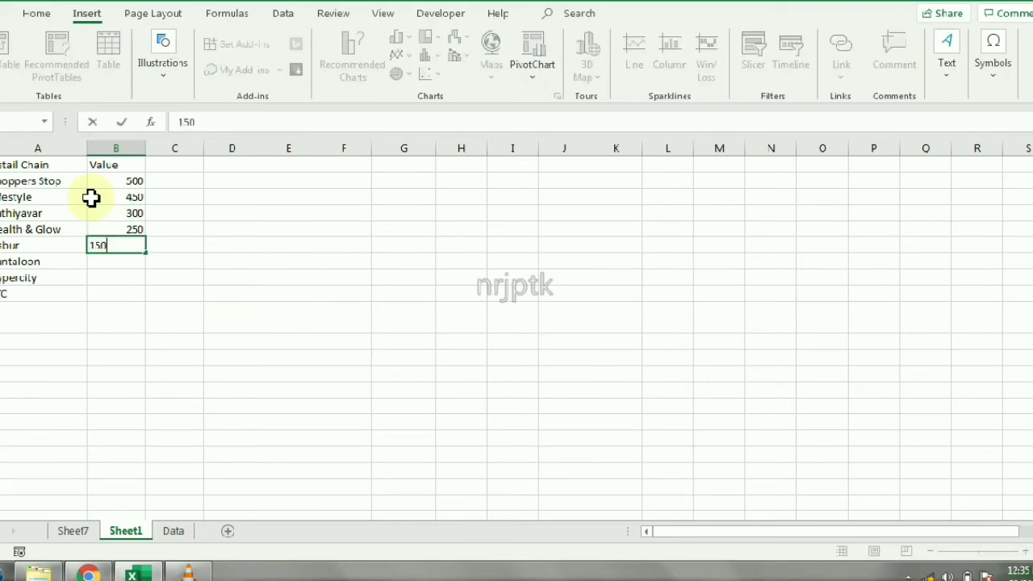
key(Return)
Step: Enter the values 10, 5 and 3 in B7:B9 for Pantaloon, Hypercity and ETC
key(Left)
key(Right)
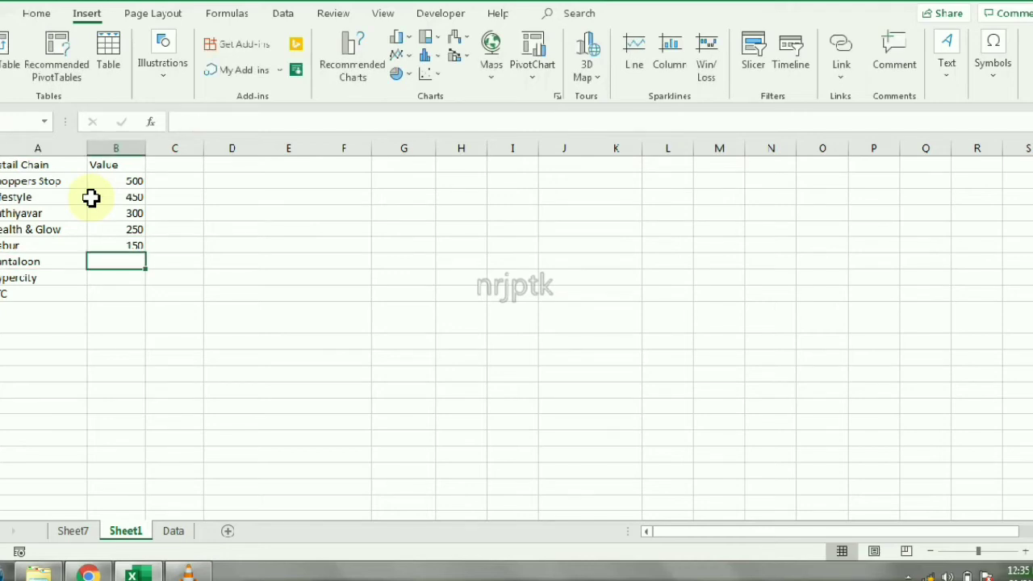
text(10)
key(Return)
text(5)
key(Return)
text(3)
key(Return)
Step: Insert a 2-D pie chart of the retail chain values in A1:B9
key(ctrl+Up)
key(Left)
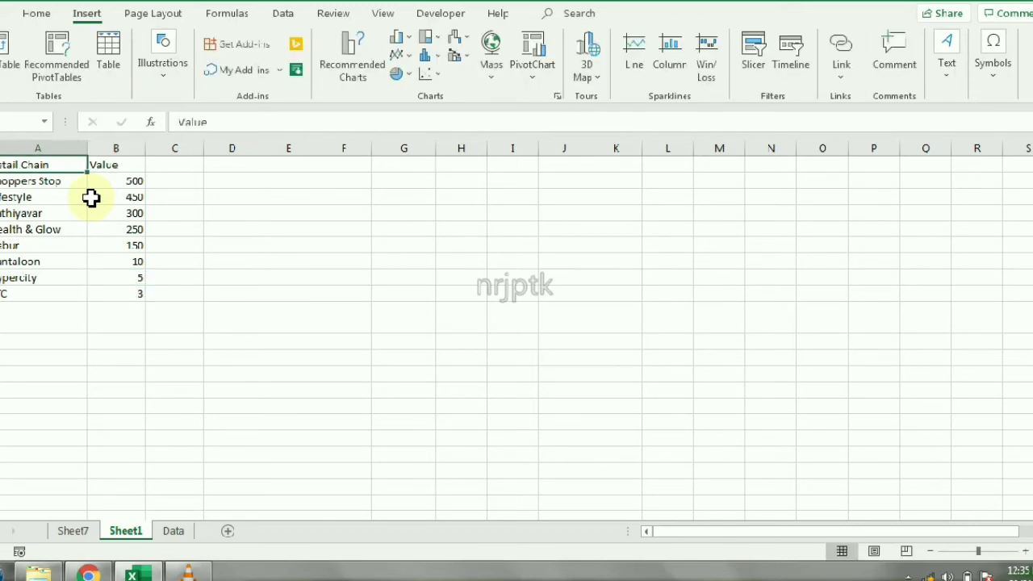
key(ctrl+shift+Down)
key(ctrl+shift+Right)
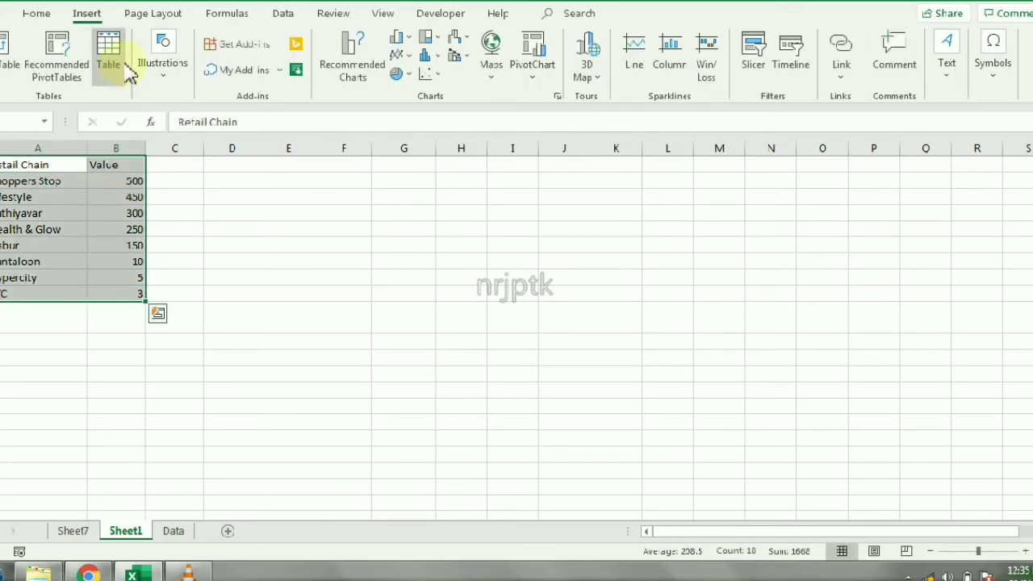
click(400, 73)
click(413, 133)
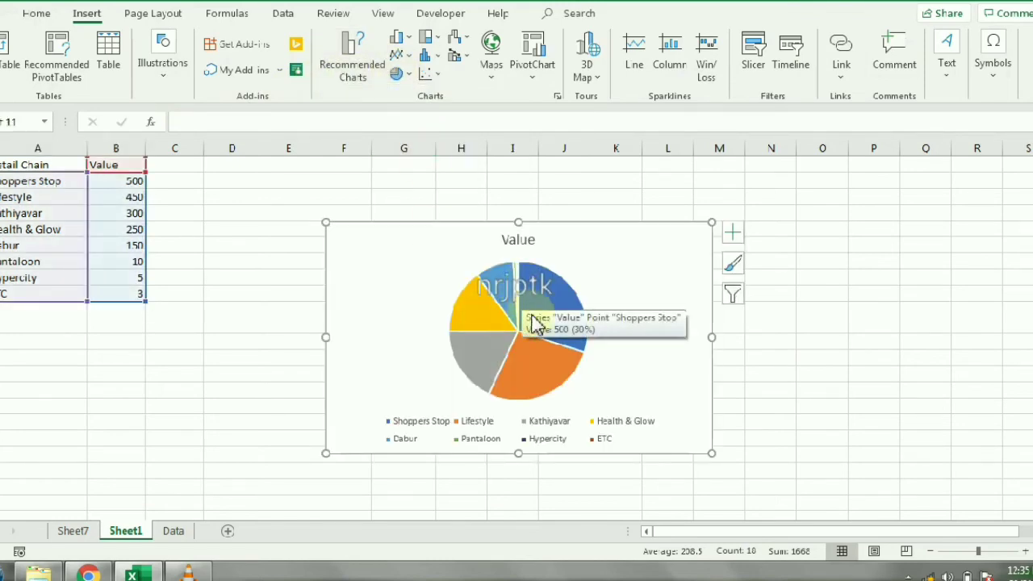
click(646, 265)
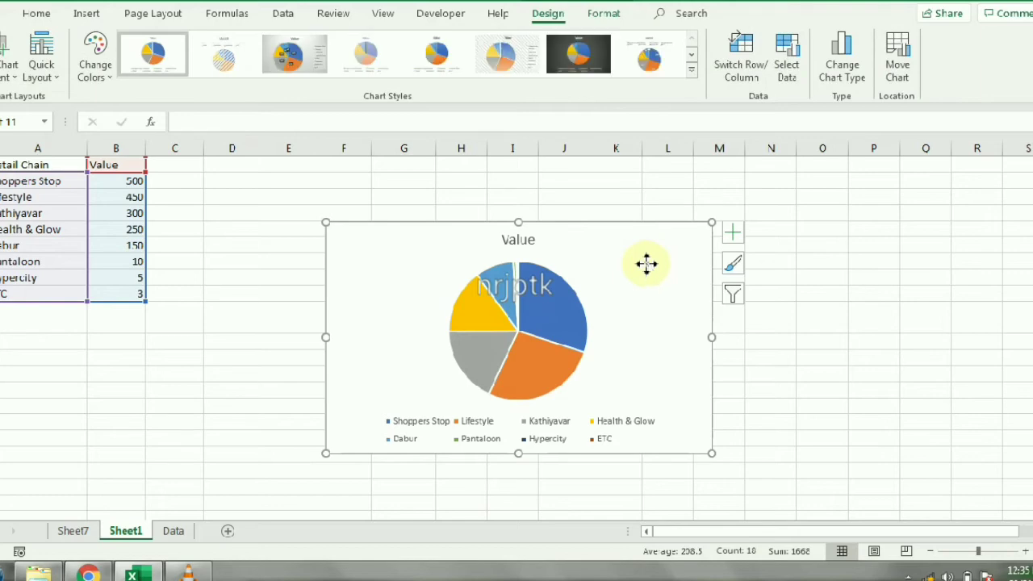
Step: Replace the 2-D pie chart with a Pie of Pie chart of the retail chain data
key(Delete)
click(95, 14)
click(403, 75)
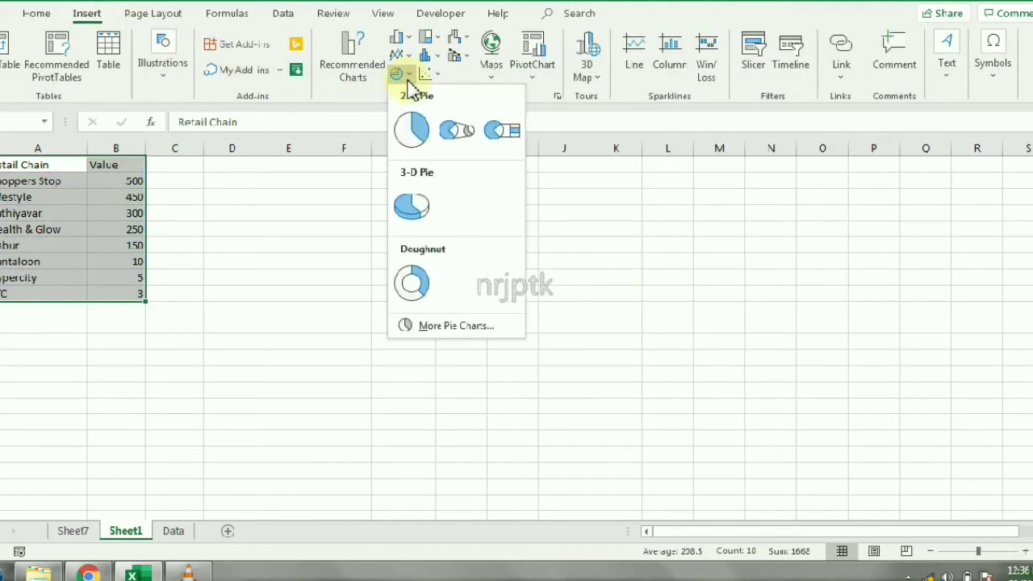
click(456, 133)
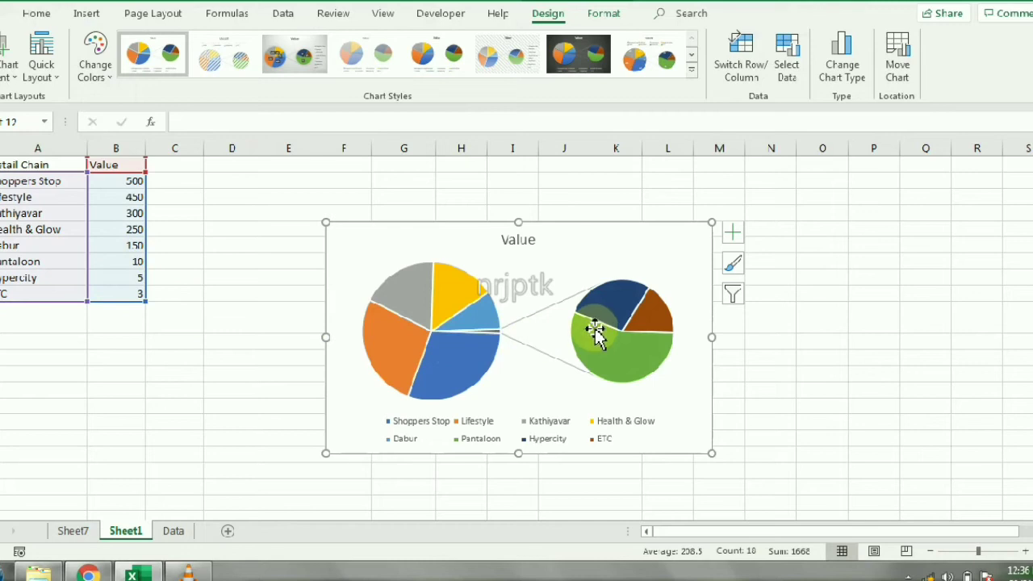
Step: Select the small values in B7:B9 and compare them with the slices of the secondary pie
drag(132, 262, 135, 292)
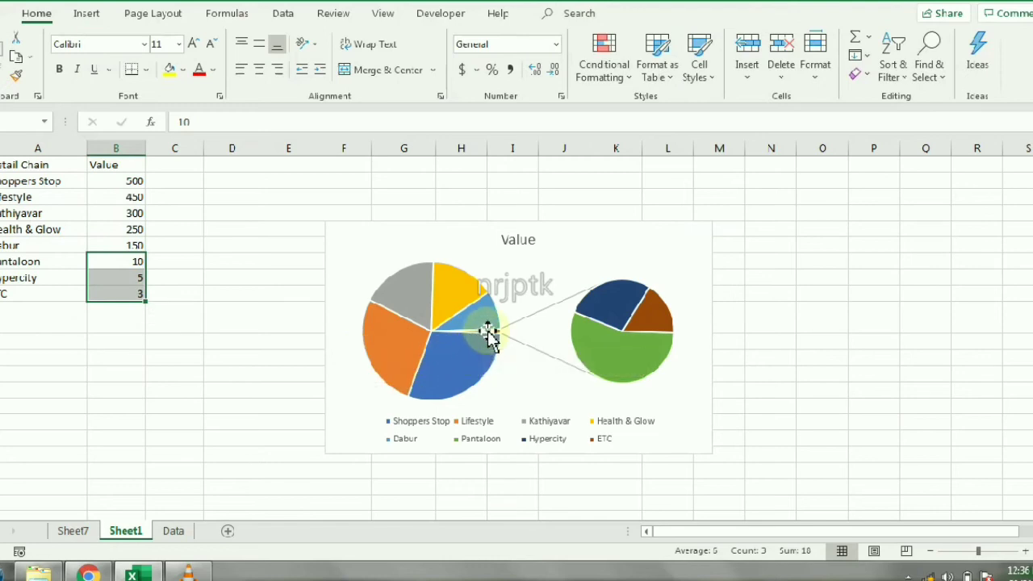
mouse_move(632, 302)
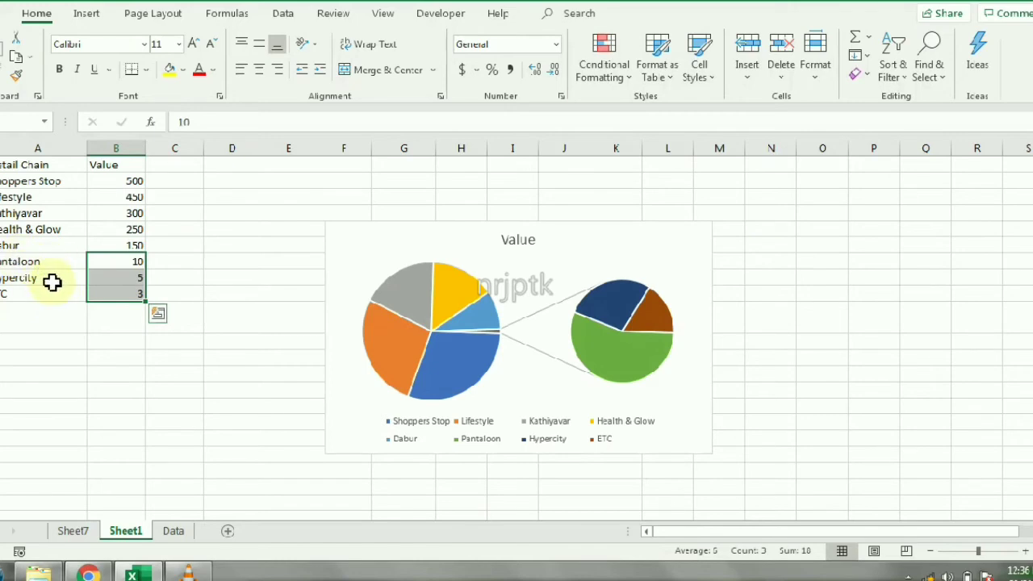
mouse_move(638, 331)
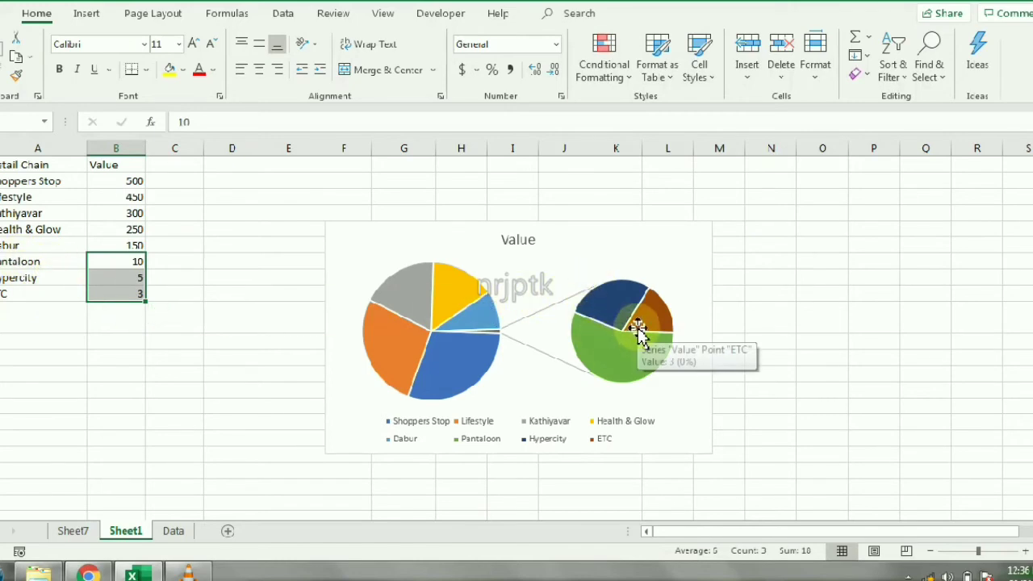
Step: Delete the Pie of Pie chart and insert a Bar of Pie chart of A1:B9
click(352, 250)
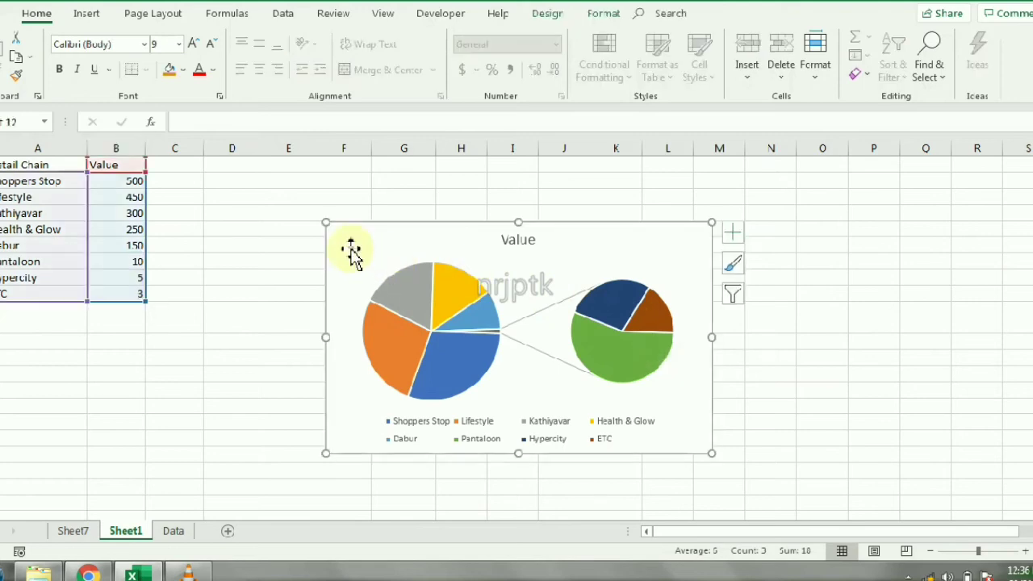
key(Delete)
drag(24, 164, 121, 296)
click(89, 14)
click(400, 74)
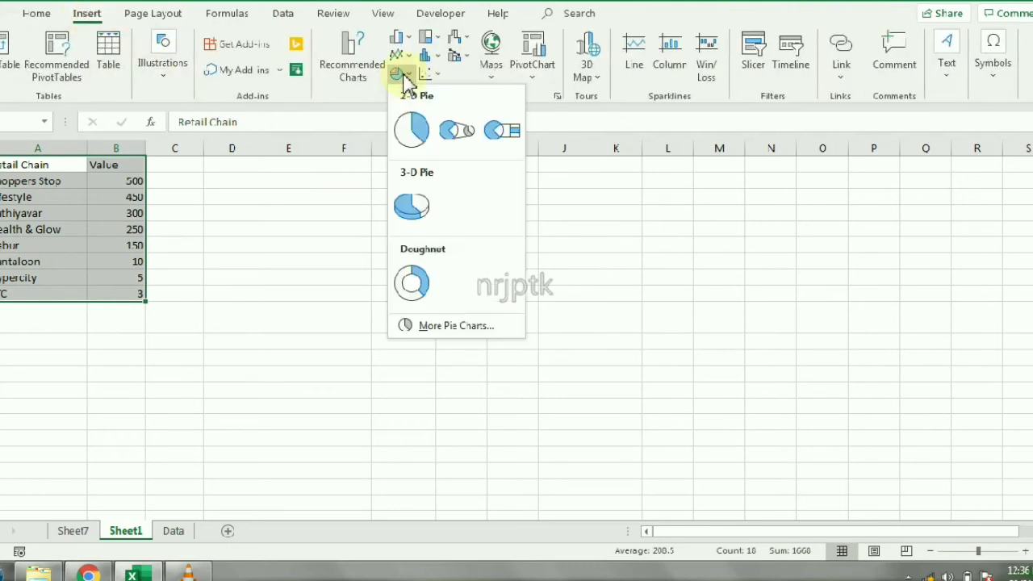
click(501, 131)
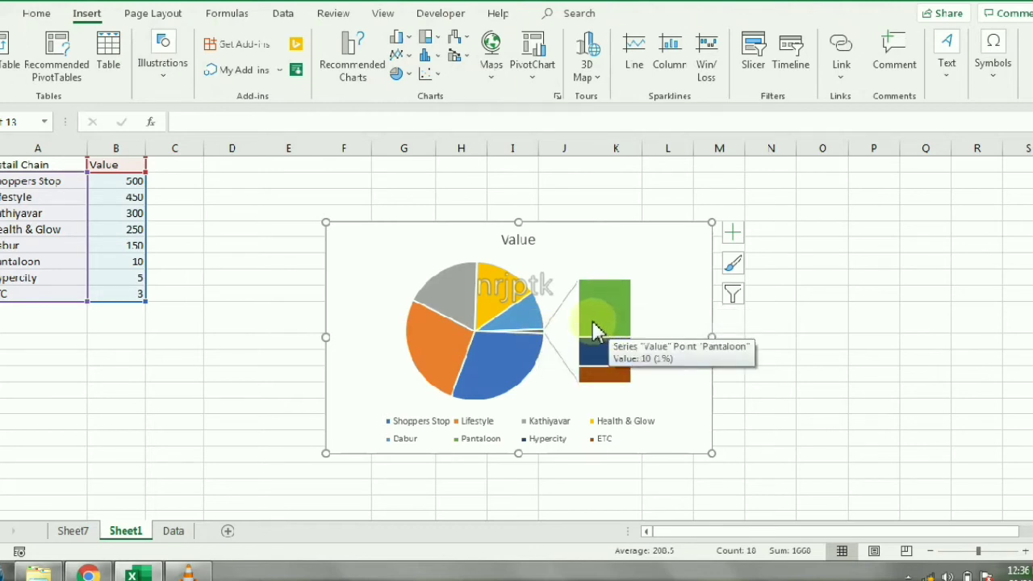
click(626, 255)
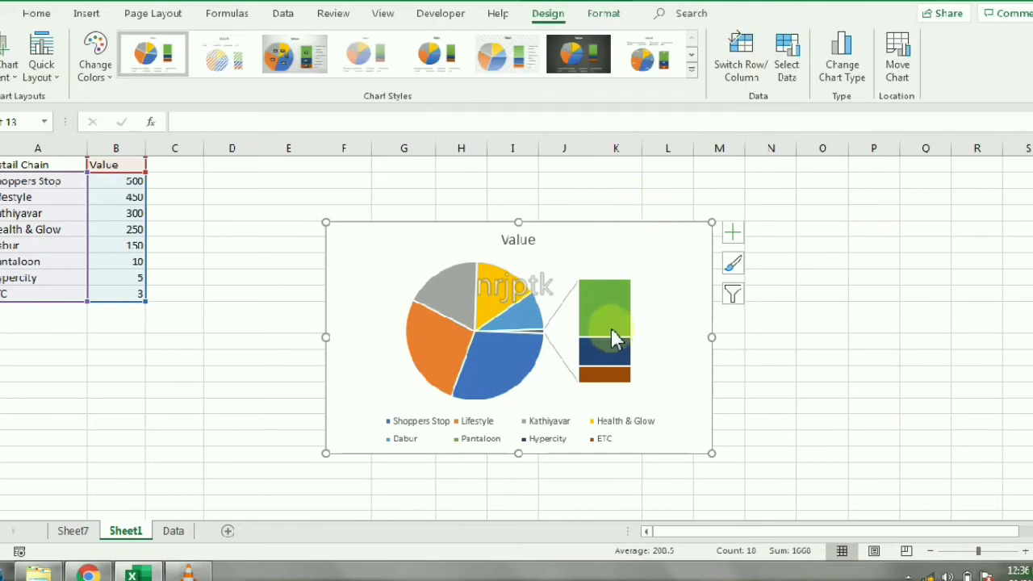
right_click(609, 319)
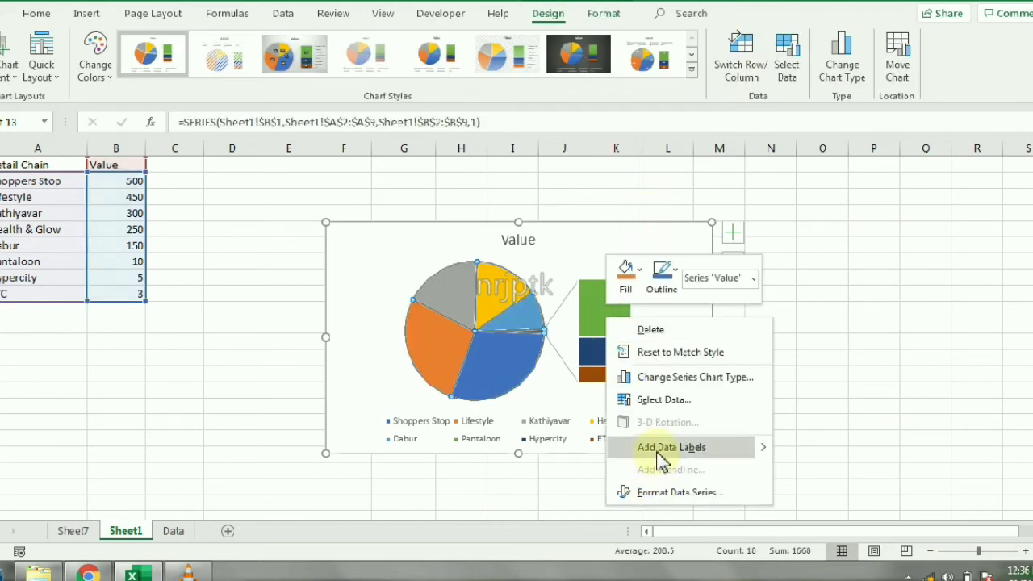
key(Escape)
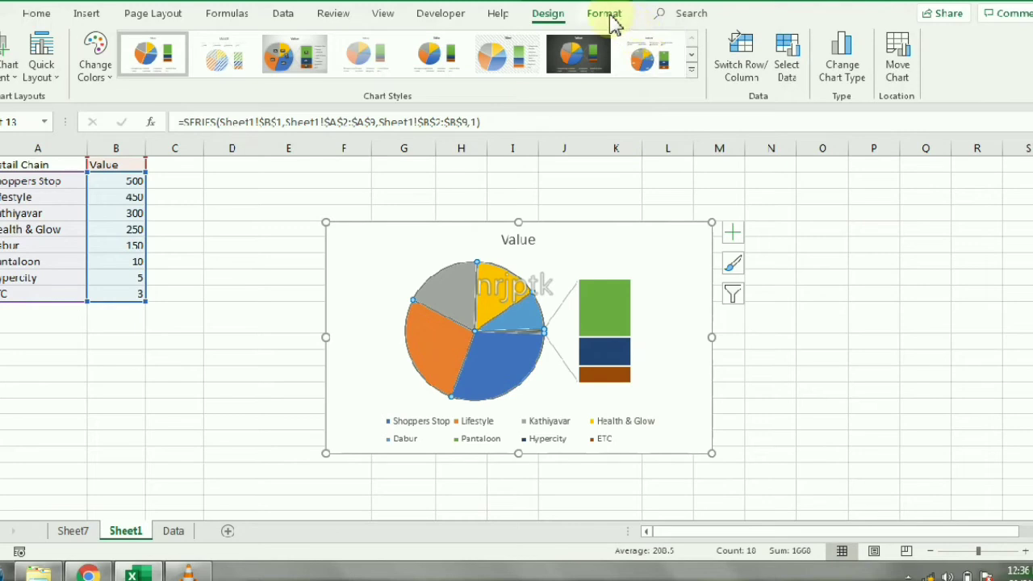
click(547, 14)
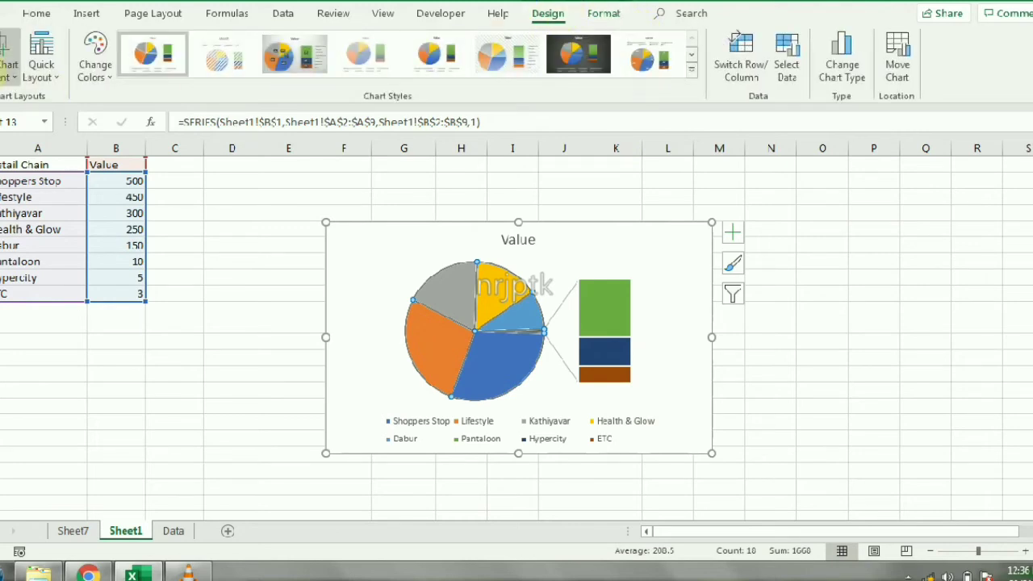
click(8, 60)
mouse_move(63, 138)
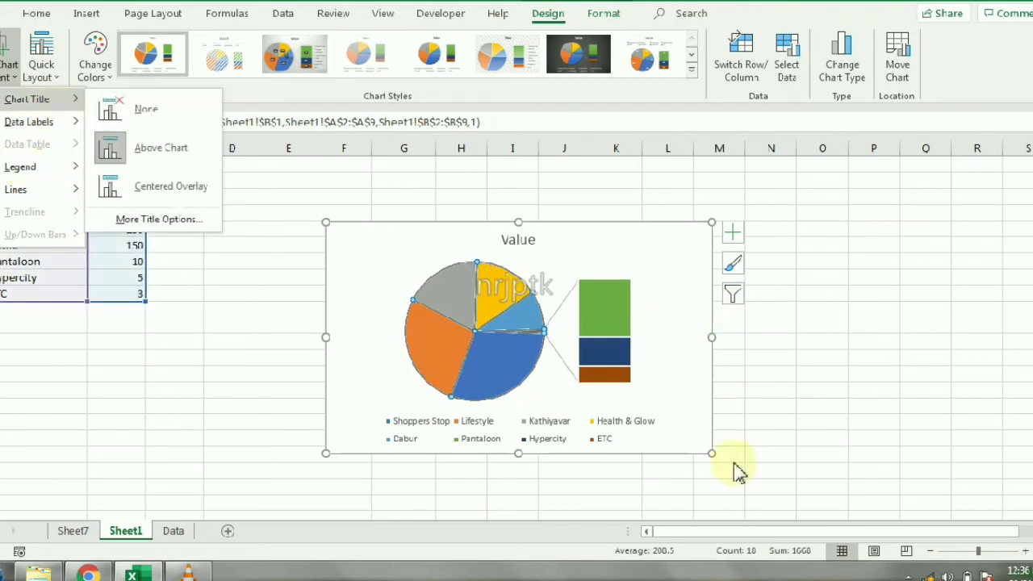
click(684, 305)
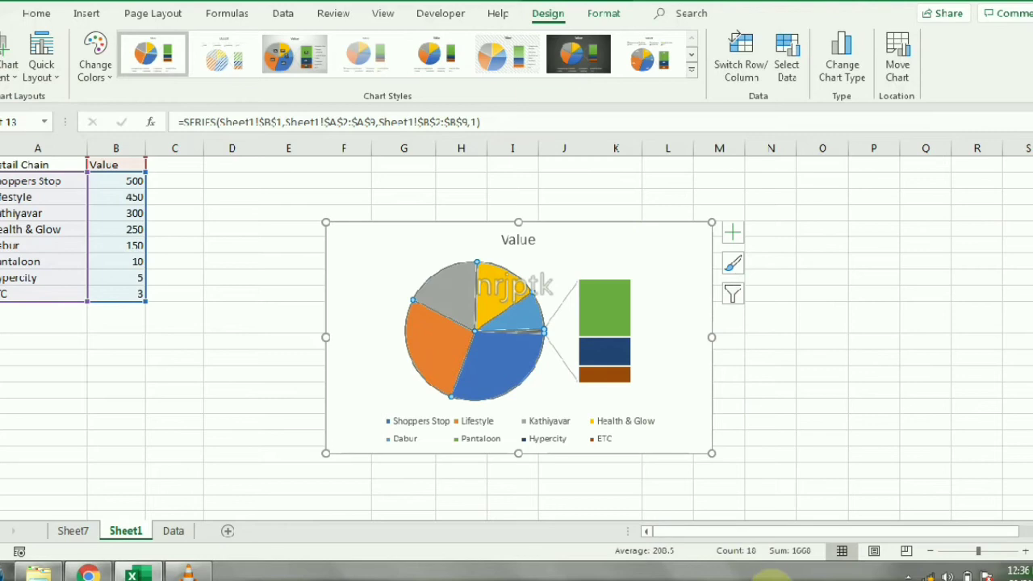
click(767, 579)
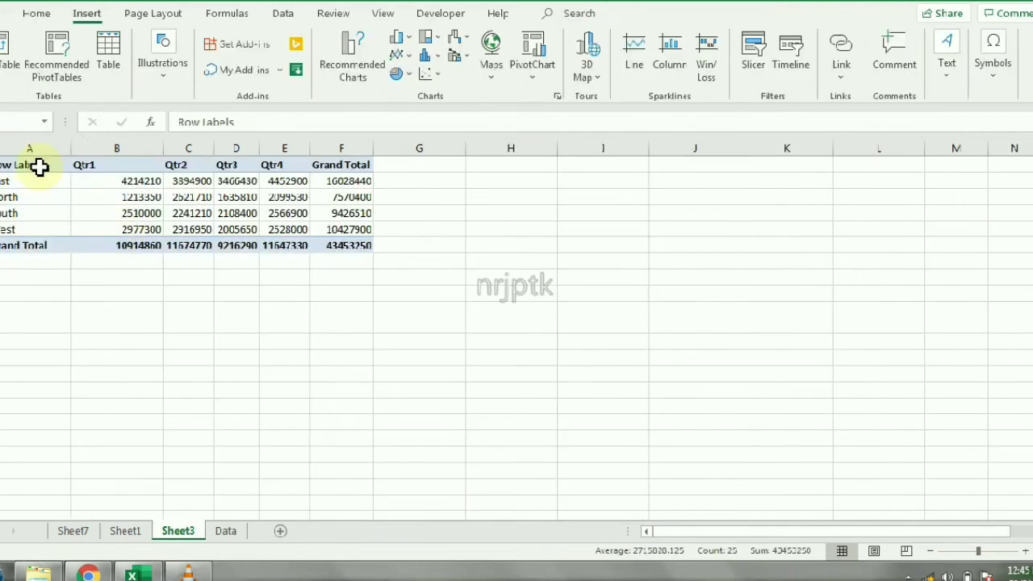
Step: Insert a 2-D area chart of the quarterly regional data in A1:E5 and shift it slightly up and to the right
drag(40, 166, 284, 229)
click(399, 55)
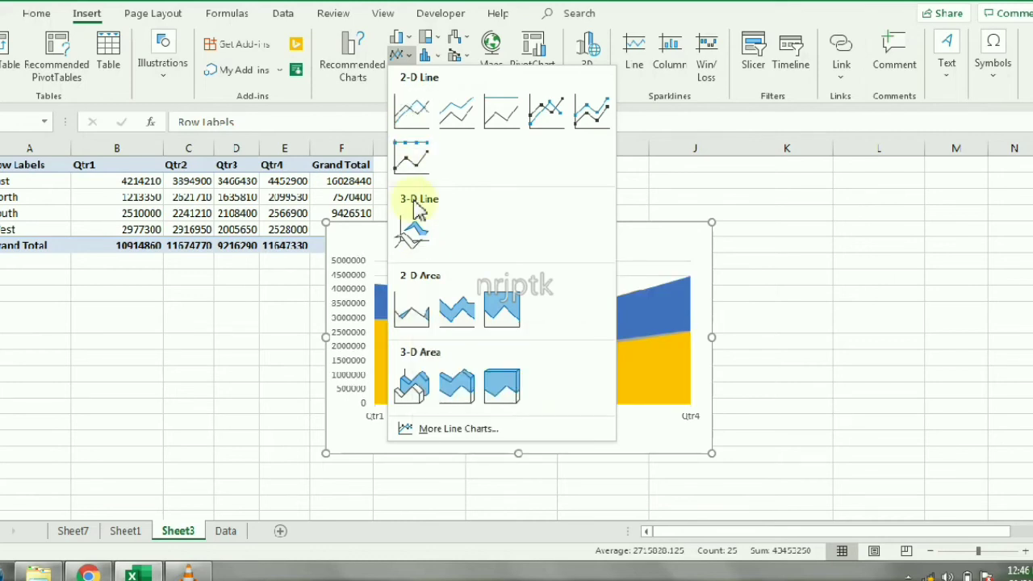
click(426, 318)
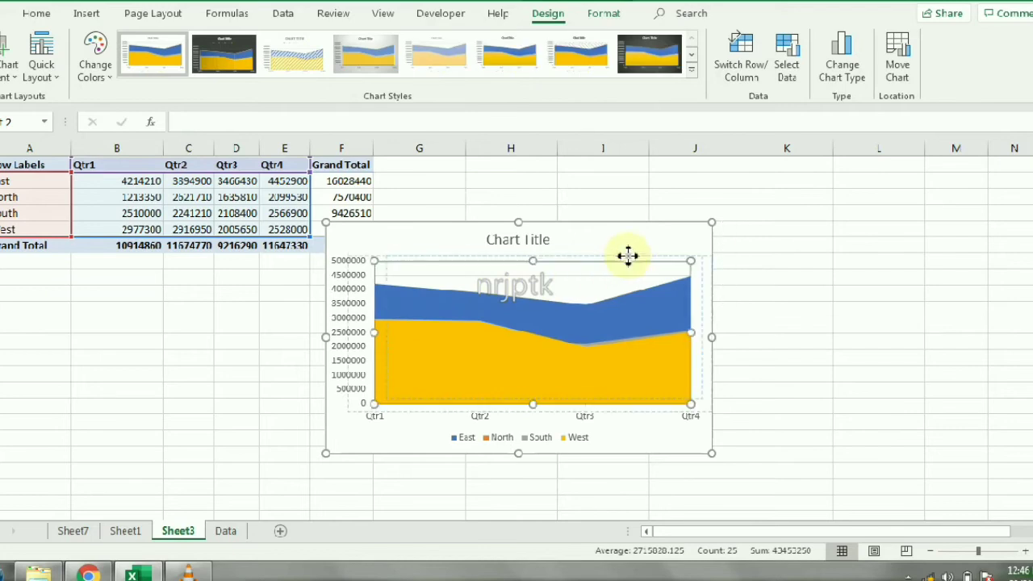
drag(629, 237, 684, 219)
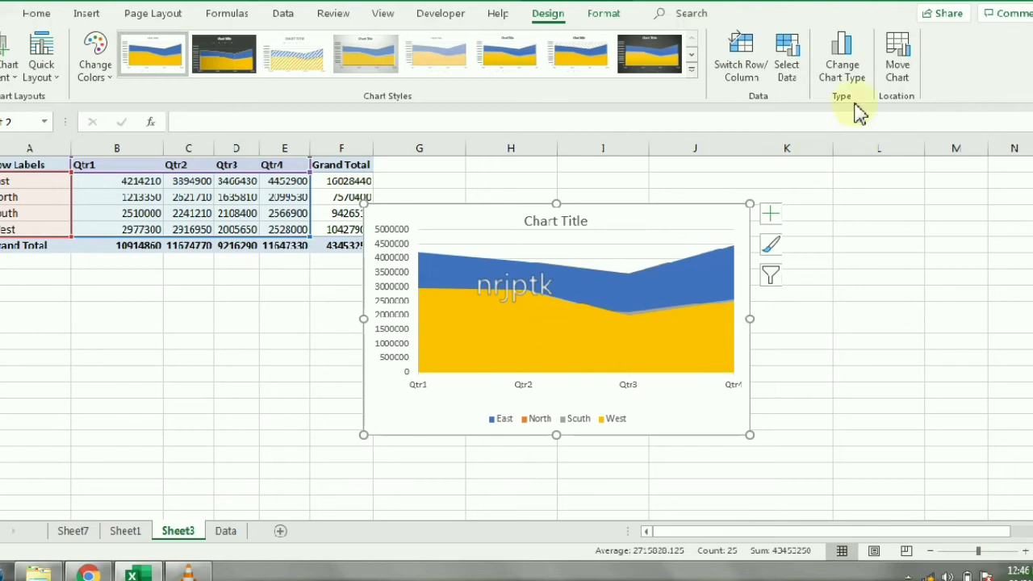
Step: Change the chart type of the regional area chart to 3-D Area
click(843, 55)
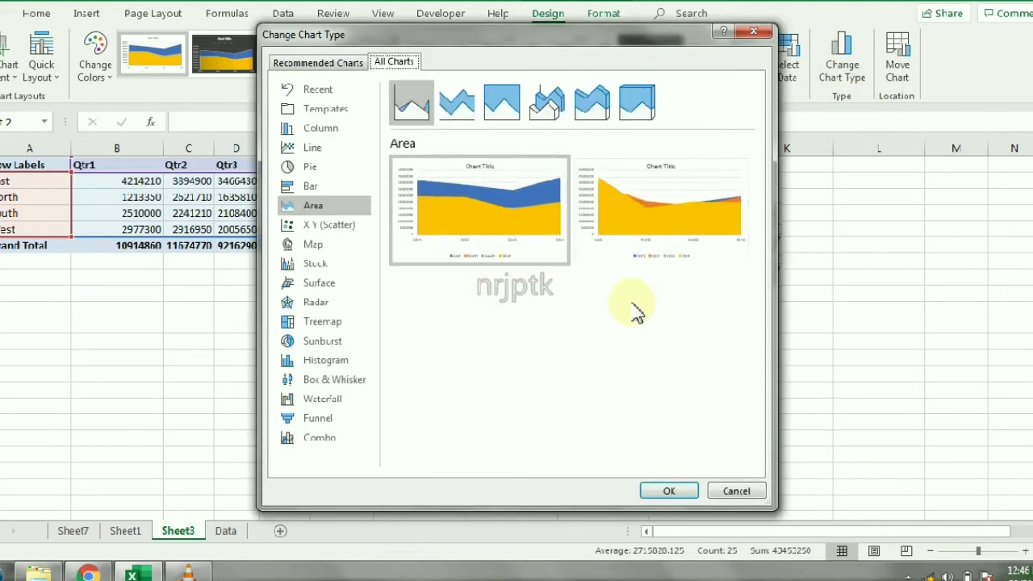
mouse_move(672, 247)
click(720, 249)
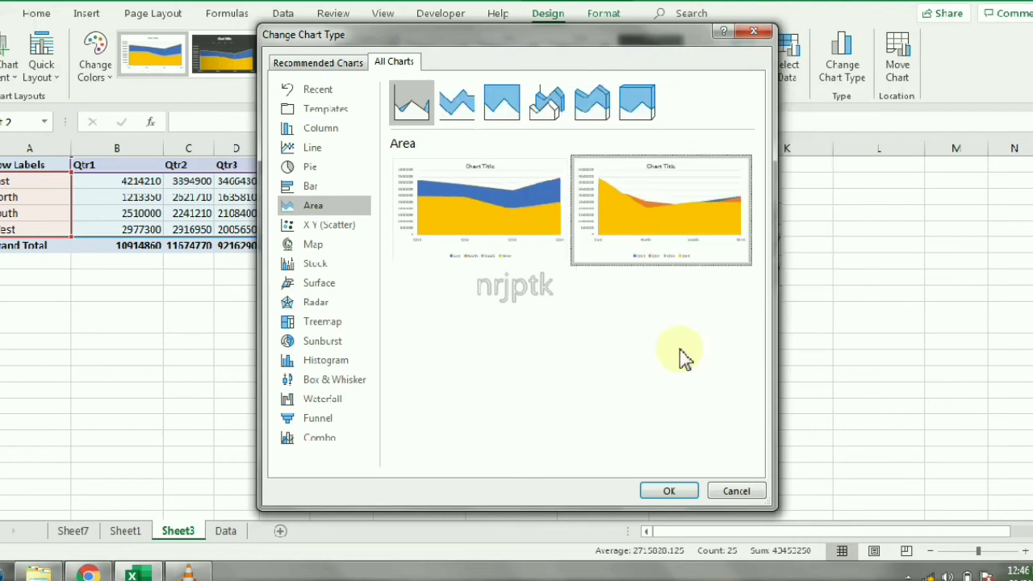
mouse_move(504, 164)
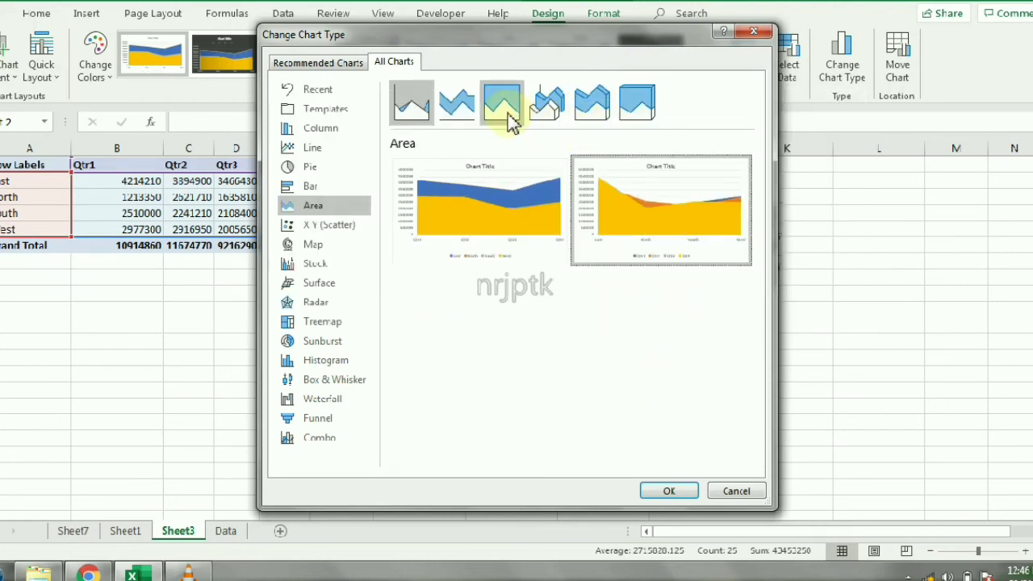
click(547, 105)
click(665, 496)
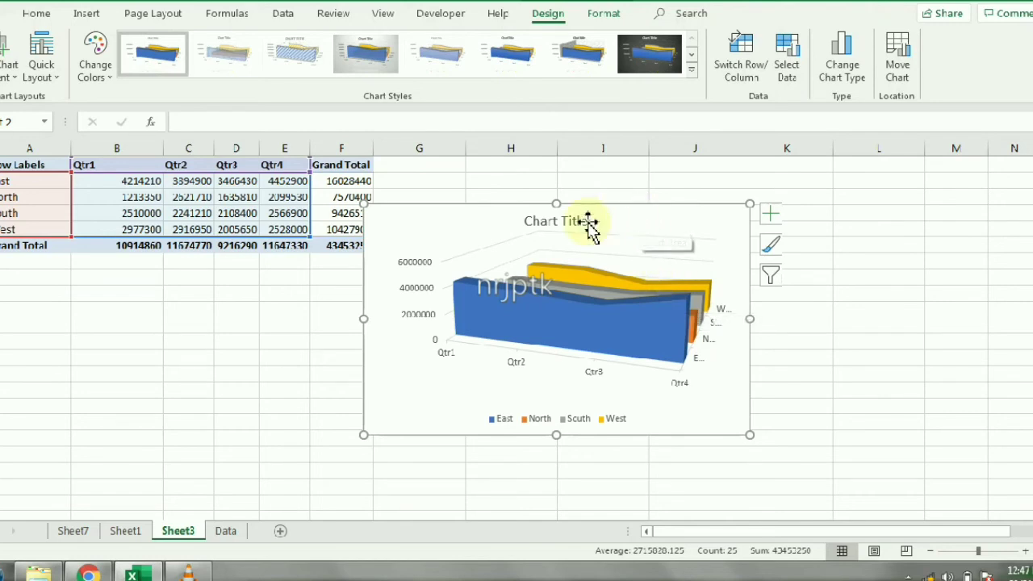
Step: Change the 3-D area chart to 3-D Stacked Area with the quarters along the horizontal axis
click(829, 79)
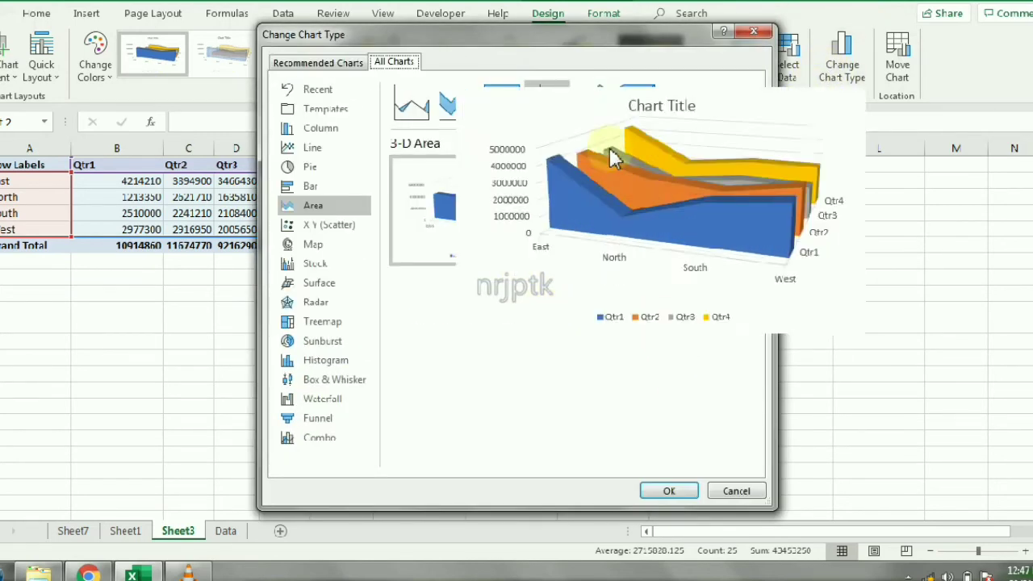
click(595, 113)
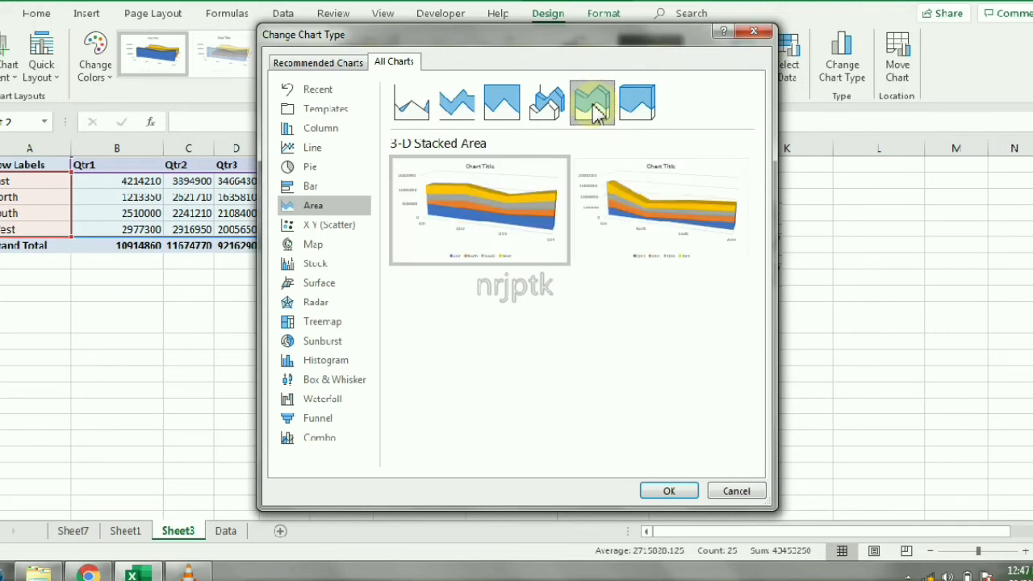
mouse_move(495, 231)
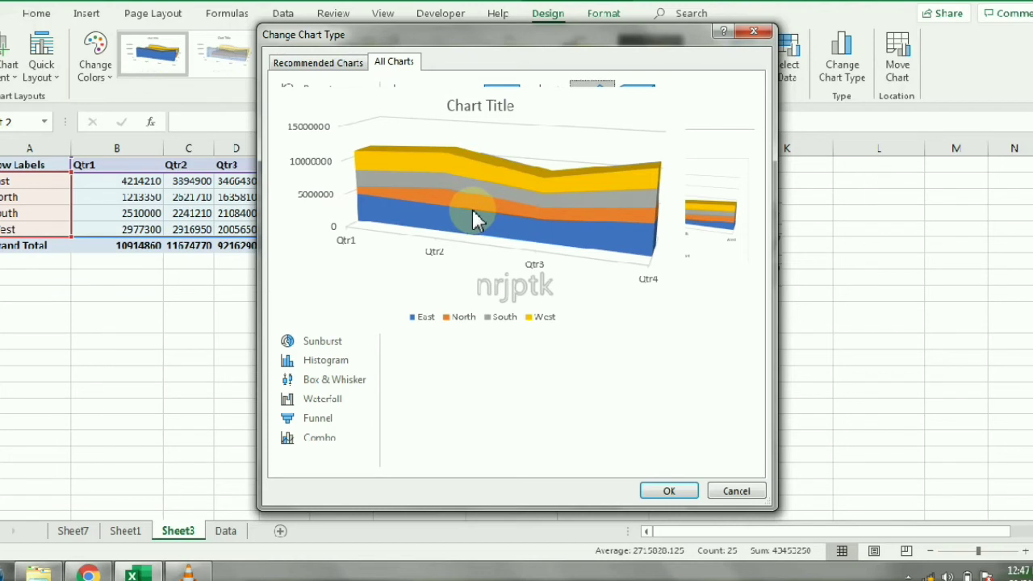
click(666, 491)
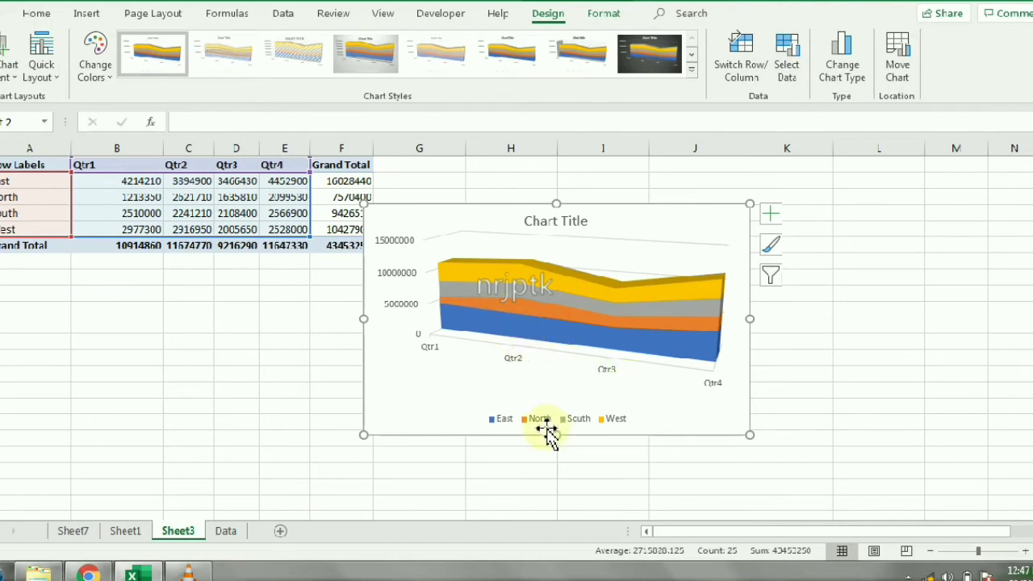
click(512, 313)
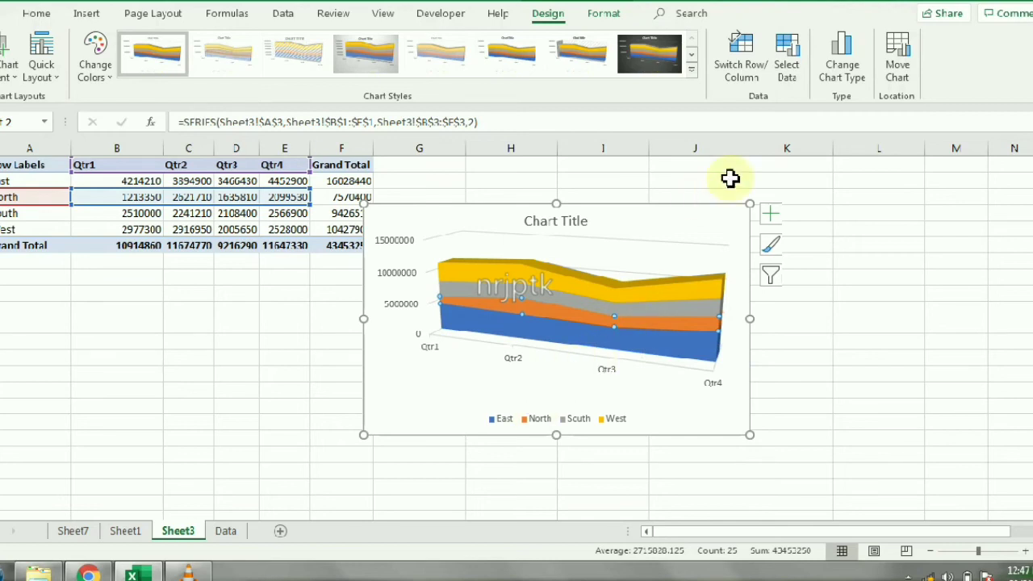
click(841, 71)
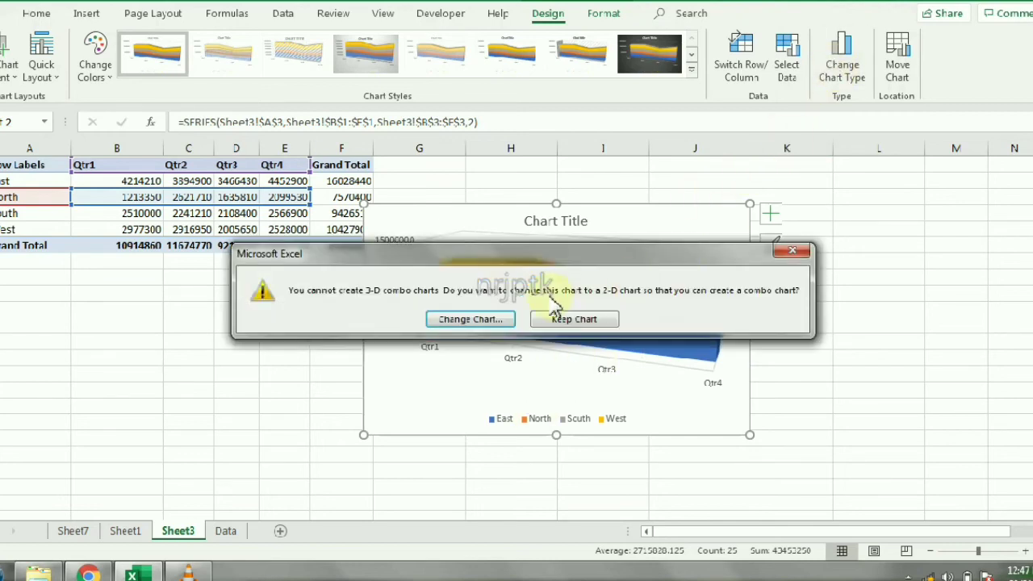
click(470, 320)
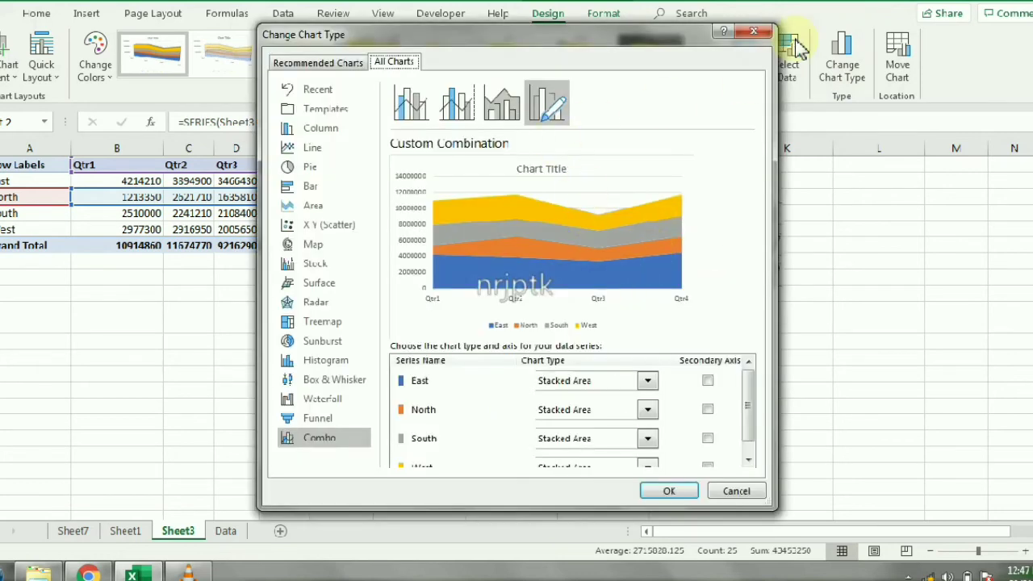
click(754, 31)
Step: Delete the stacked area chart and insert a 3-D 100% Stacked Area chart of A1:E5
key(Delete)
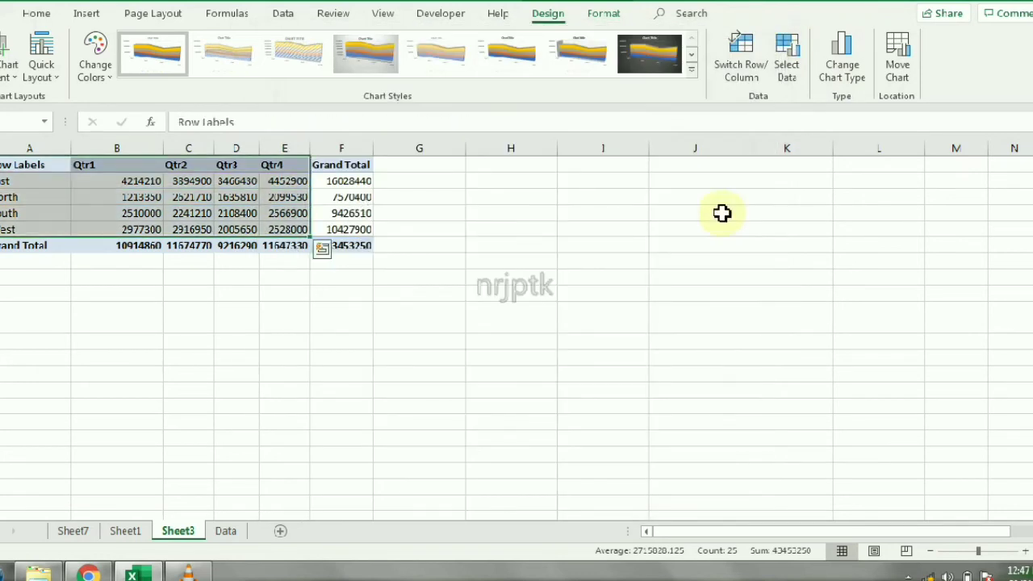
click(84, 15)
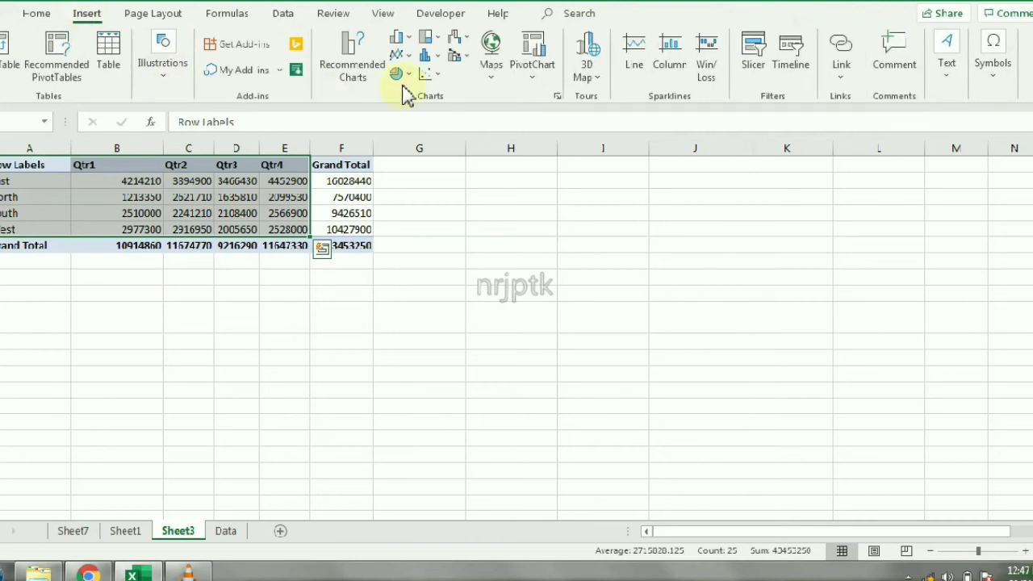
click(399, 54)
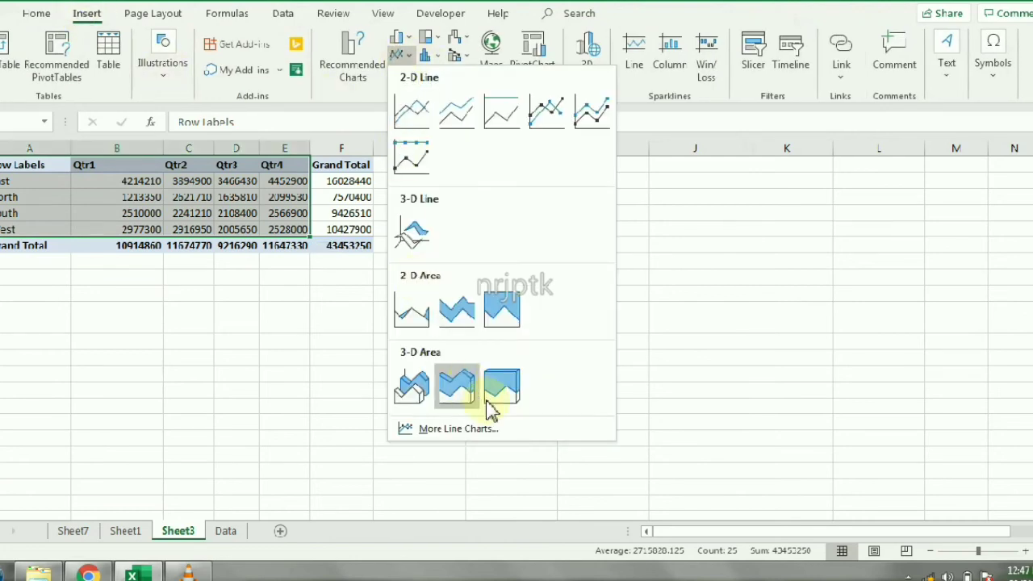
click(502, 386)
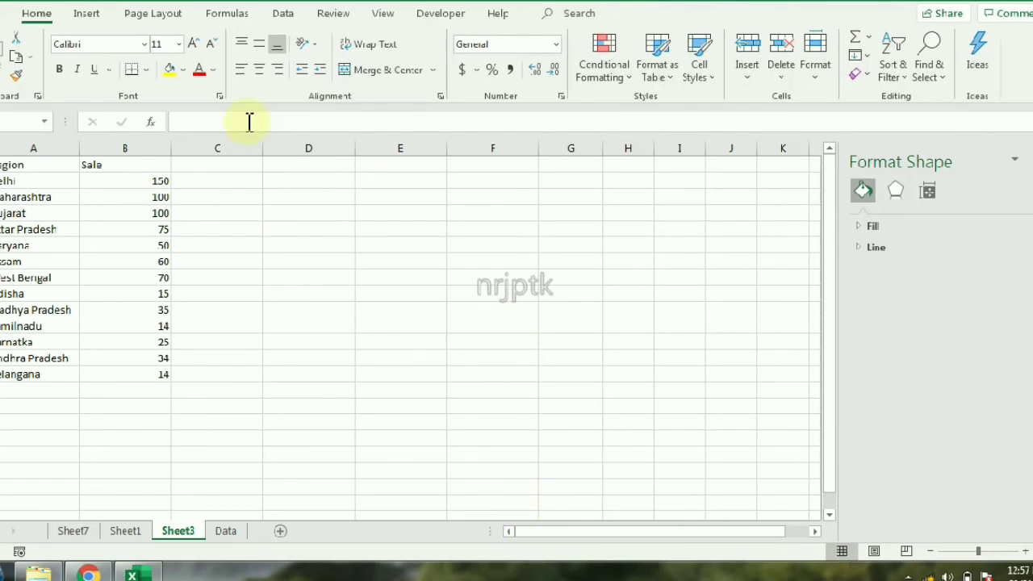
Step: Insert a Treemap chart of the regional sales in A1:B14 and remove its legend
drag(16, 164, 147, 379)
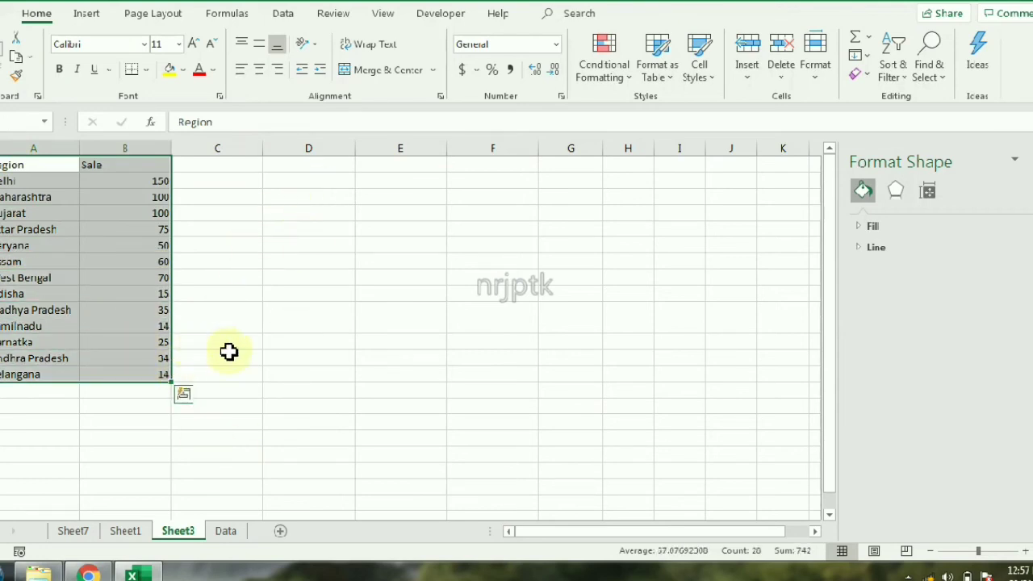
click(93, 14)
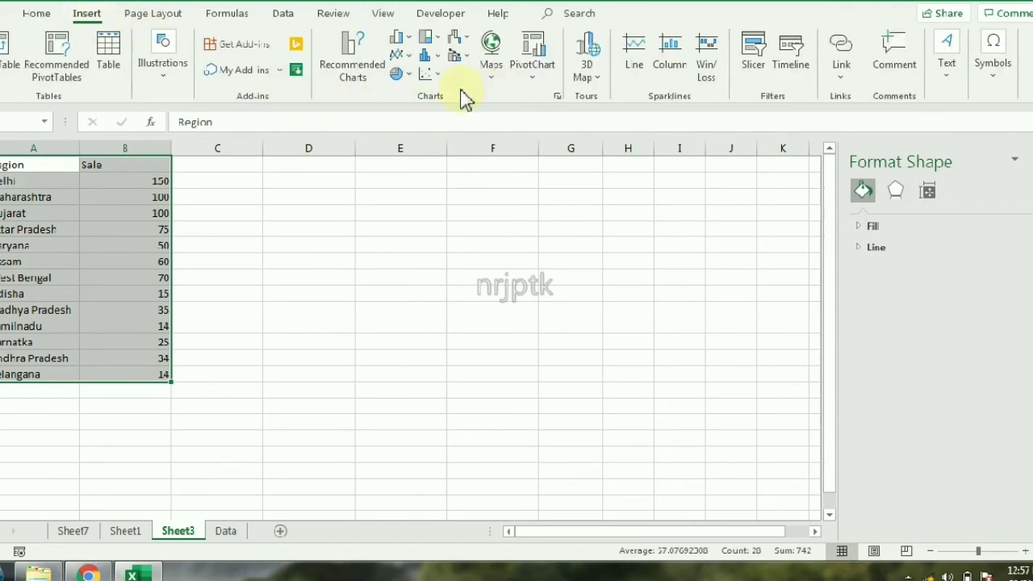
click(436, 40)
click(440, 93)
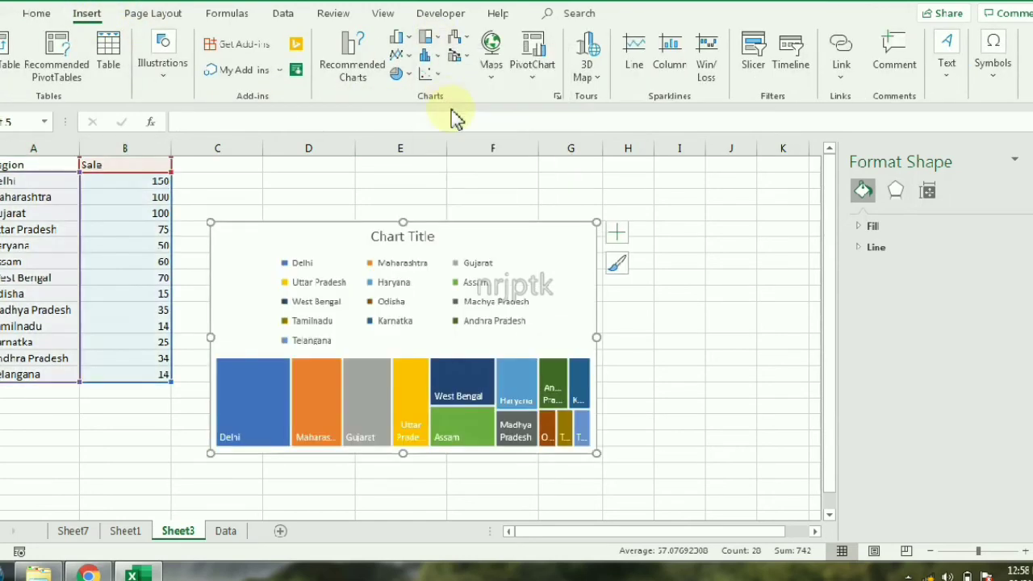
click(450, 286)
click(412, 284)
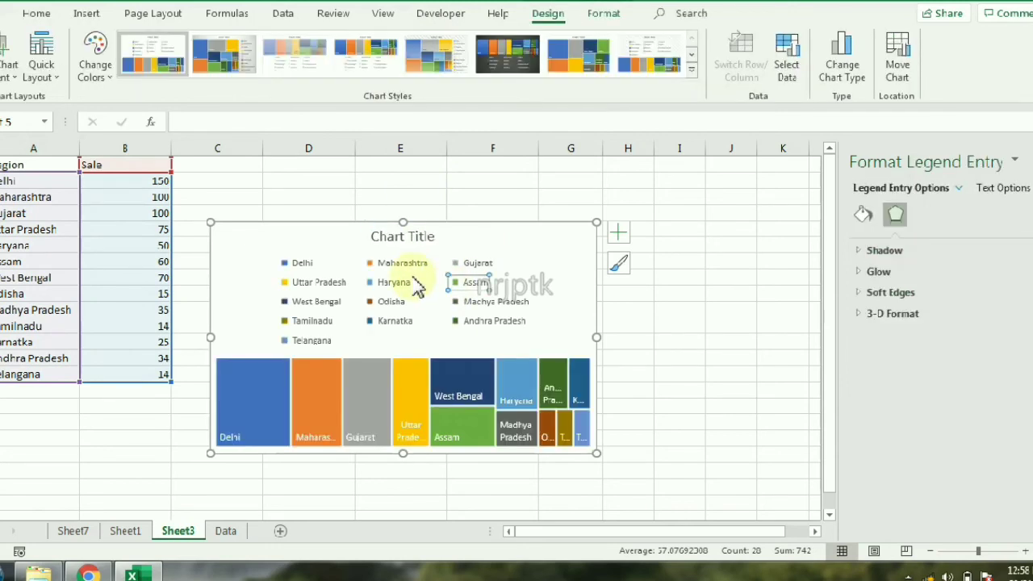
key(Delete)
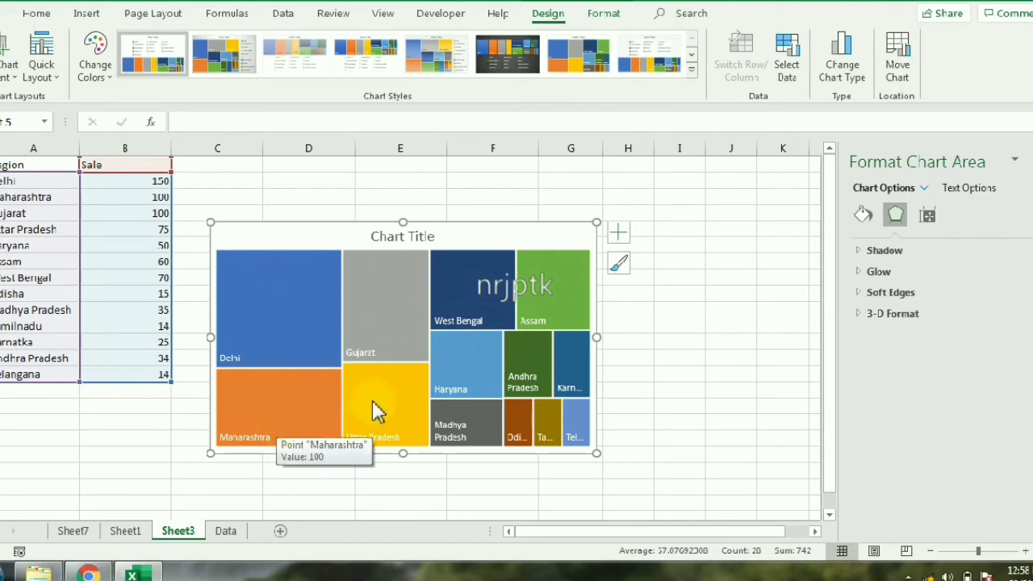
Step: Delete the regional sales treemap and insert a Sunburst chart of A1:B14 instead
mouse_move(498, 418)
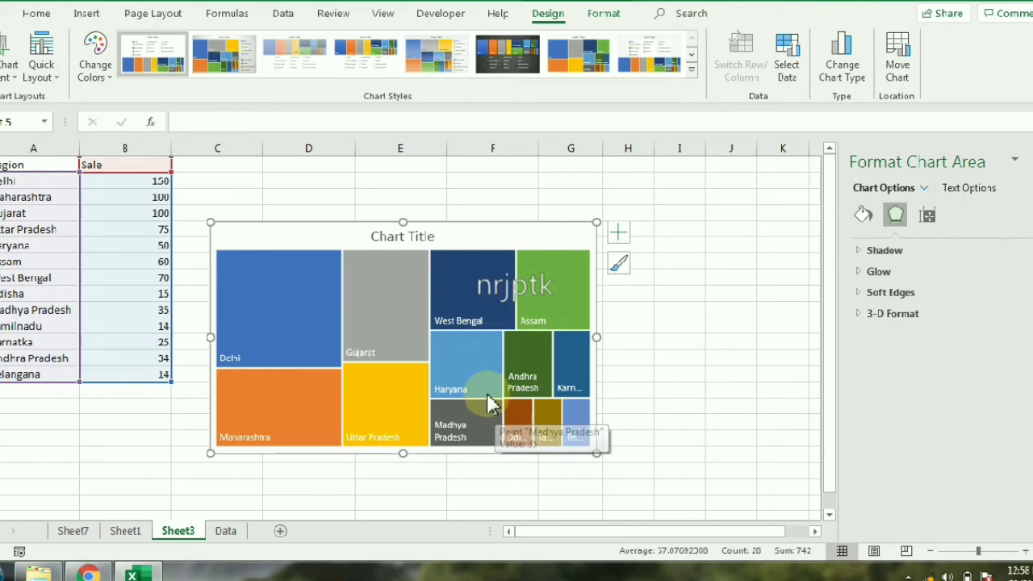
mouse_move(488, 401)
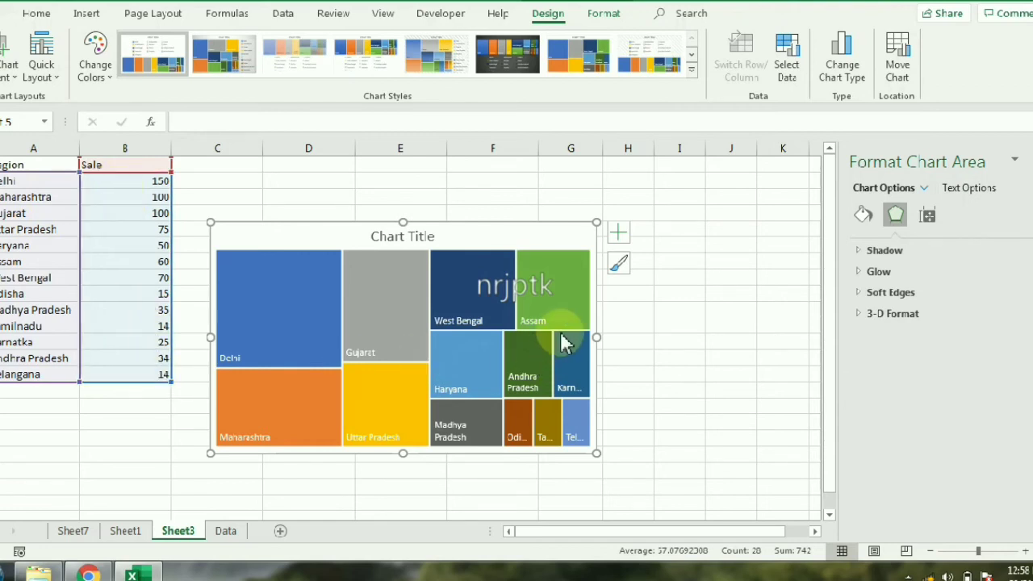
mouse_move(565, 341)
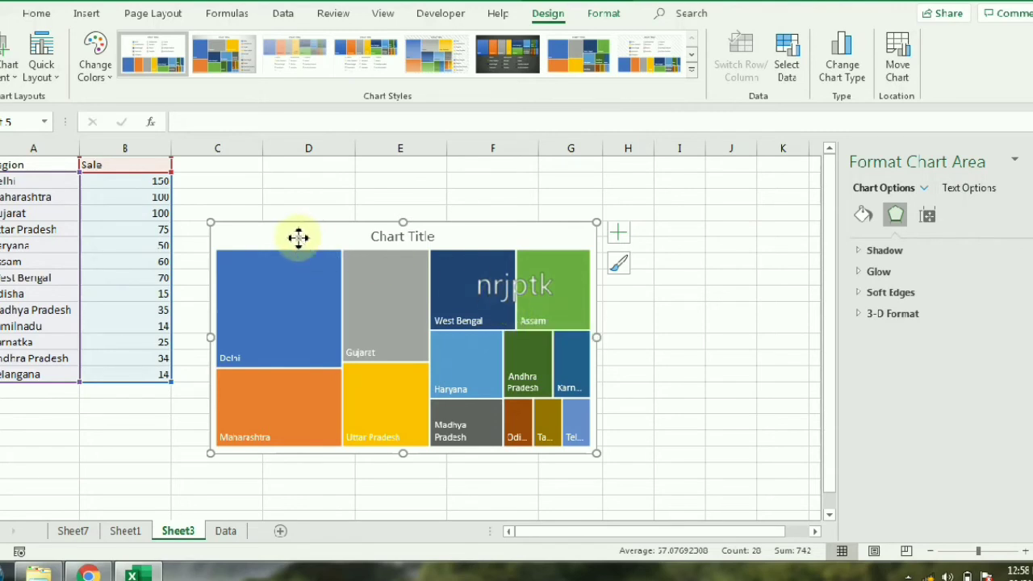
key(Delete)
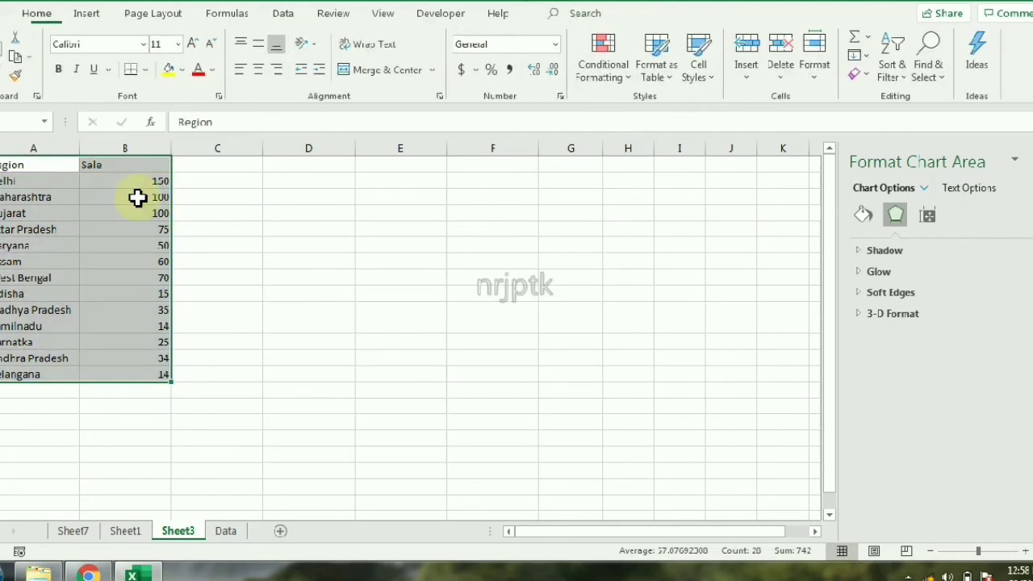
drag(39, 169, 142, 376)
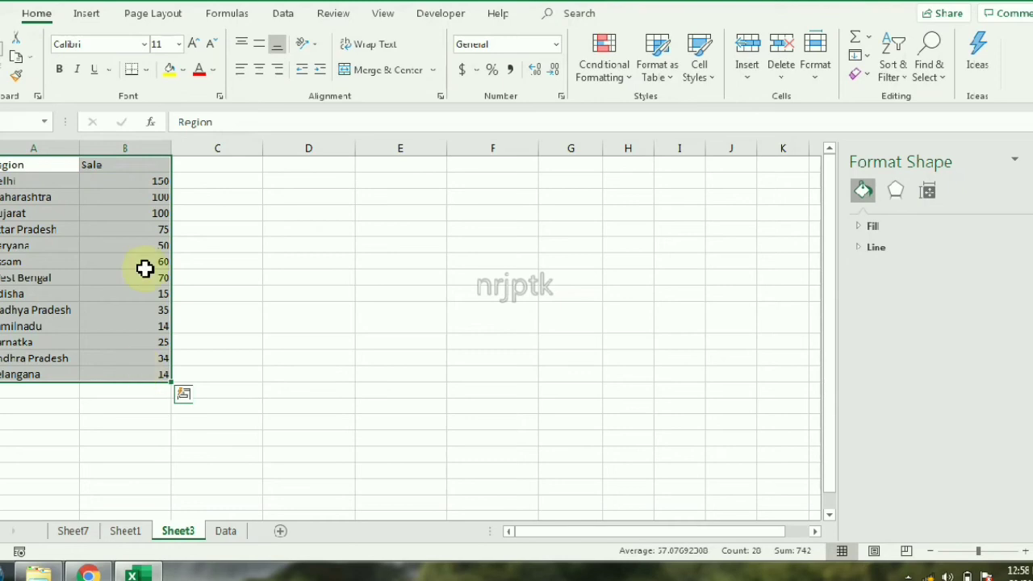
click(84, 14)
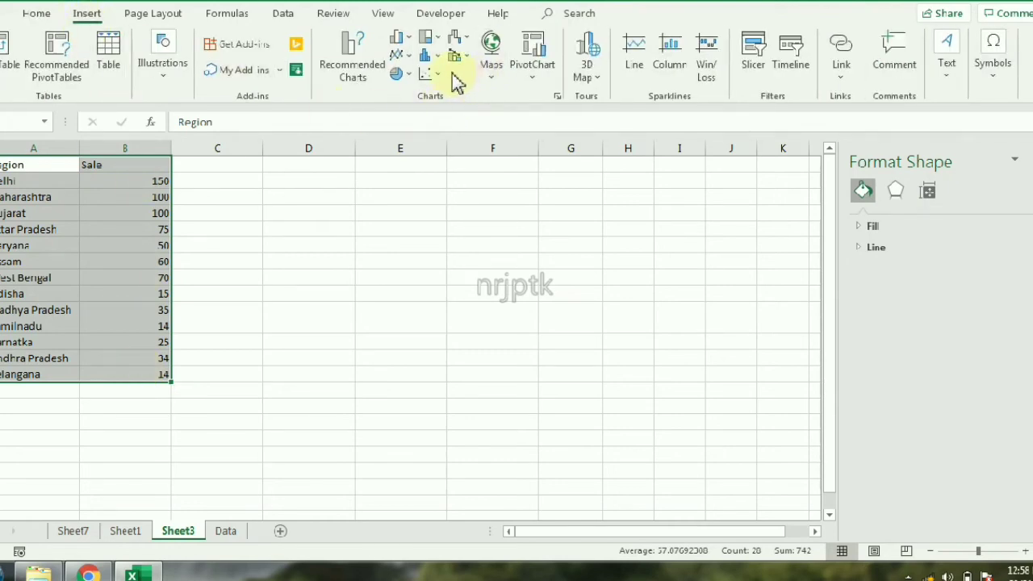
click(426, 38)
click(440, 167)
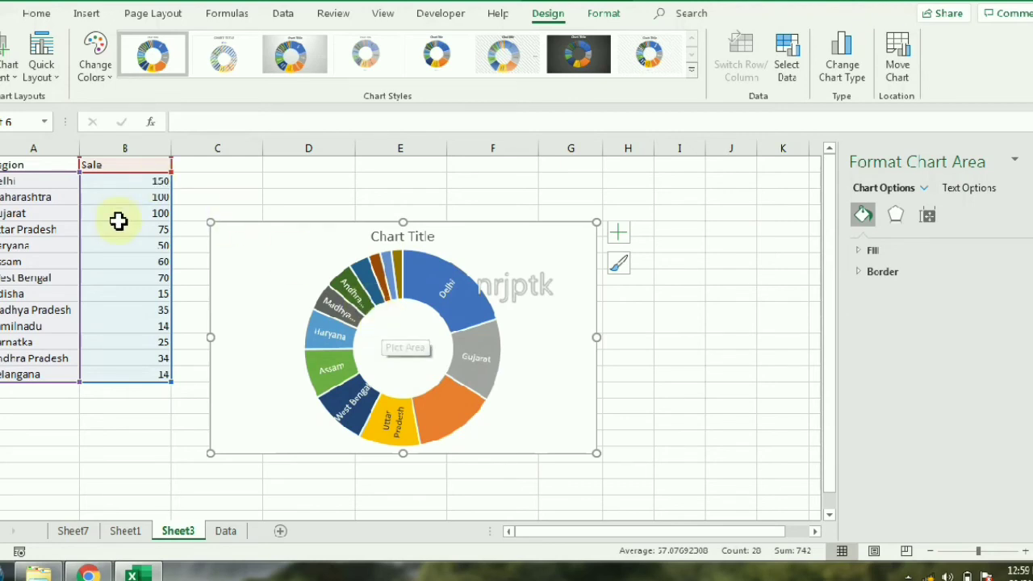
Step: Compare Delhi's entry and sale value in the table with its segment in the sunburst chart
click(37, 186)
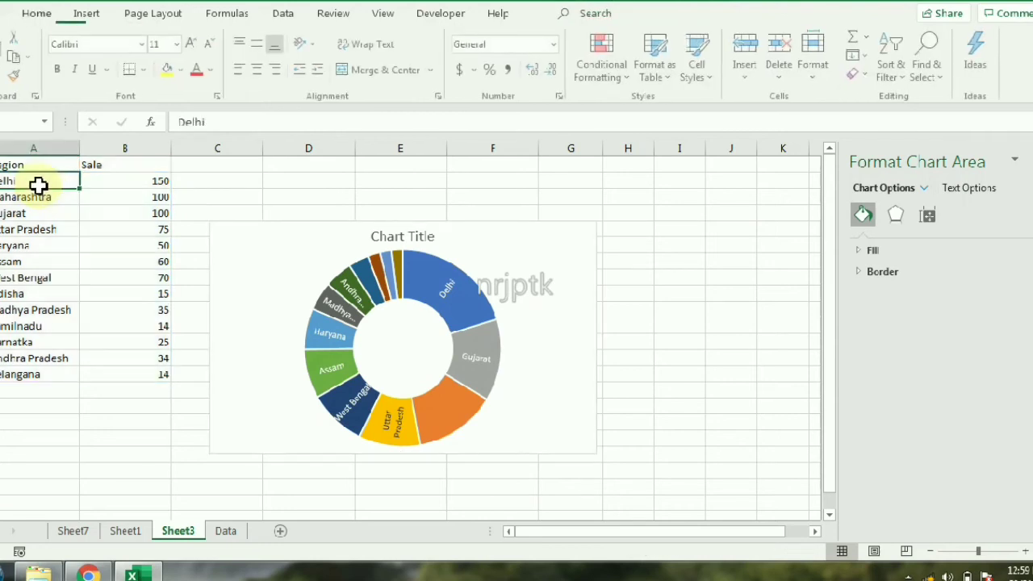
click(111, 185)
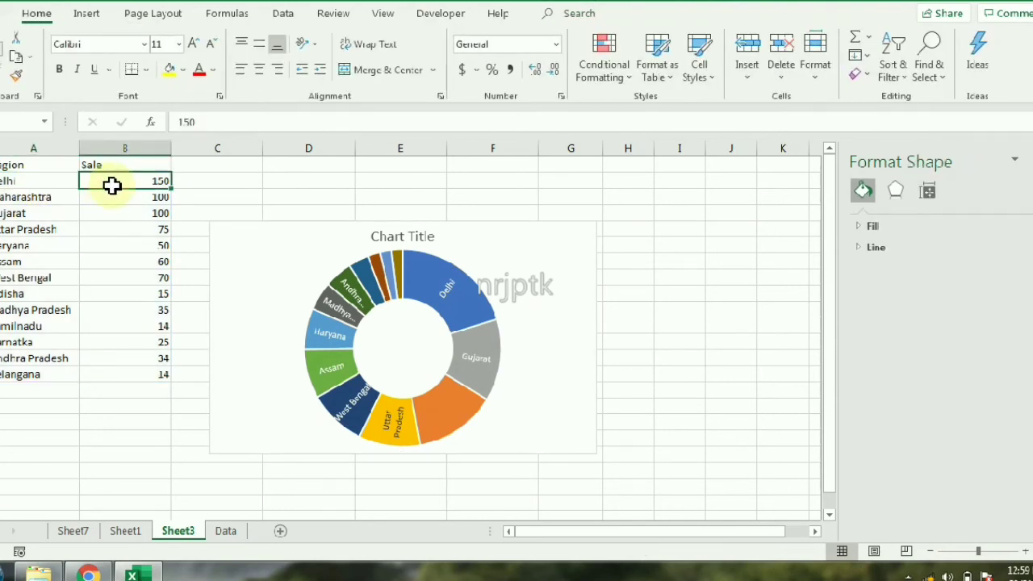
click(531, 246)
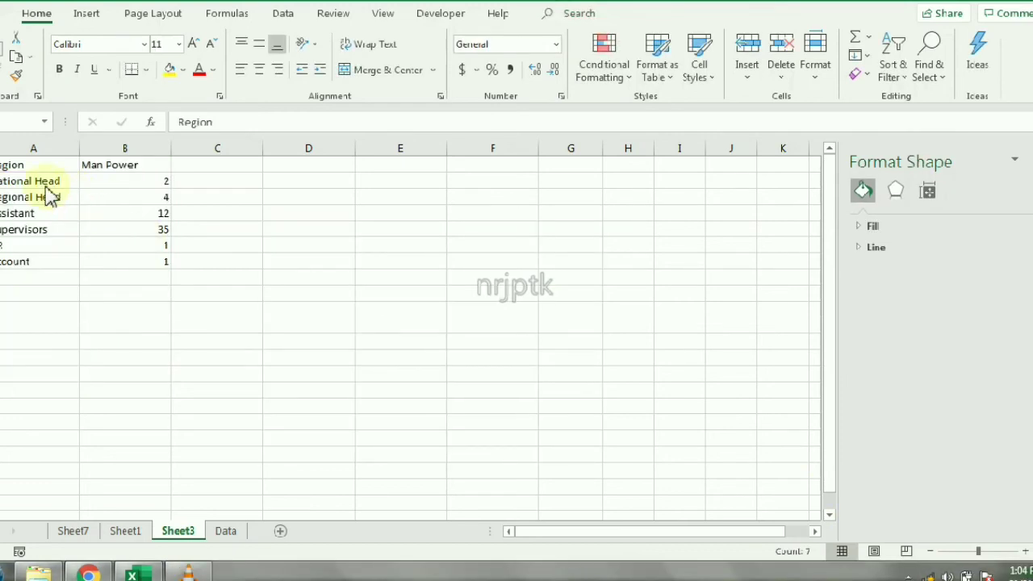
Step: Insert a Treemap chart of the manpower data in A1:B7
key(ctrl+shift+Down)
drag(35, 169, 124, 269)
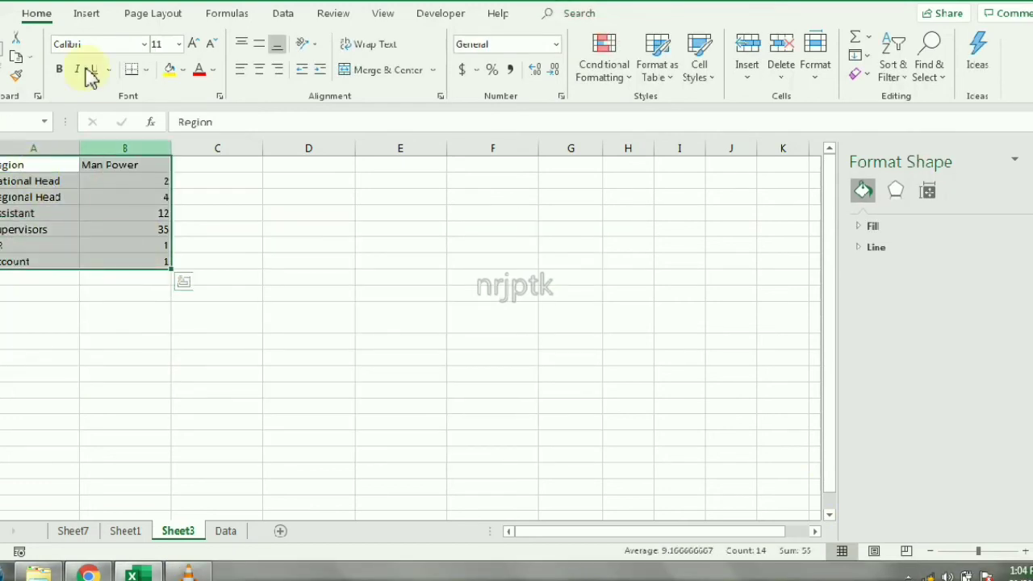
click(87, 14)
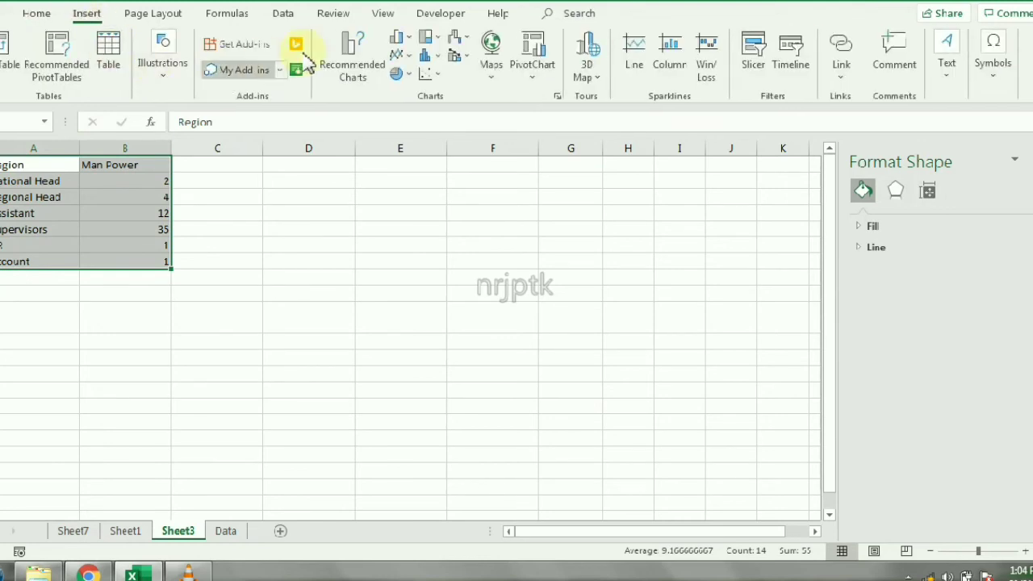
click(427, 40)
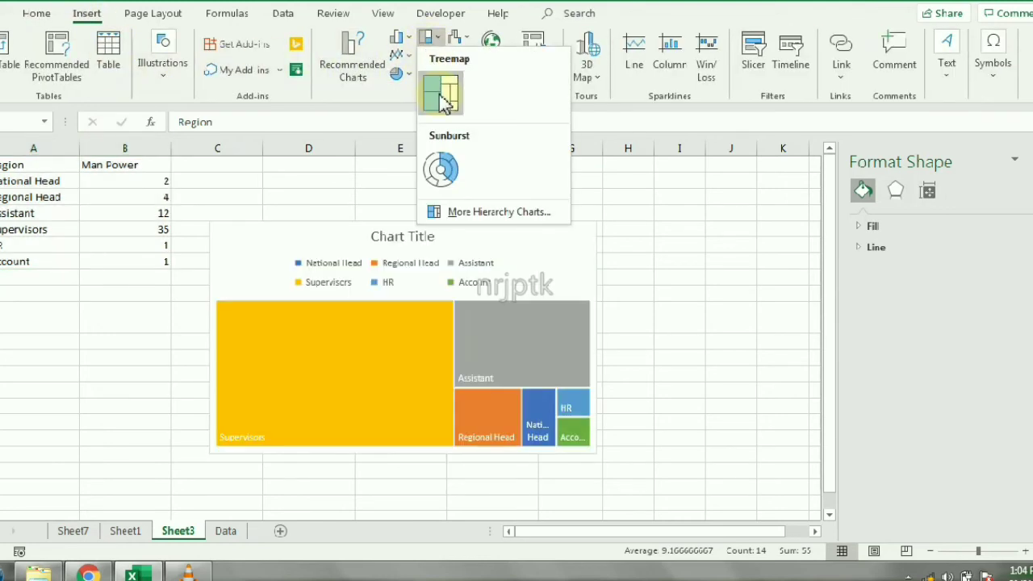
click(441, 95)
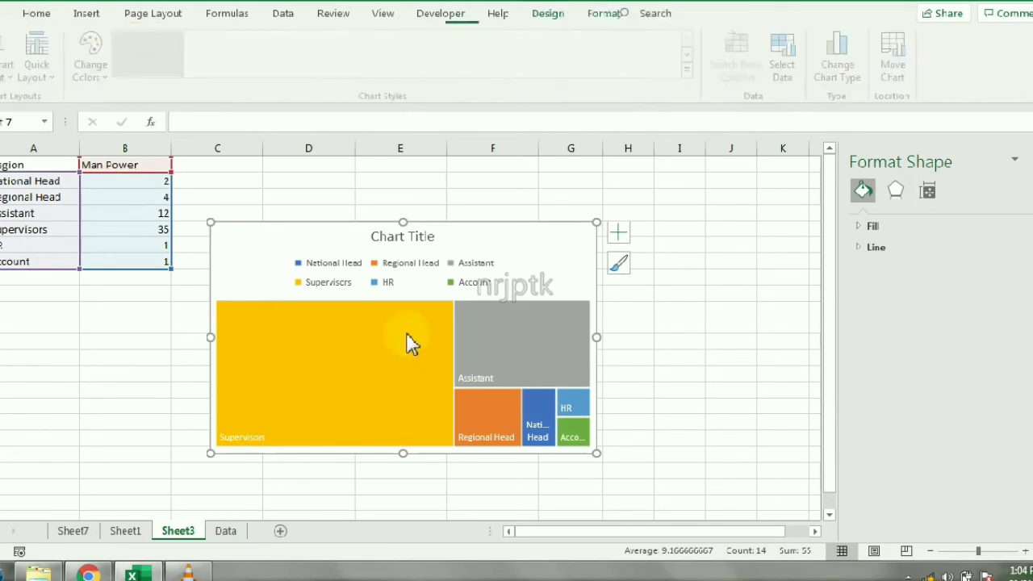
Step: Remove the whole legend from the manpower treemap
click(353, 264)
click(355, 265)
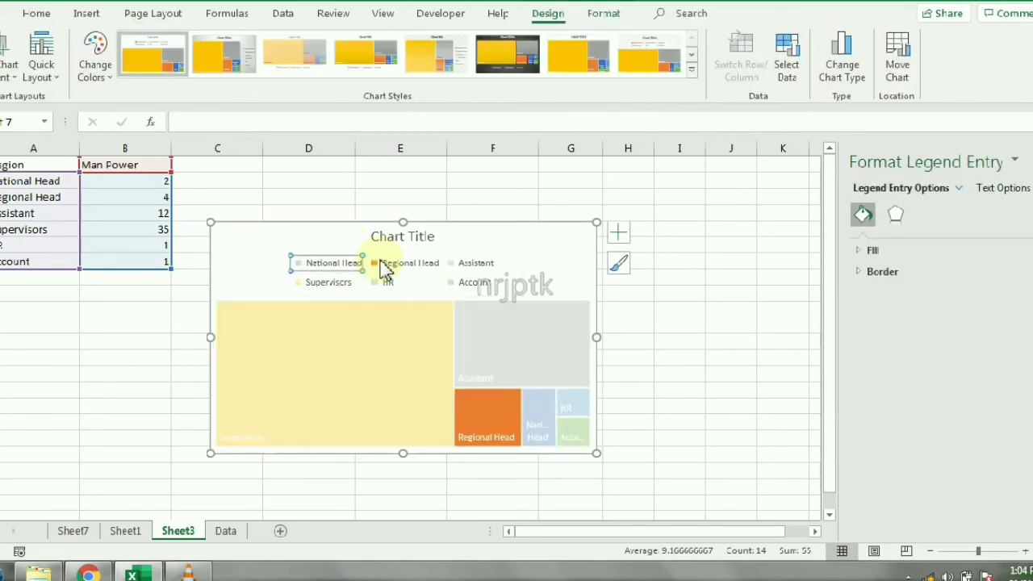
click(284, 262)
click(289, 263)
key(Delete)
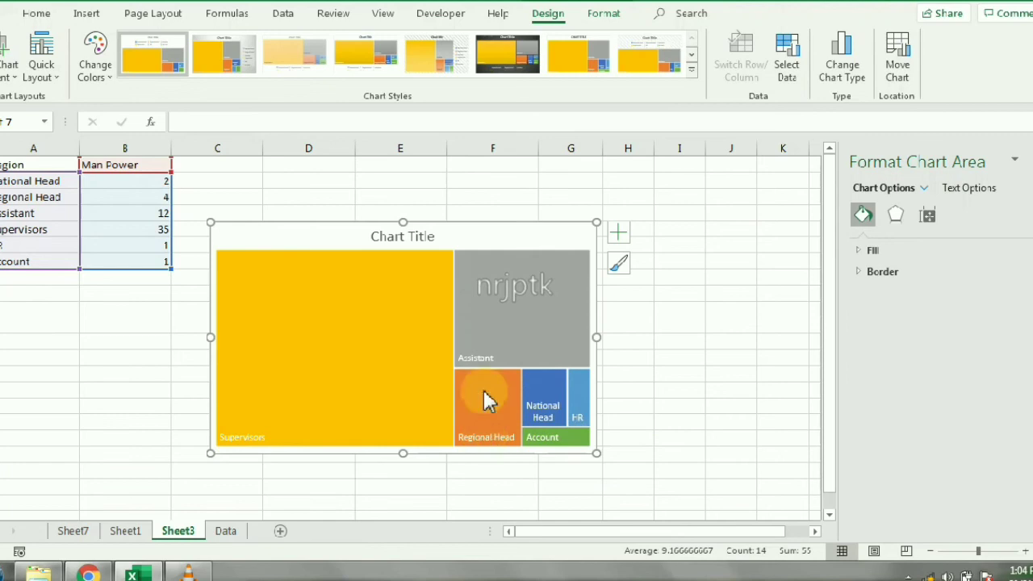
Step: Delete the manpower treemap and insert a Sunburst chart of the same data in A1:B7
mouse_move(329, 397)
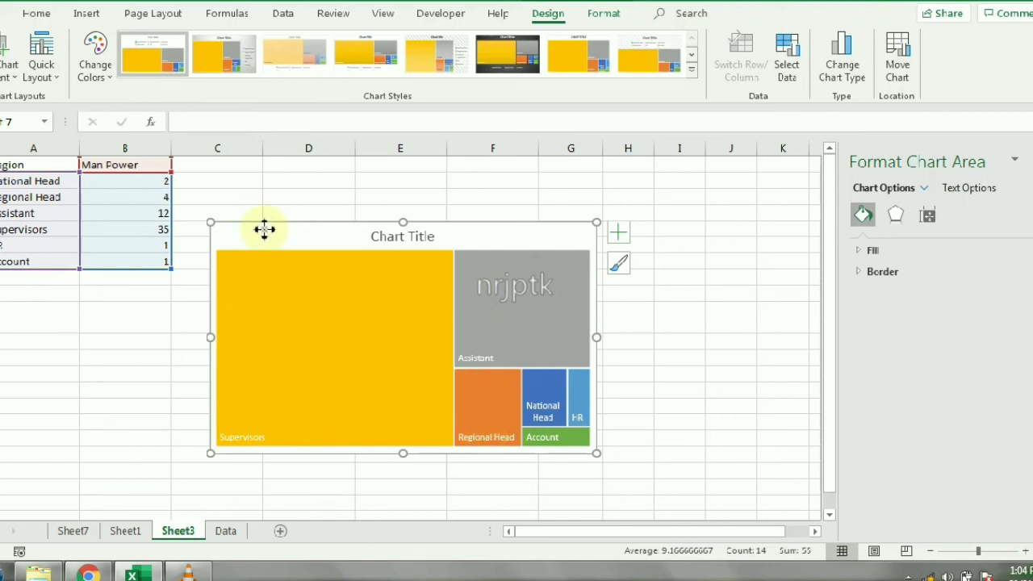
key(Delete)
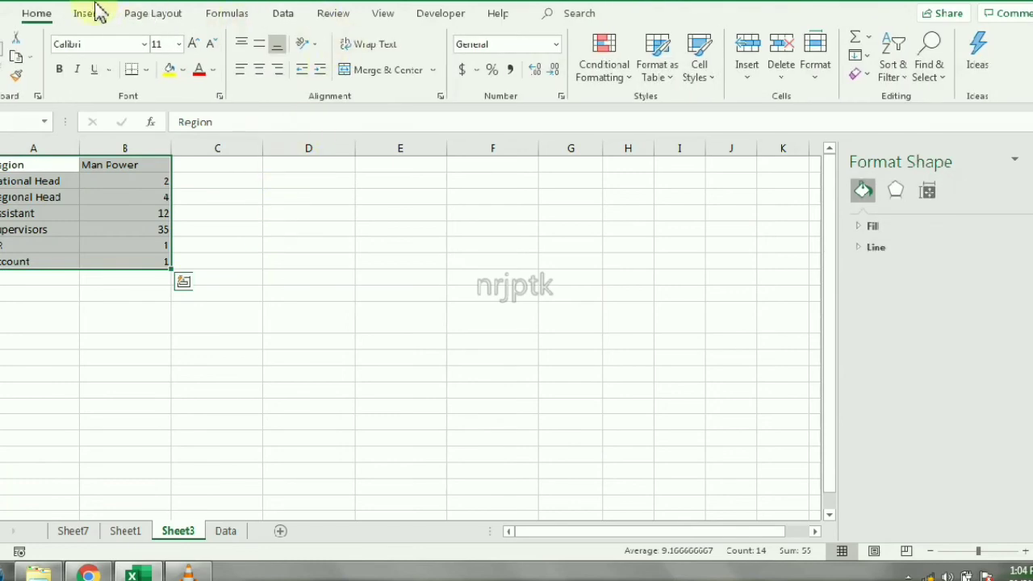
click(94, 12)
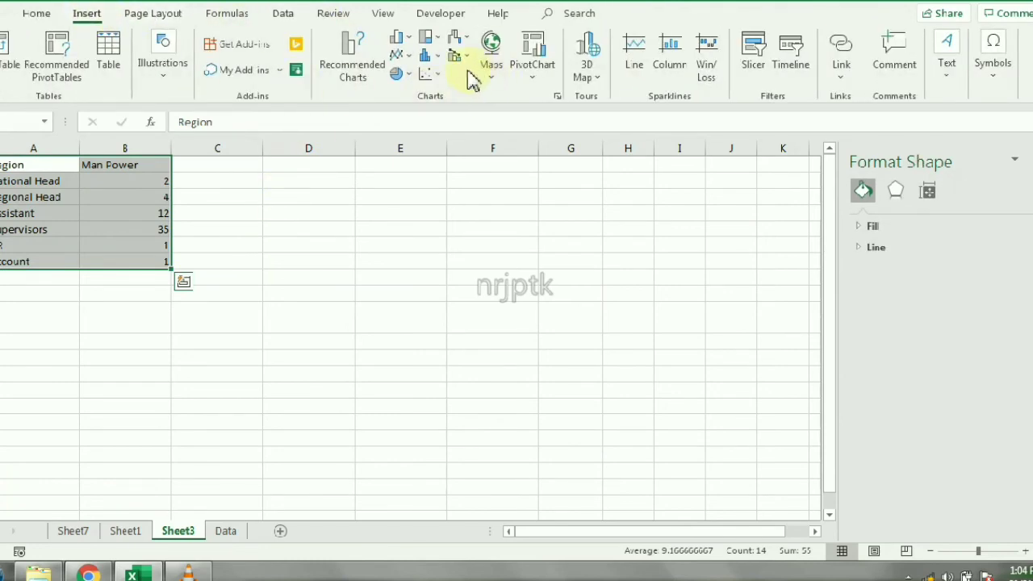
click(432, 38)
click(440, 170)
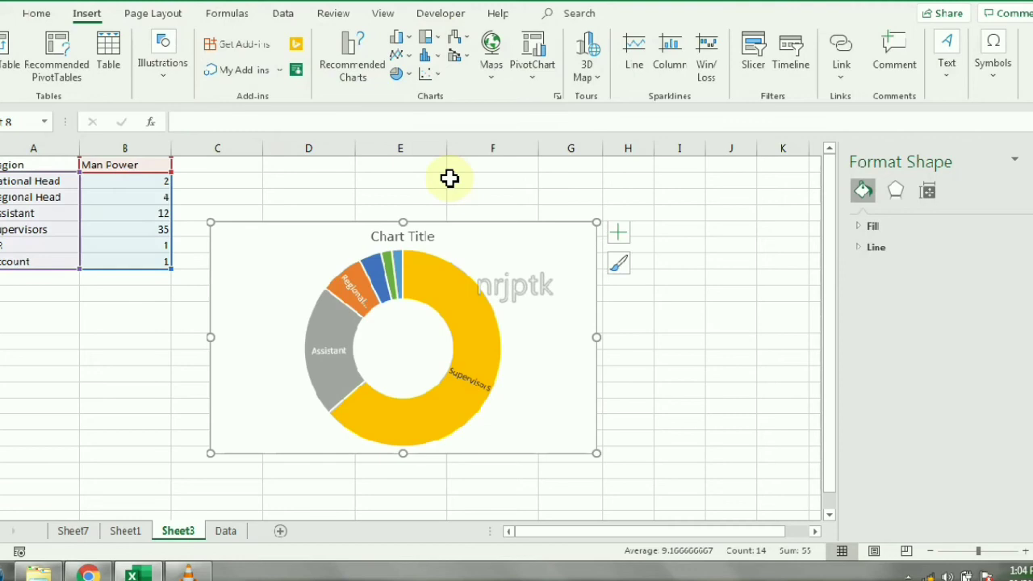
Step: Enlarge the manpower sunburst chart by extending its lower-right and upper-right corners outward
drag(597, 456, 660, 493)
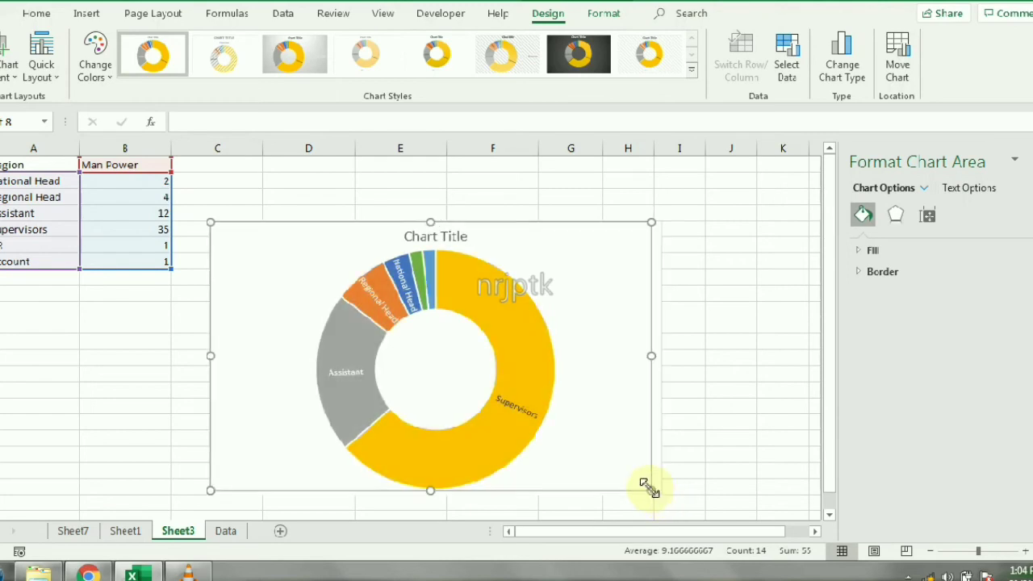
drag(658, 494, 687, 521)
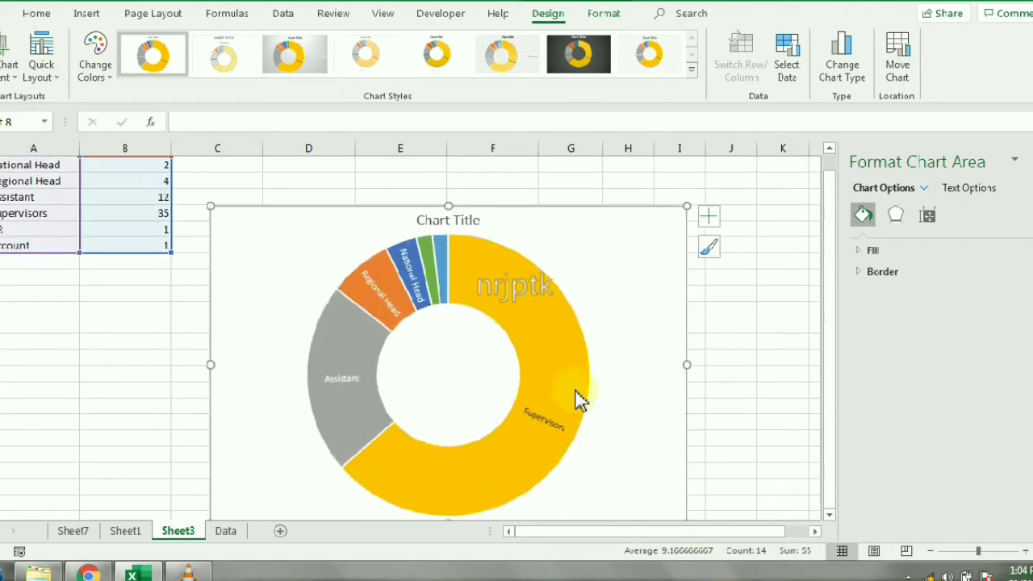
click(434, 272)
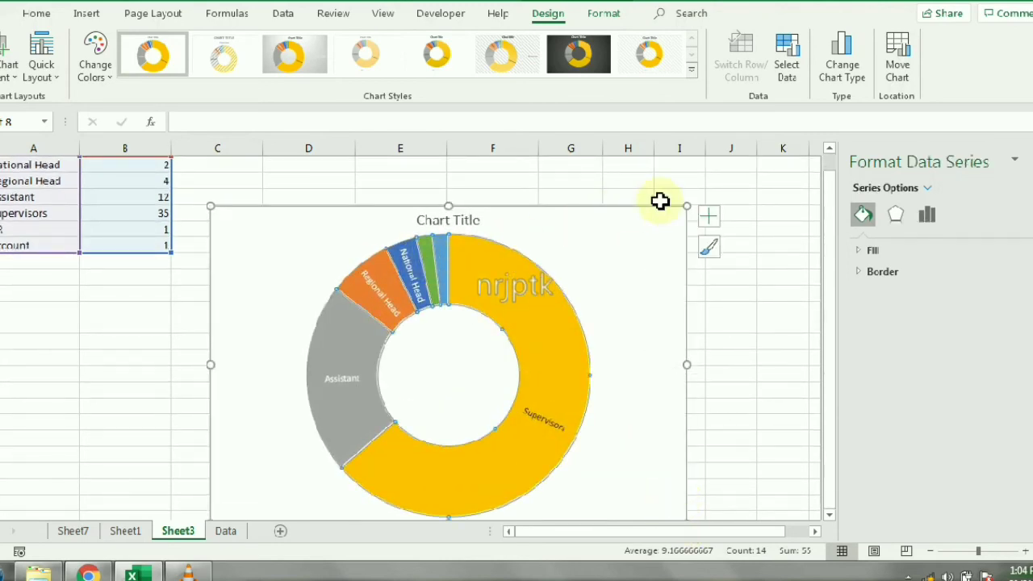
drag(686, 208, 729, 184)
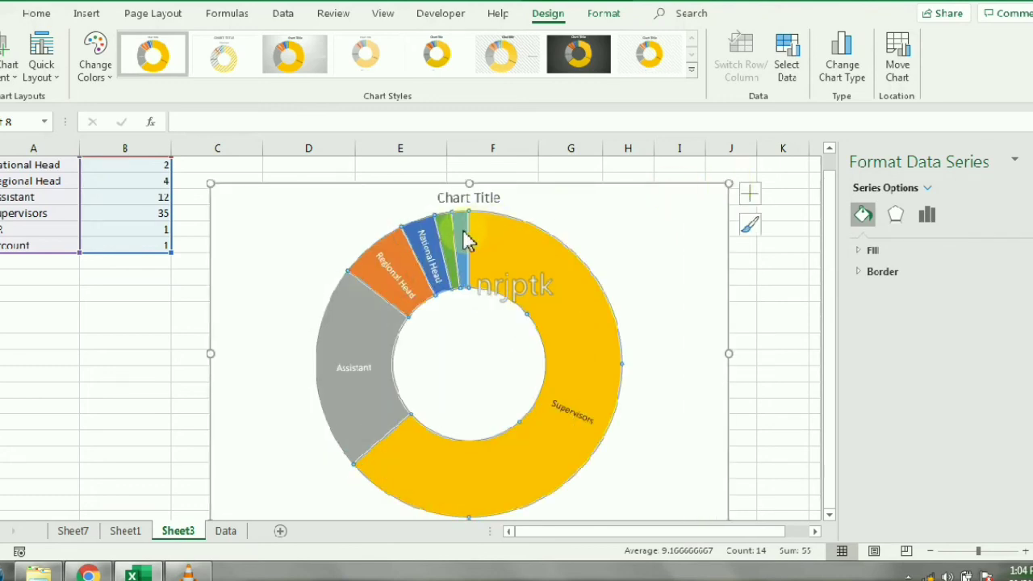
click(652, 270)
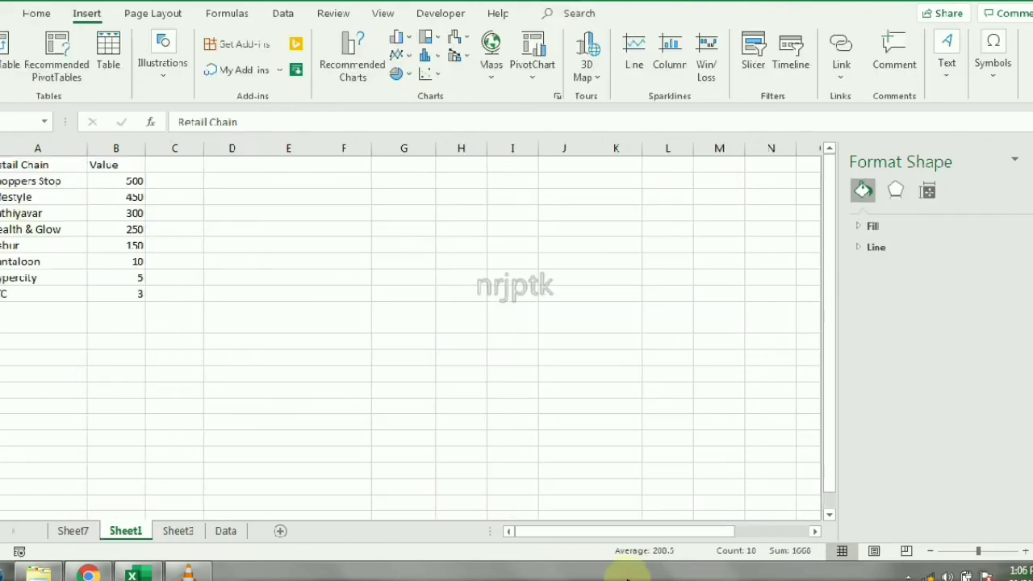
Step: Insert a Histogram chart of the retail chain values in A1:B9, and delete it after viewing
click(46, 183)
key(ctrl+a)
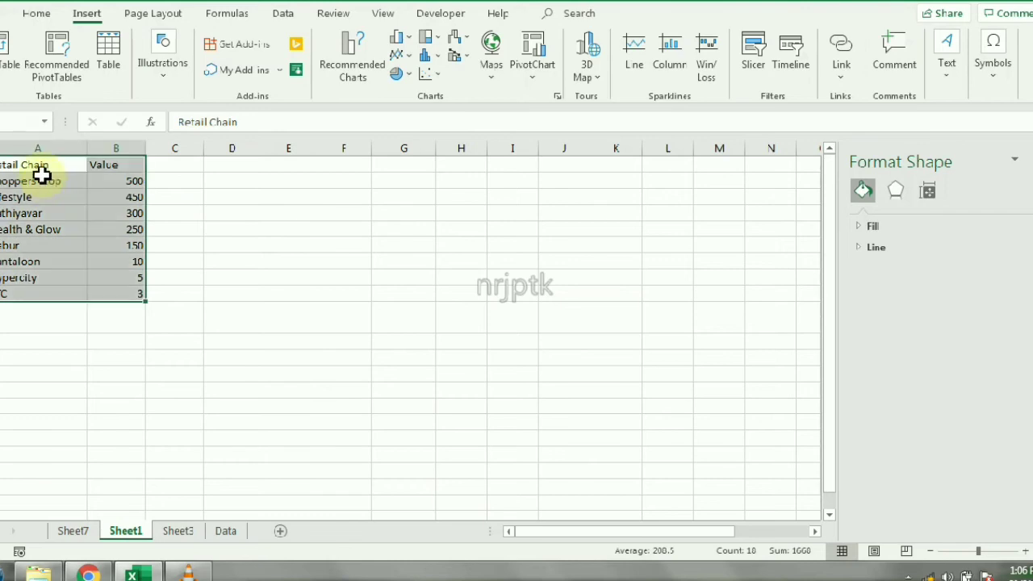
drag(31, 165, 126, 297)
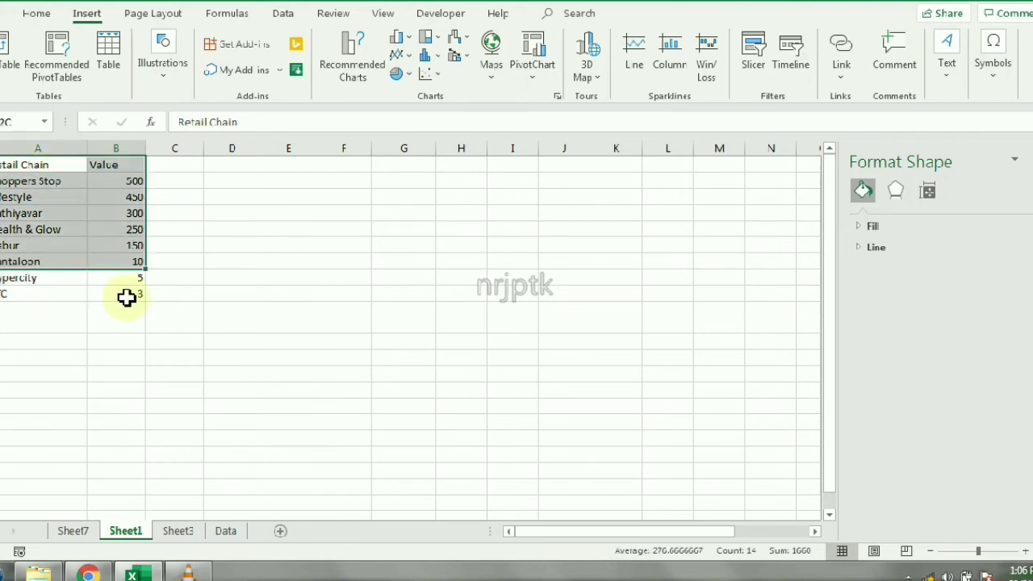
click(431, 58)
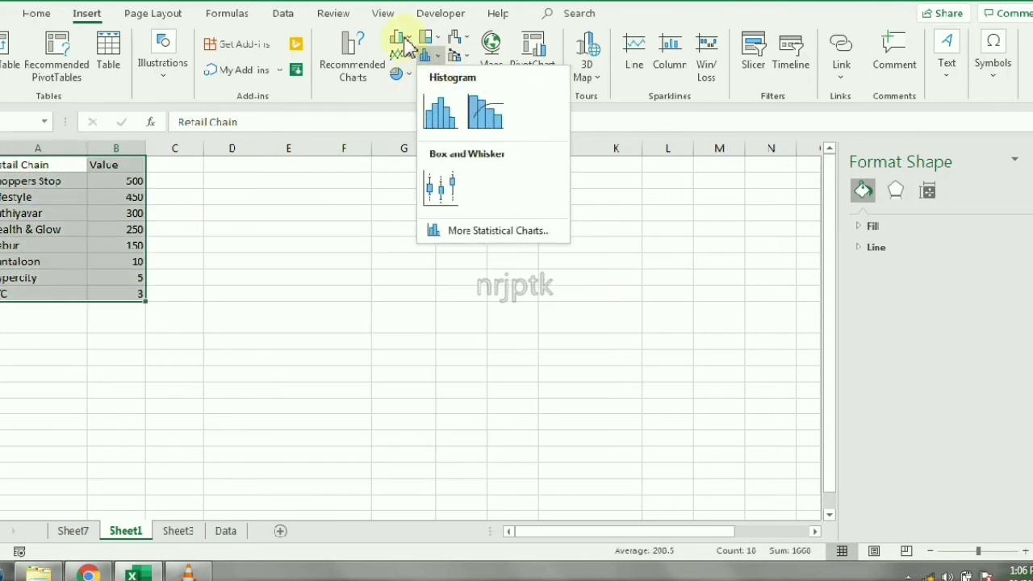
click(441, 113)
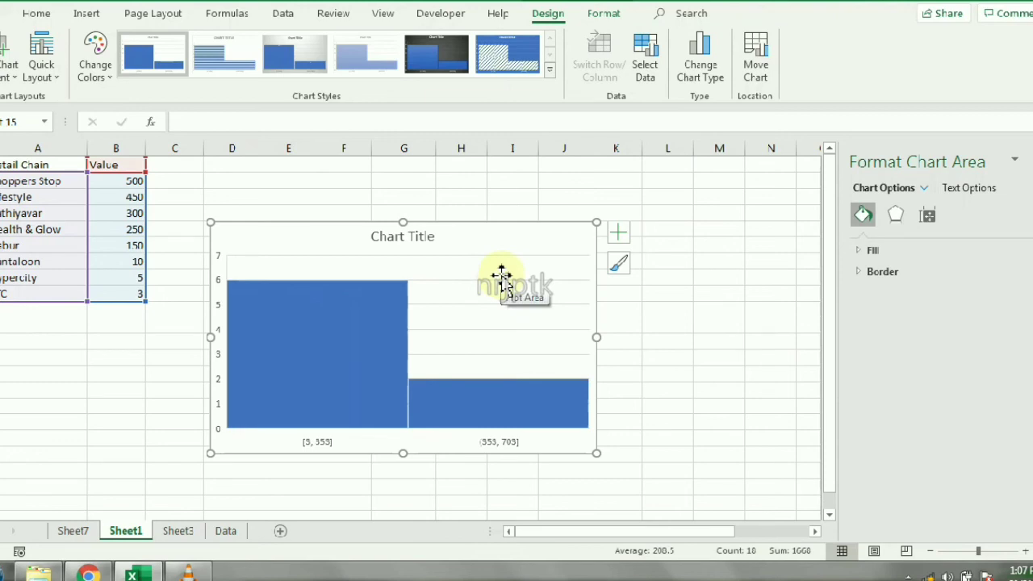
key(Delete)
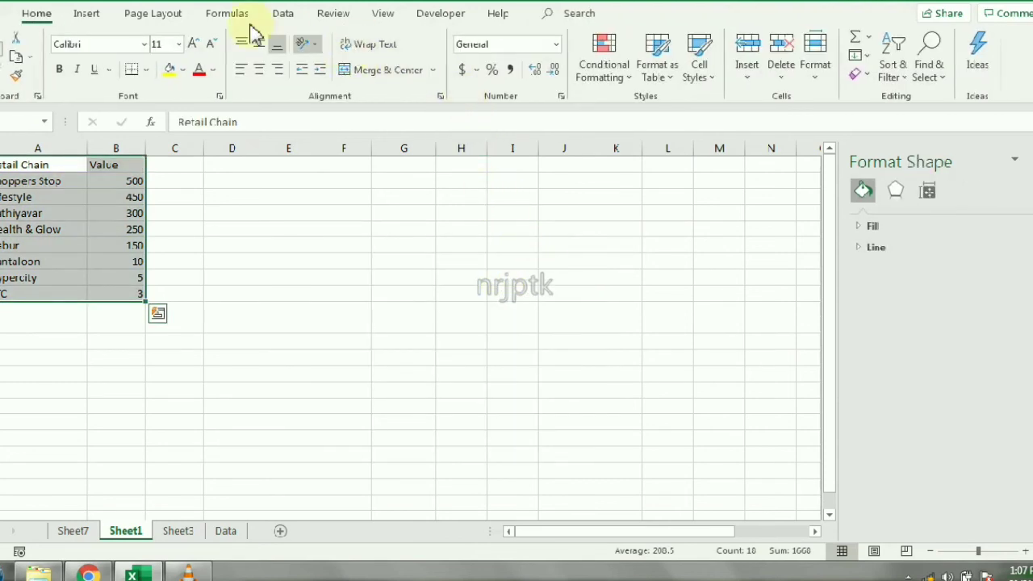
Step: Insert a Box and Whisker chart of the retail chain values in A1:B9, and delete it after viewing
click(89, 15)
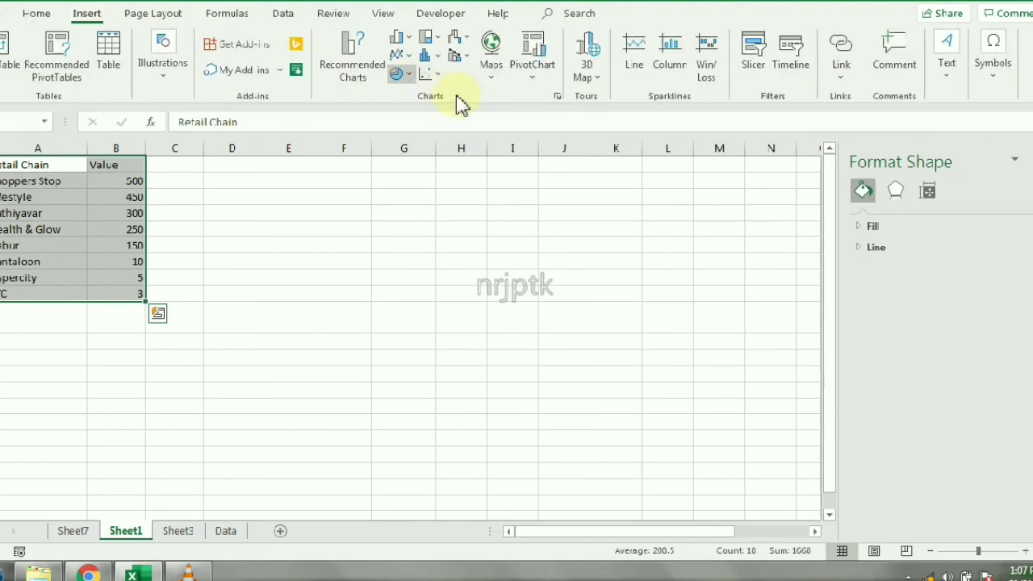
click(426, 55)
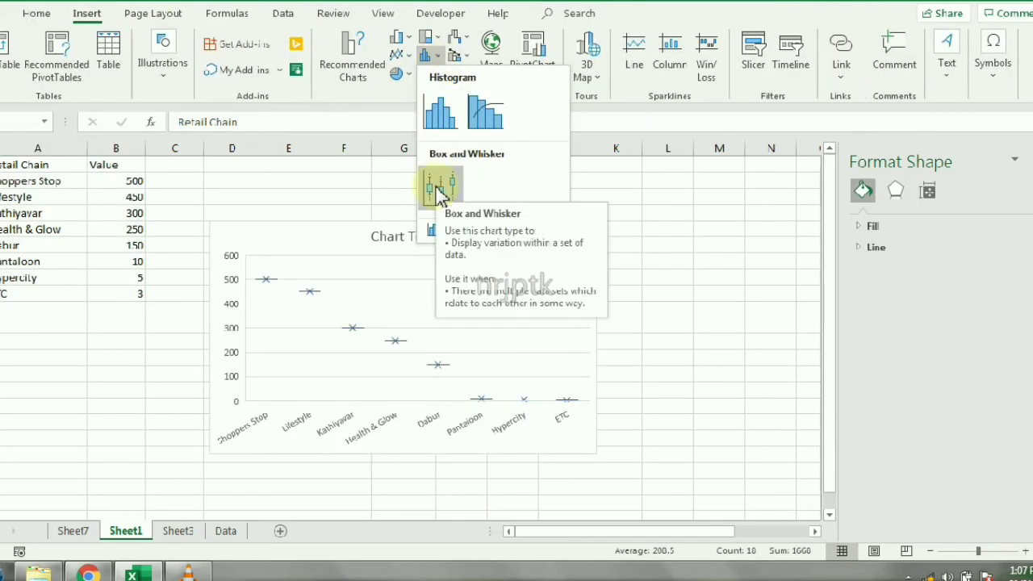
click(440, 191)
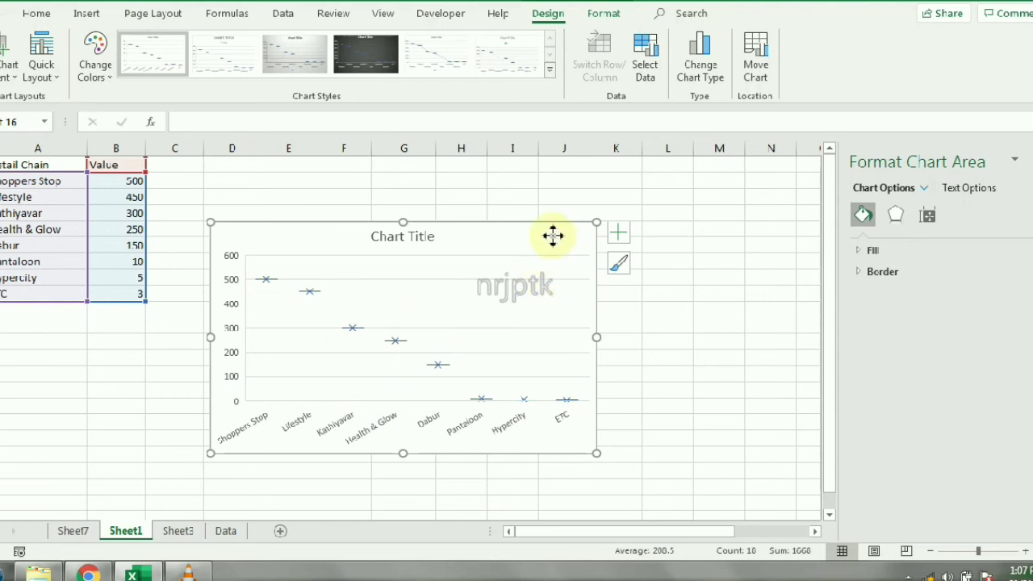
key(Delete)
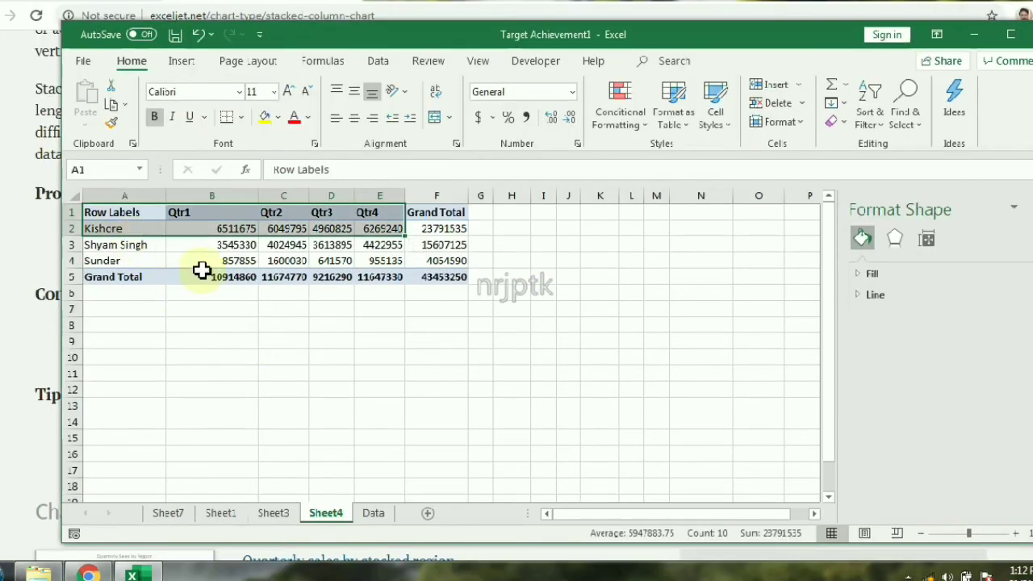
Step: Insert a markers-only Scatter chart of the first salesperson's quarterly sales in A1:E2, and delete it after viewing
click(181, 63)
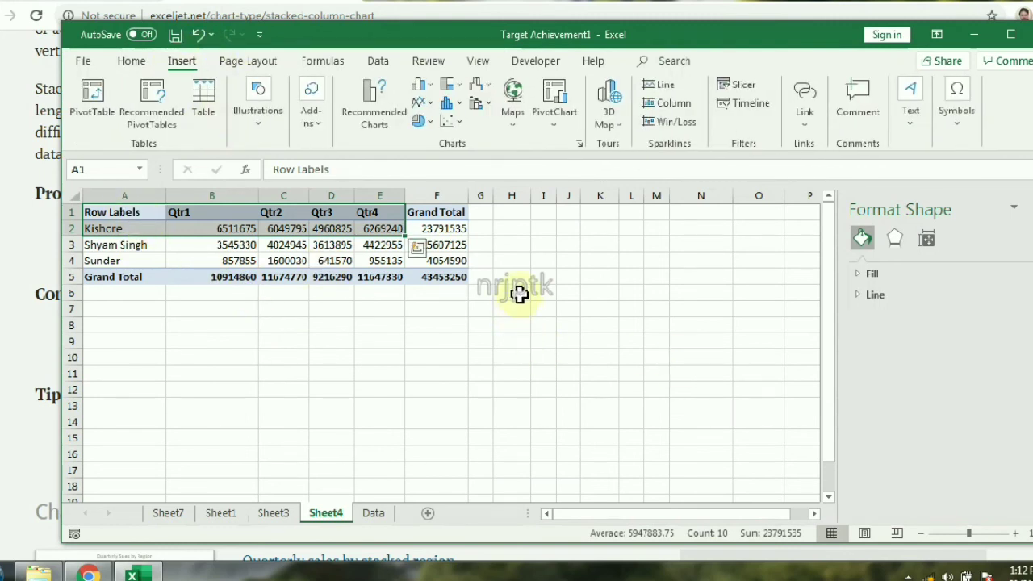
click(447, 121)
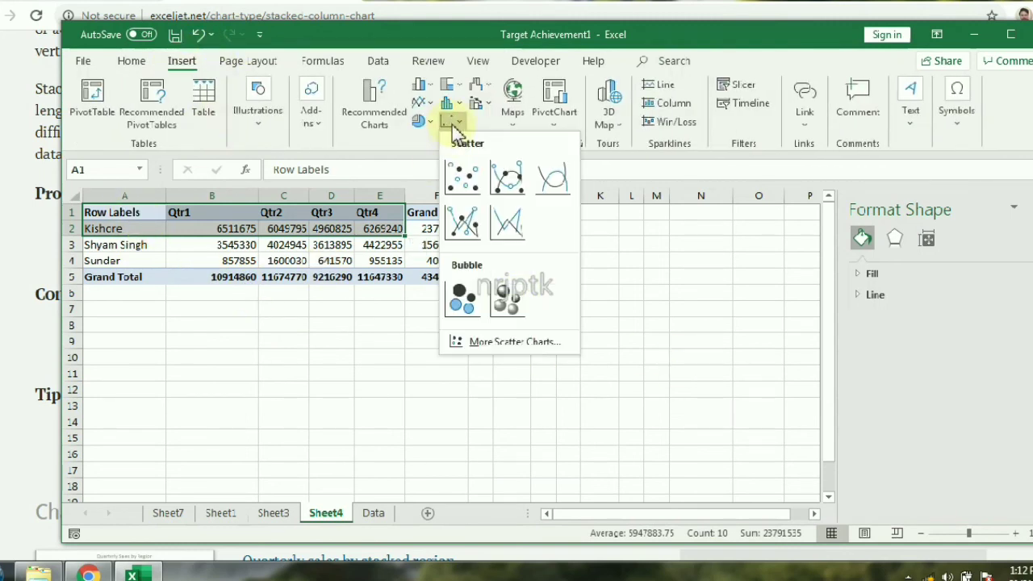
click(471, 194)
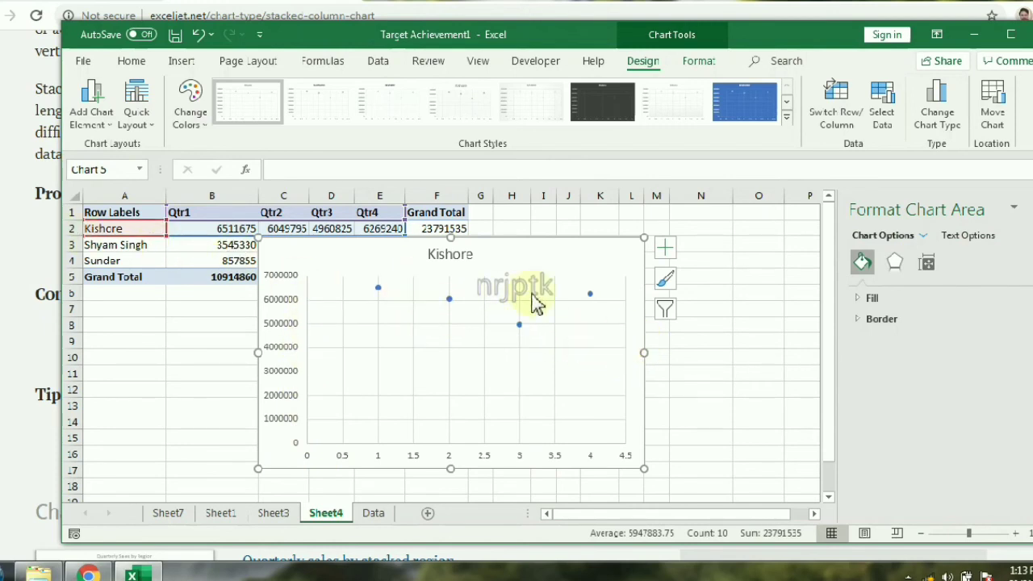
key(Delete)
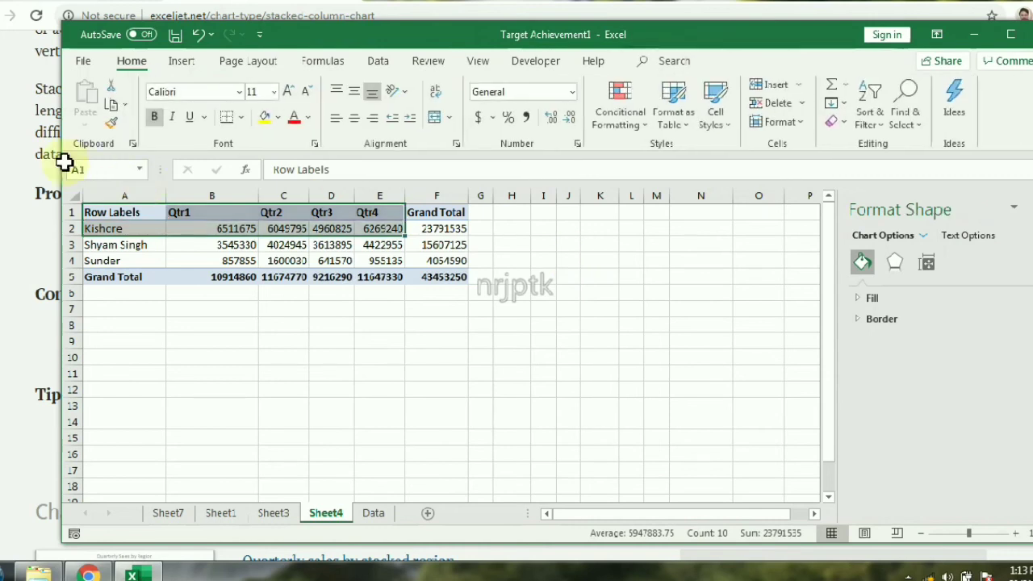
Step: Insert a markers-only Scatter chart comparing the first two salespeople's quarterly sales in A1:E3
drag(106, 211, 379, 244)
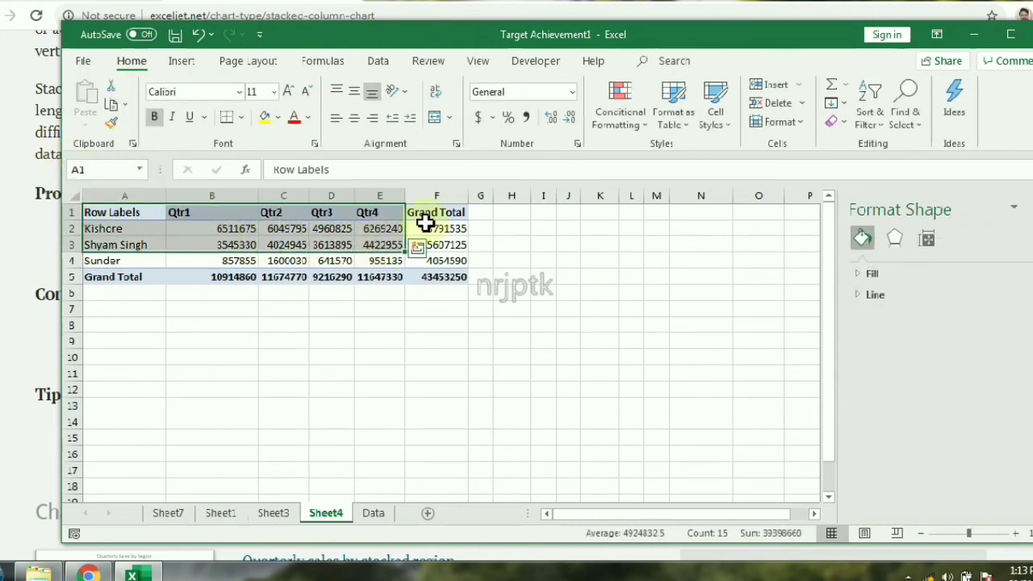
click(183, 63)
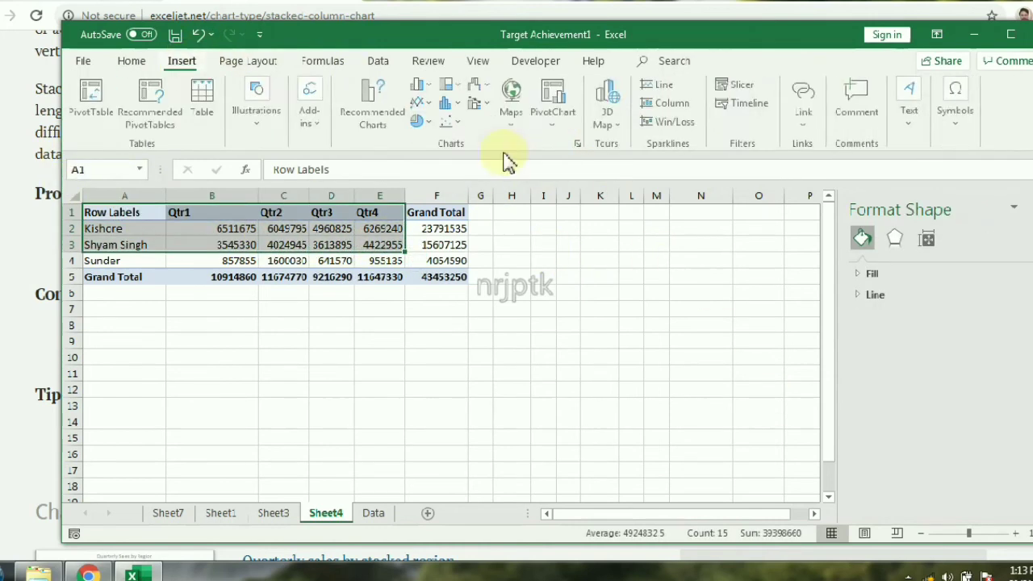
click(453, 128)
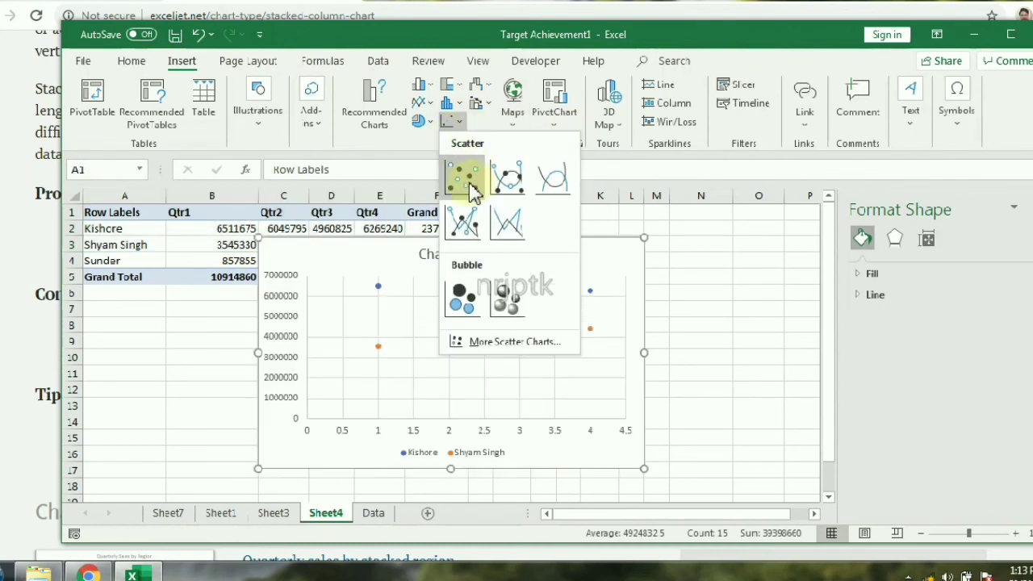
click(465, 179)
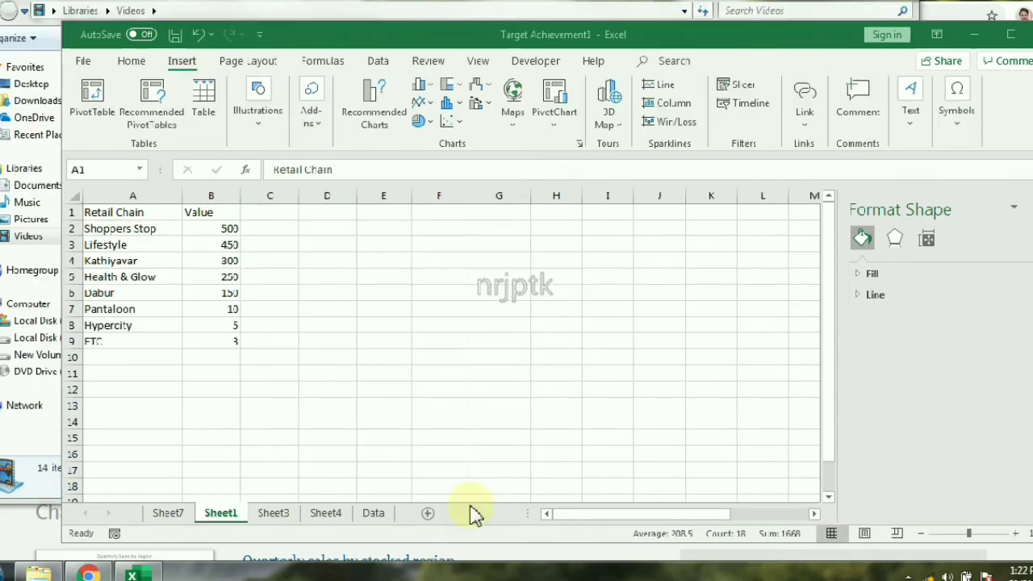
Step: Insert a Funnel chart of the retail chain values in A1:B9 on Sheet1
key(ctrl+a)
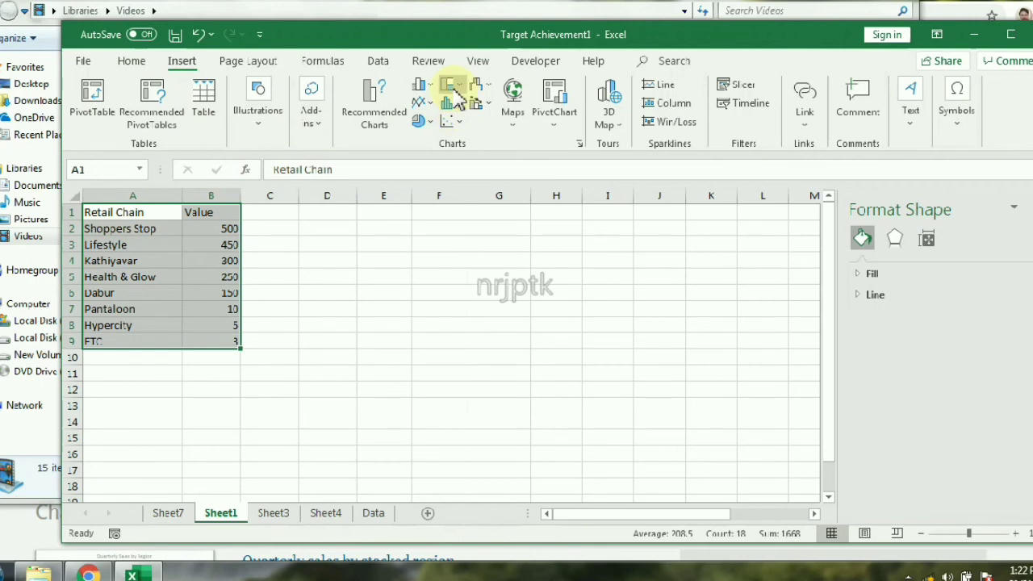
click(480, 86)
click(491, 212)
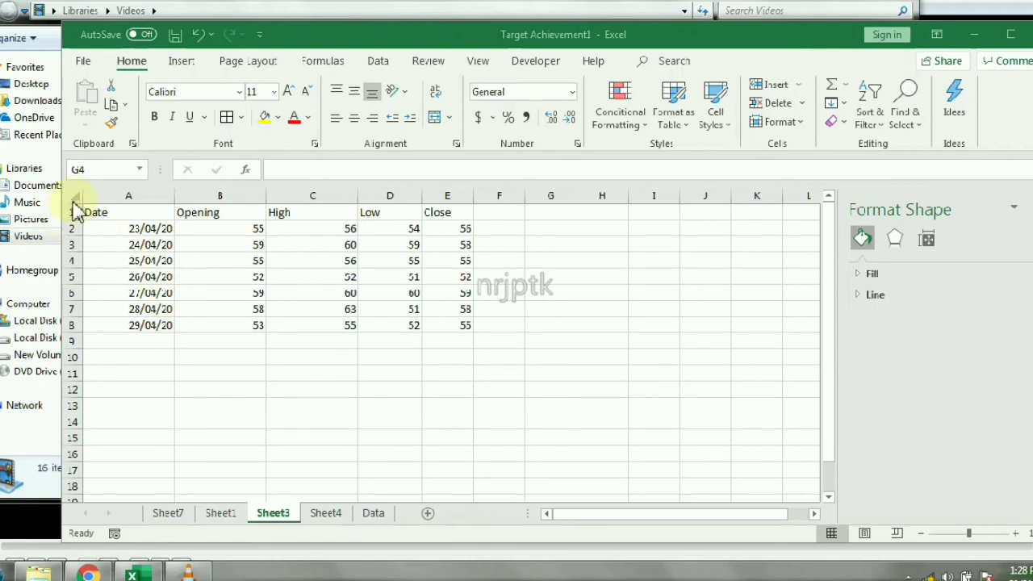
click(142, 230)
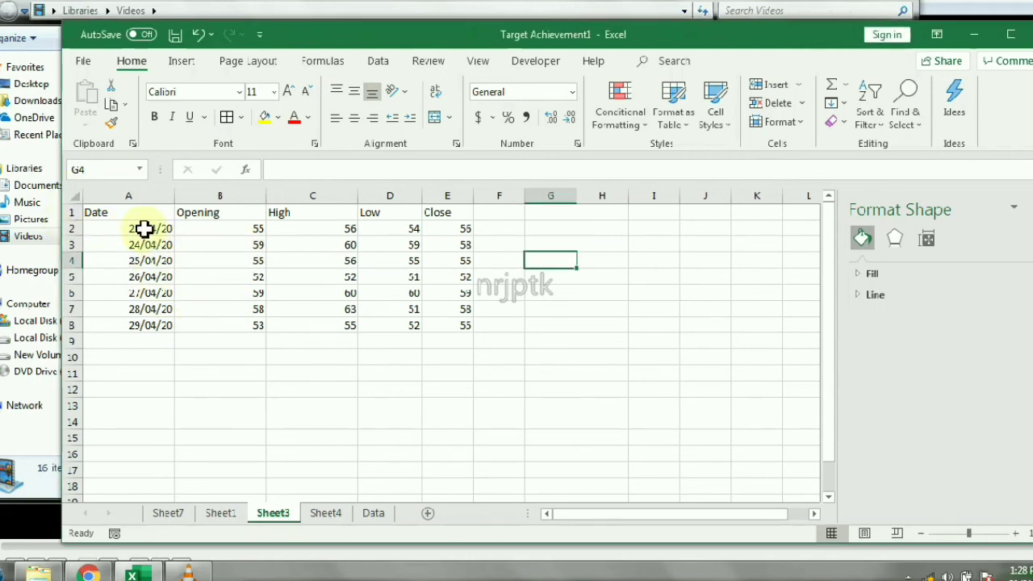
click(223, 227)
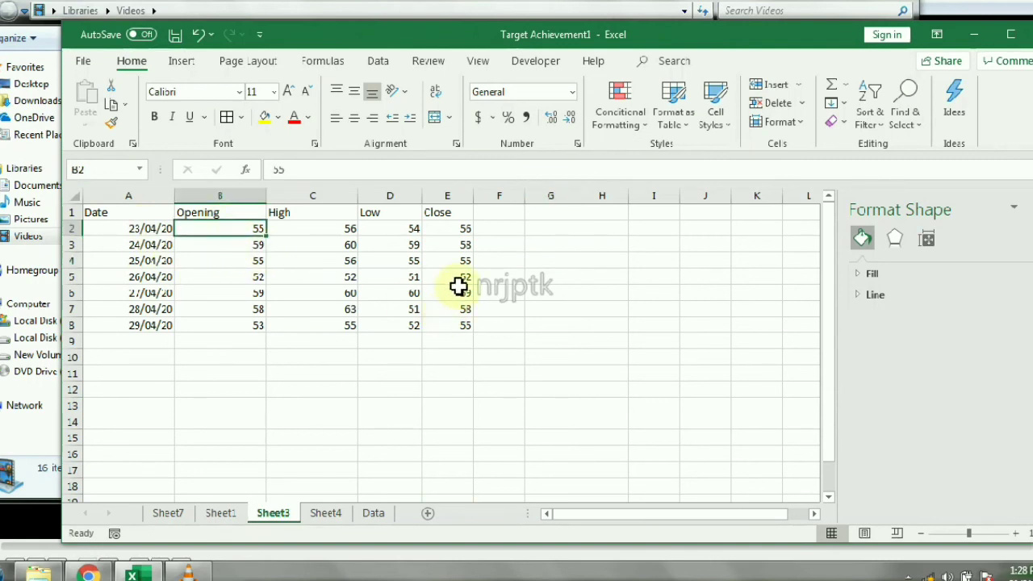
click(315, 227)
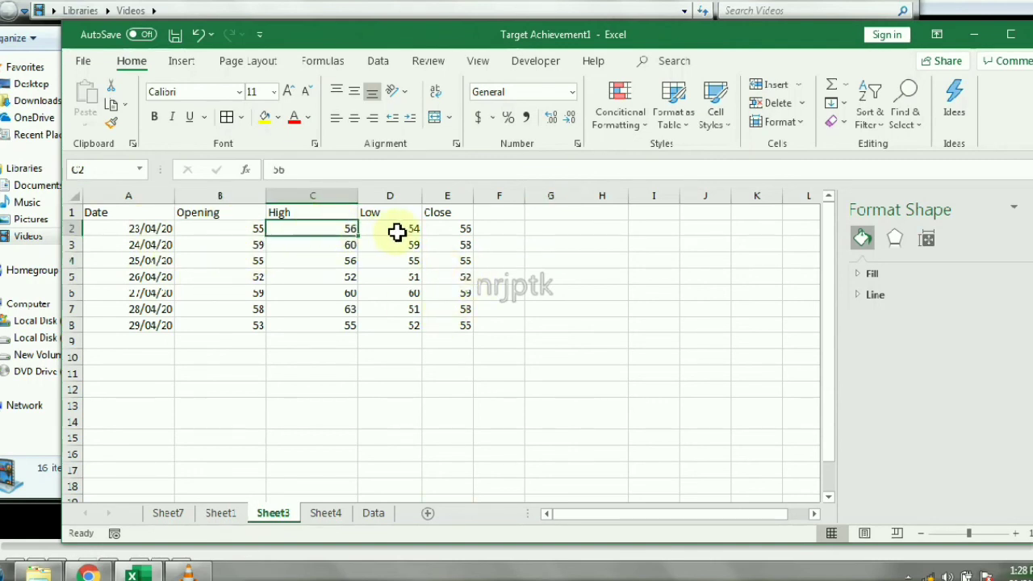
click(396, 230)
click(461, 235)
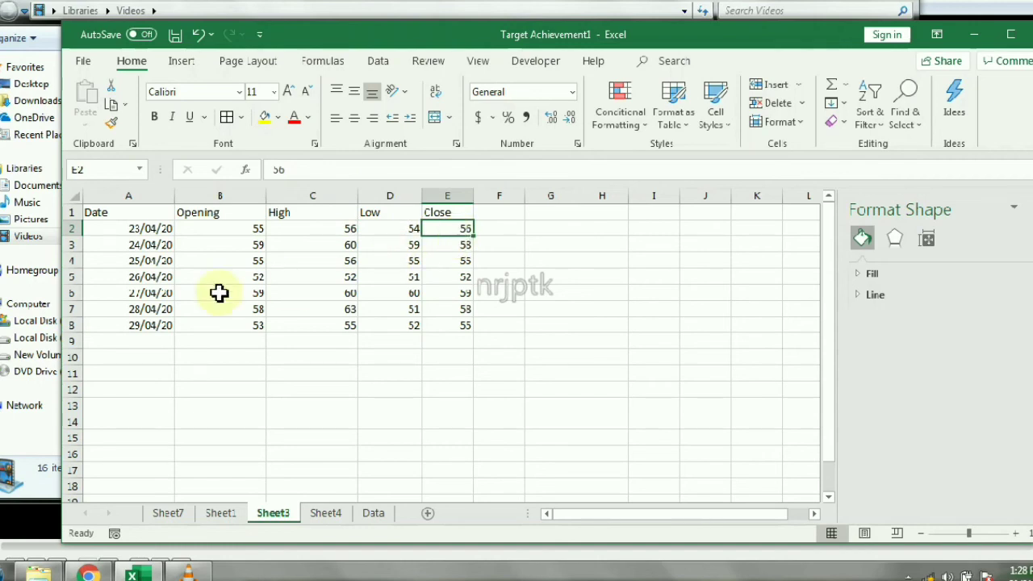
Step: Insert an Open-High-Low-Close stock chart of the dated price data in A1:E8 on Sheet3
drag(129, 212, 457, 327)
click(181, 63)
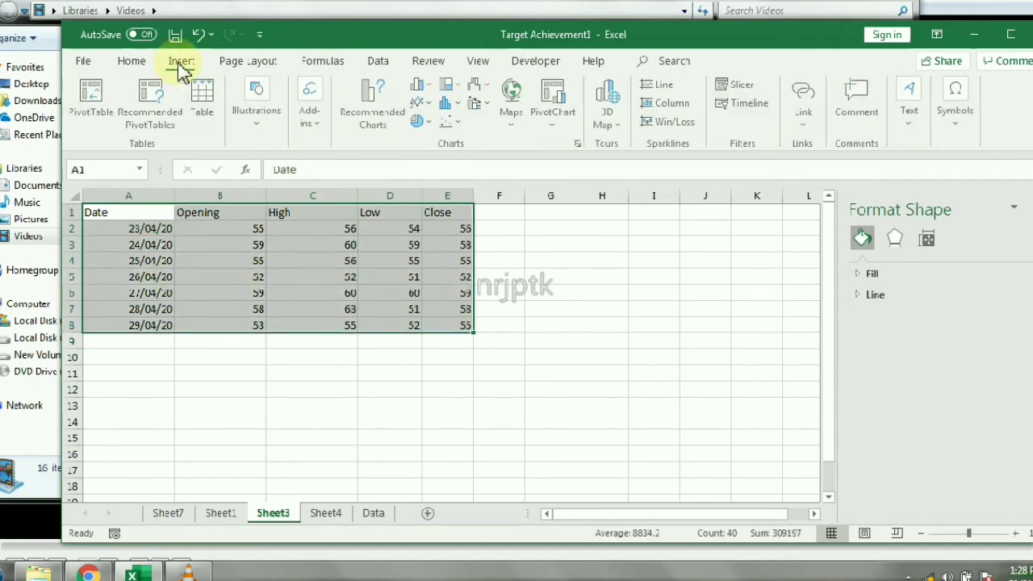
click(477, 86)
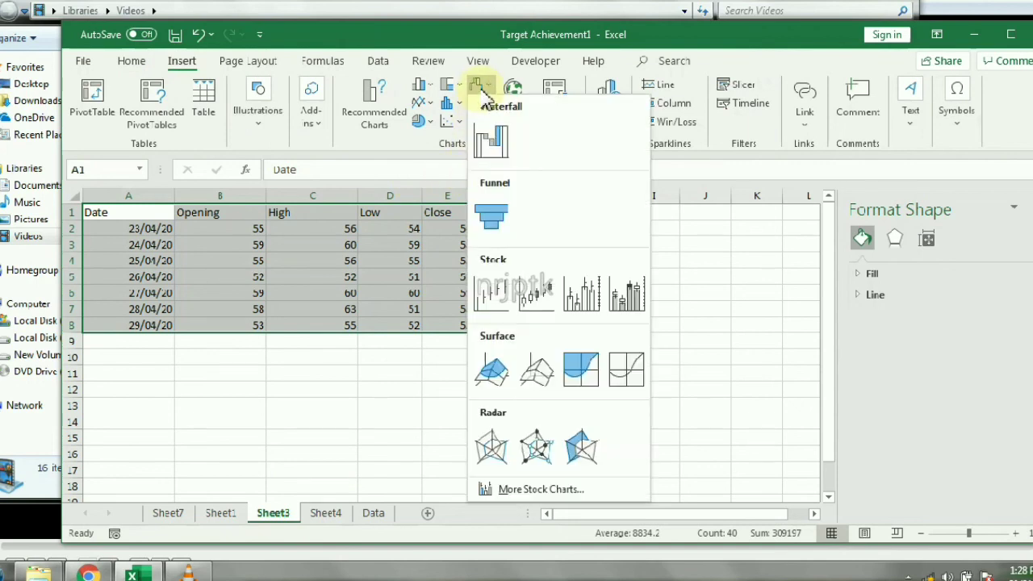
click(537, 296)
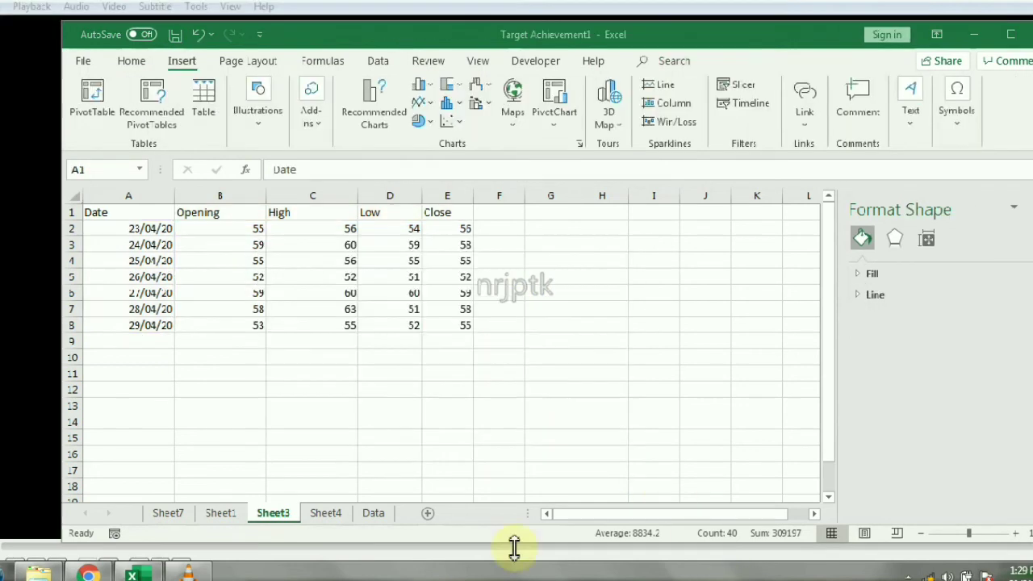
Step: Select the price data in A1:E8 and look through the stock chart types, including Volume-Open-High-Low-Close
key(ctrl+a)
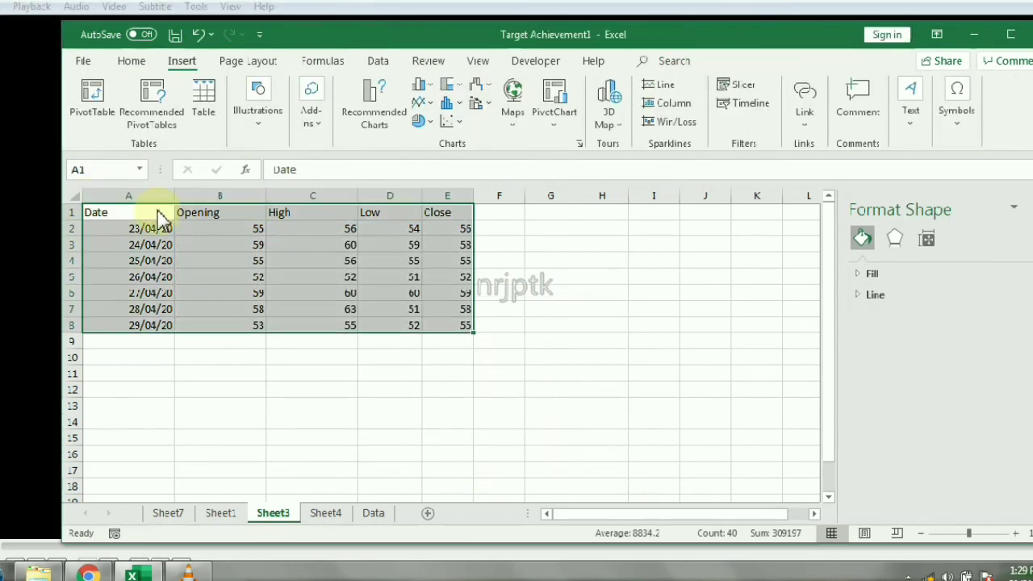
click(479, 86)
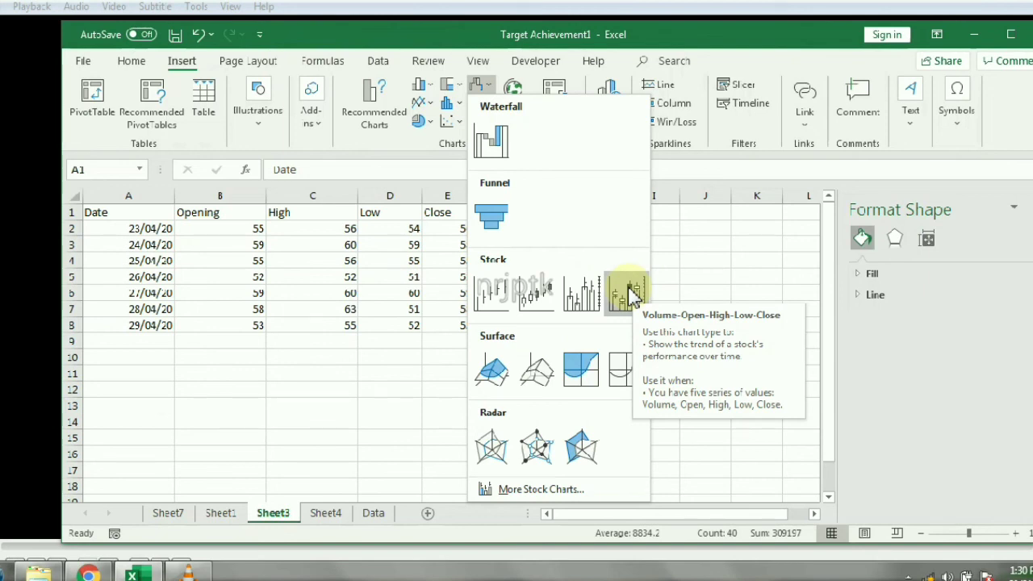
click(253, 211)
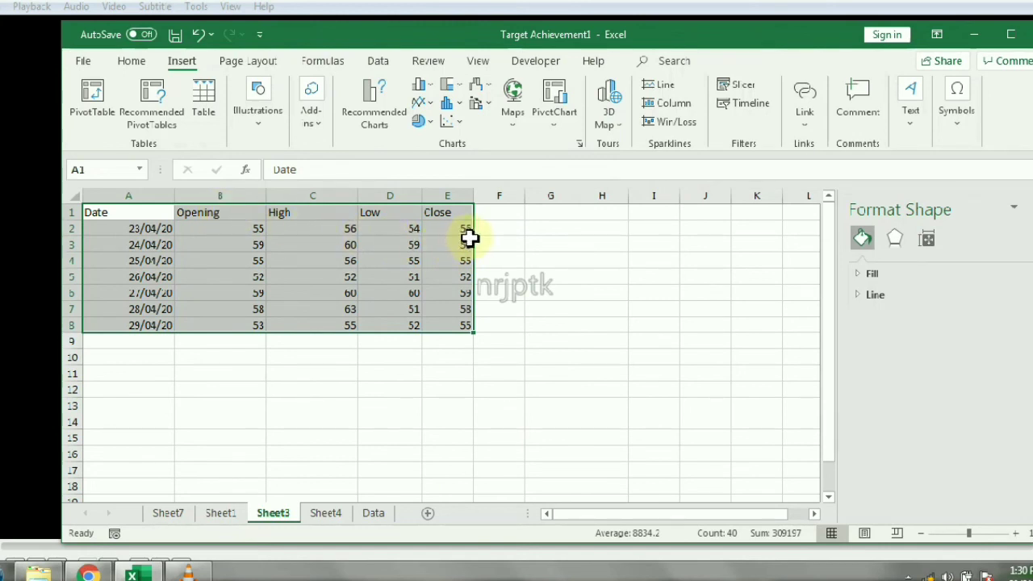
click(799, 575)
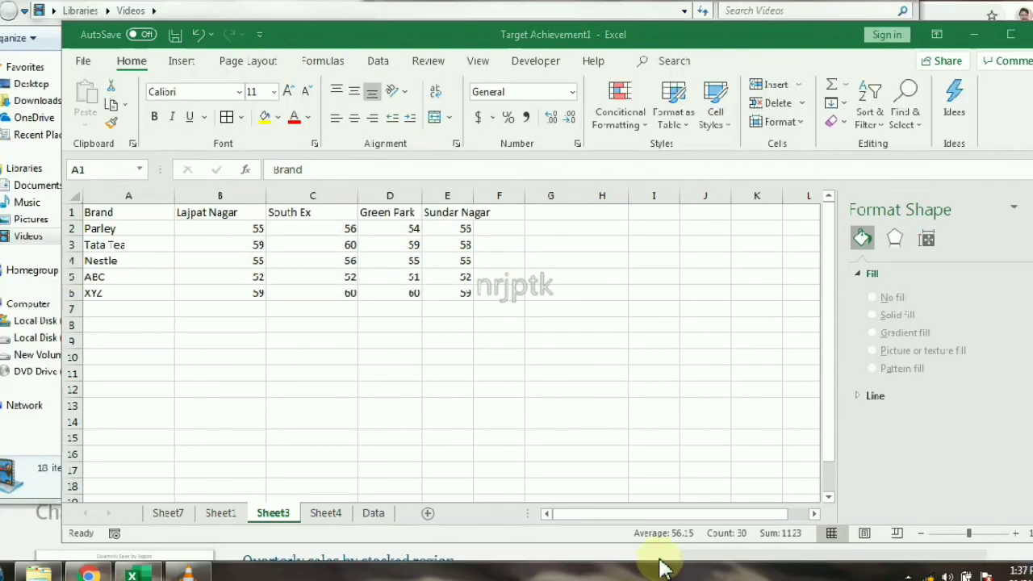
Step: Insert a 3-D Surface chart of the brand figures by locality in A1:E6
key(ctrl+a)
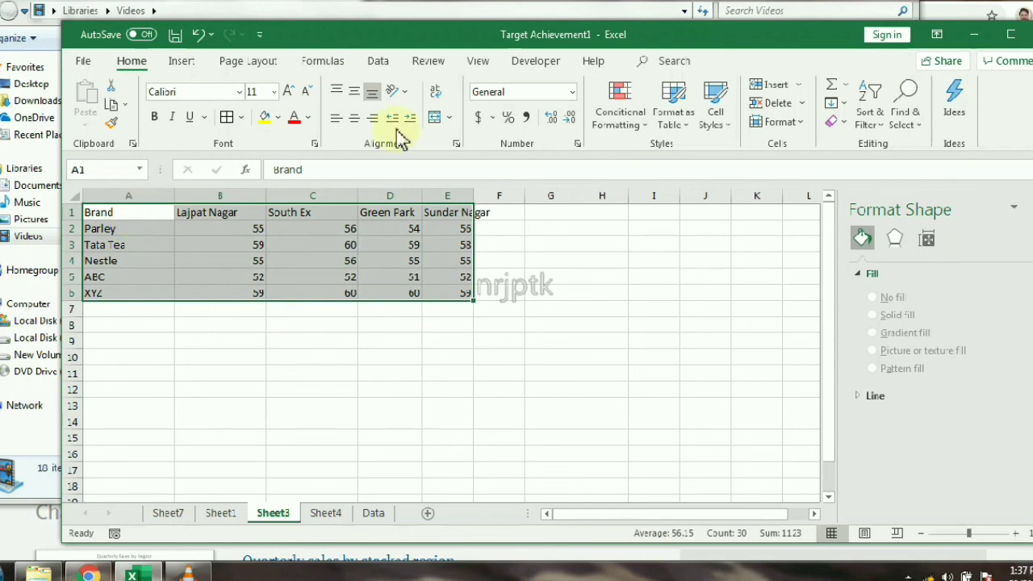
click(186, 62)
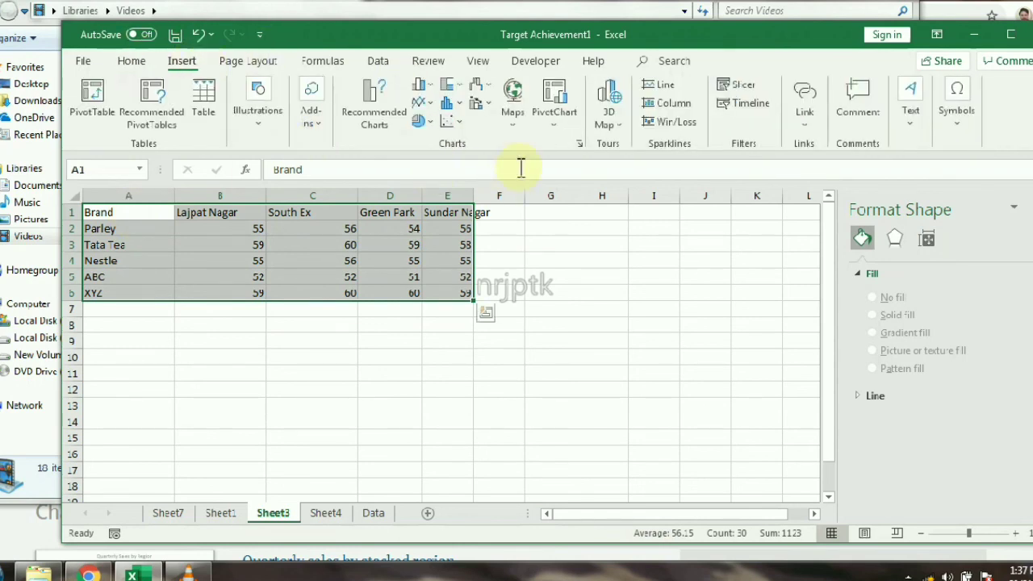
click(480, 85)
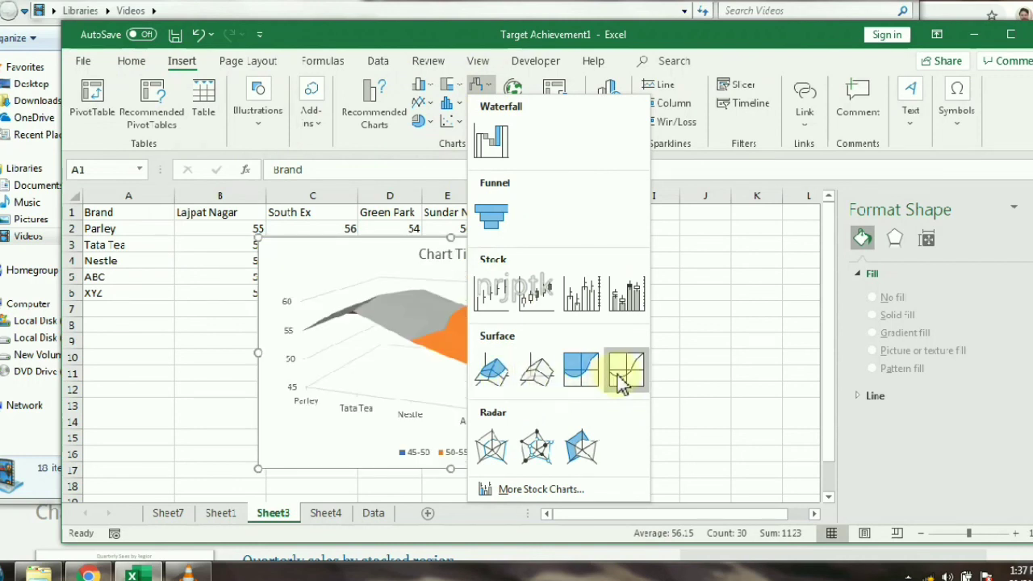
click(491, 370)
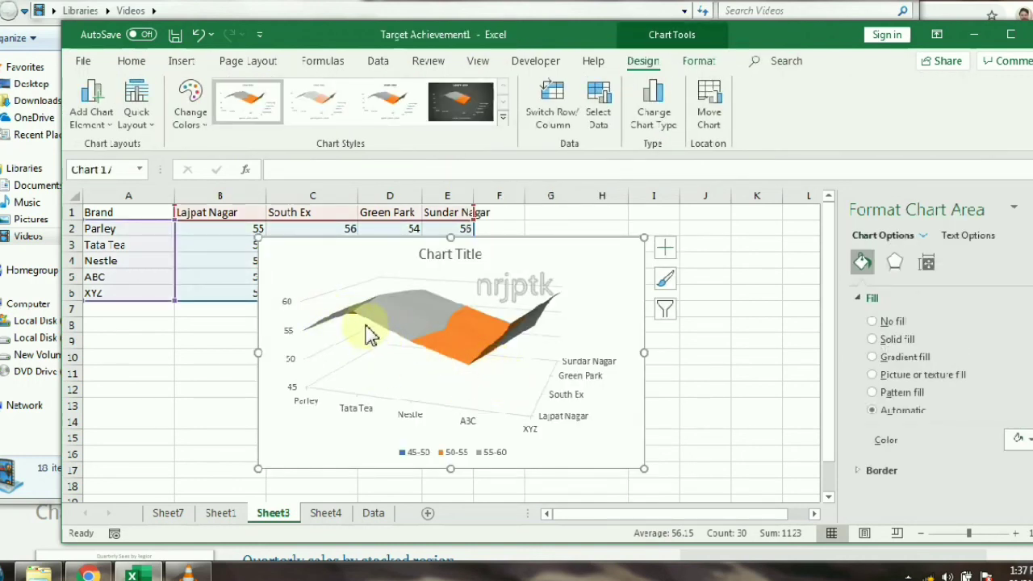
Step: Recolour the brand surface chart with the fourth Colorful palette, starting with green, and change its type to Contour
click(191, 121)
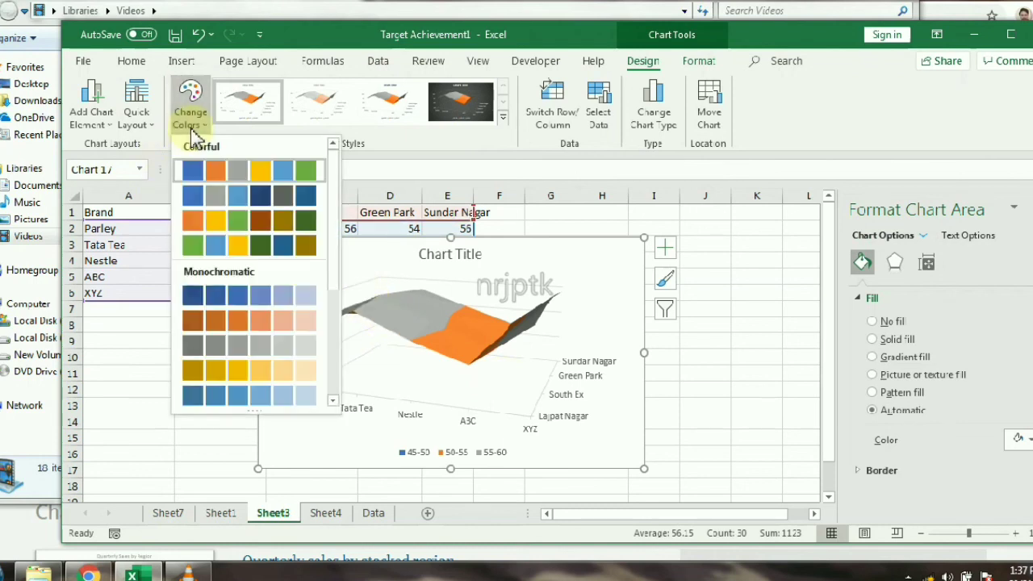
click(196, 243)
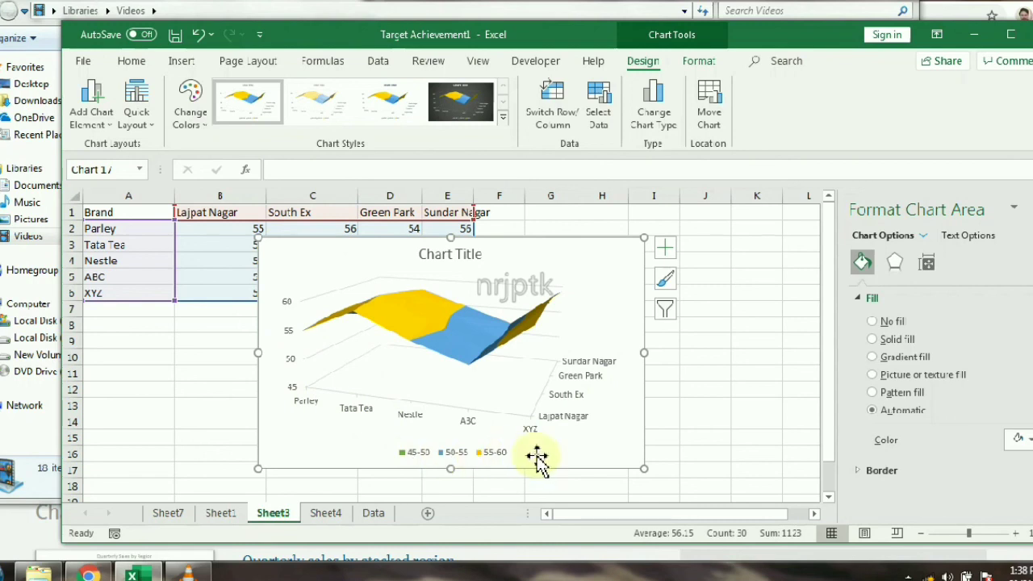
click(660, 116)
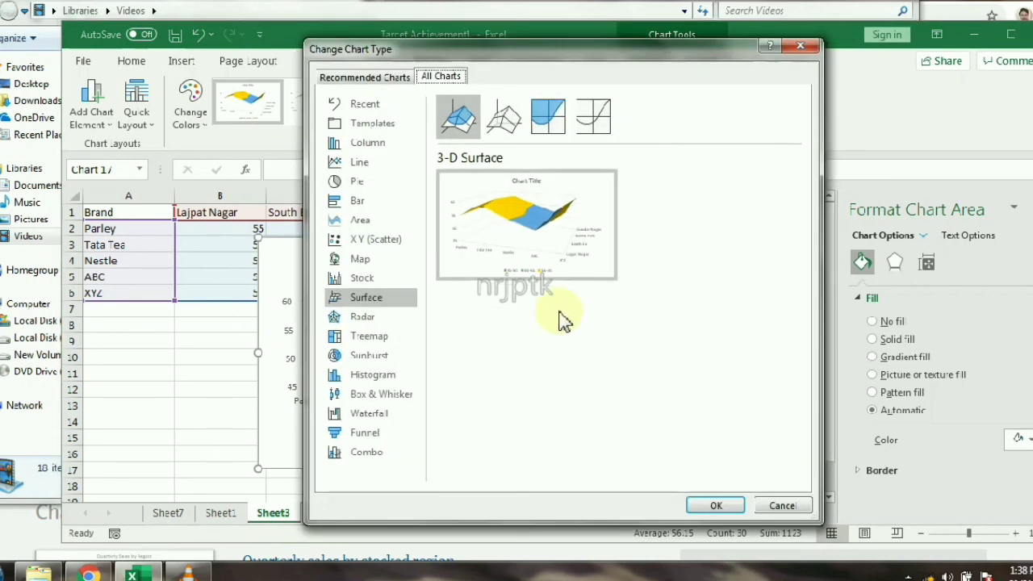
click(547, 127)
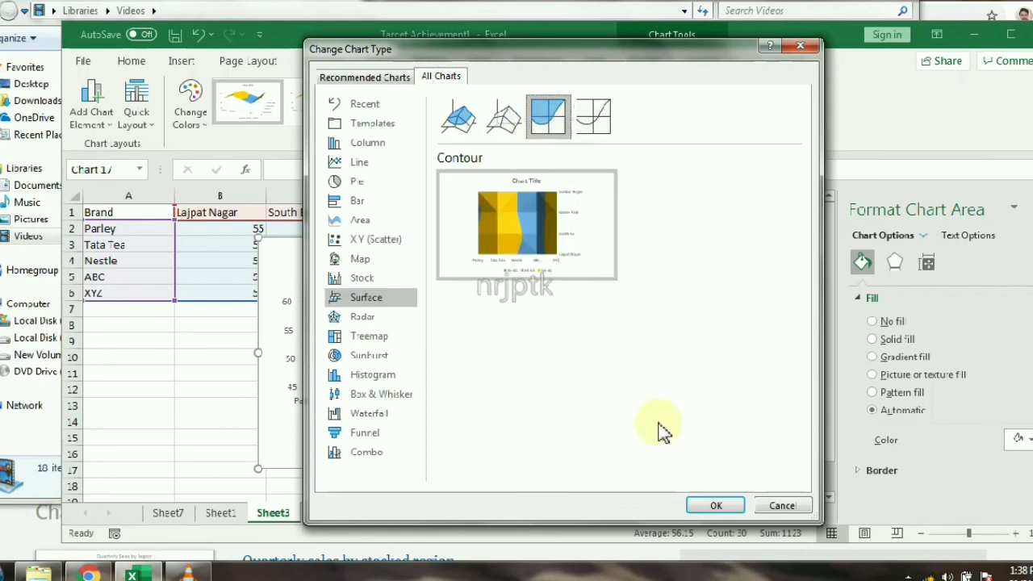
click(717, 504)
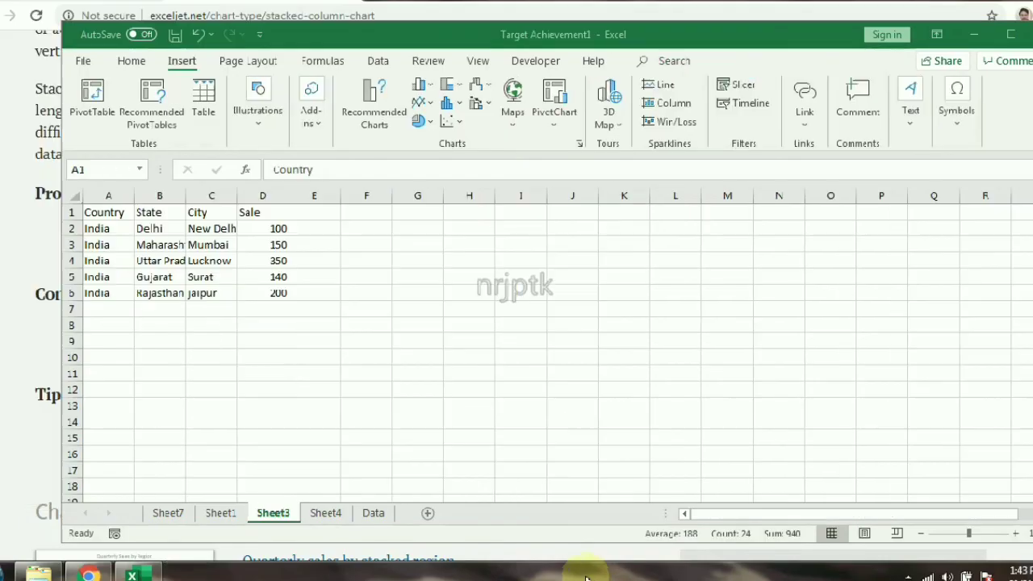
Step: Insert a Filled Map chart of the Indian state, city and sale data in A1:D6
key(ctrl+a)
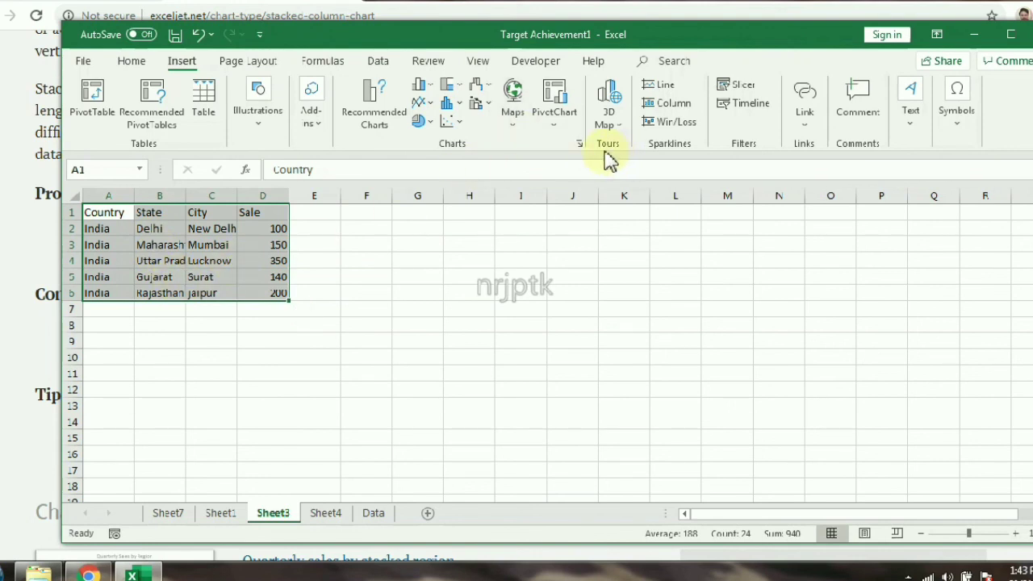
click(515, 117)
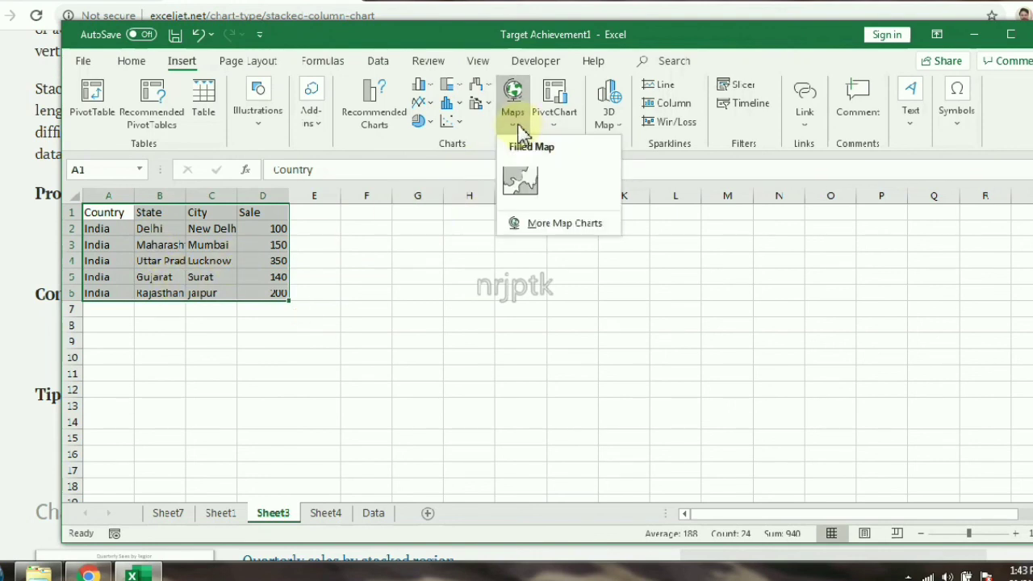
click(520, 184)
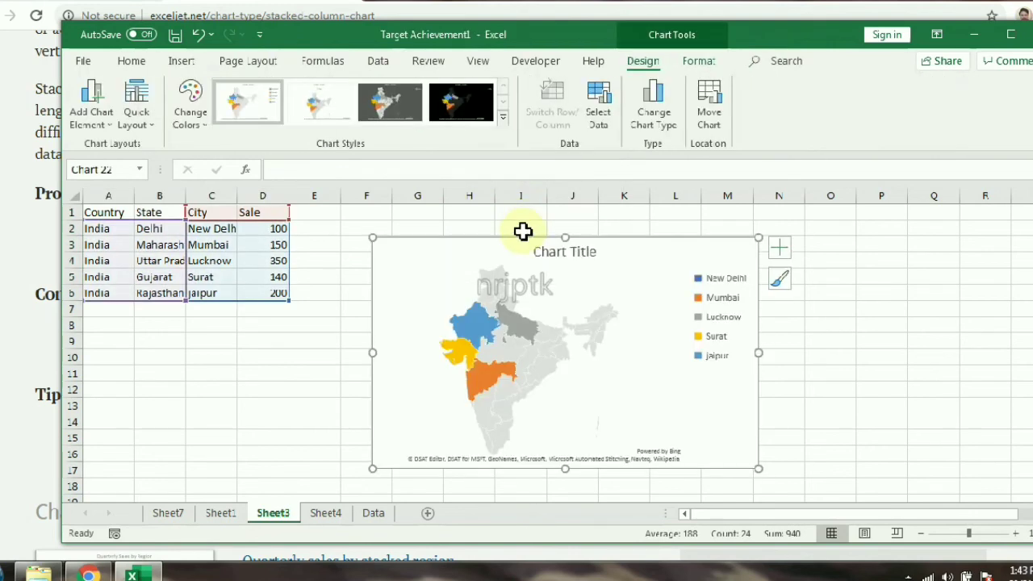